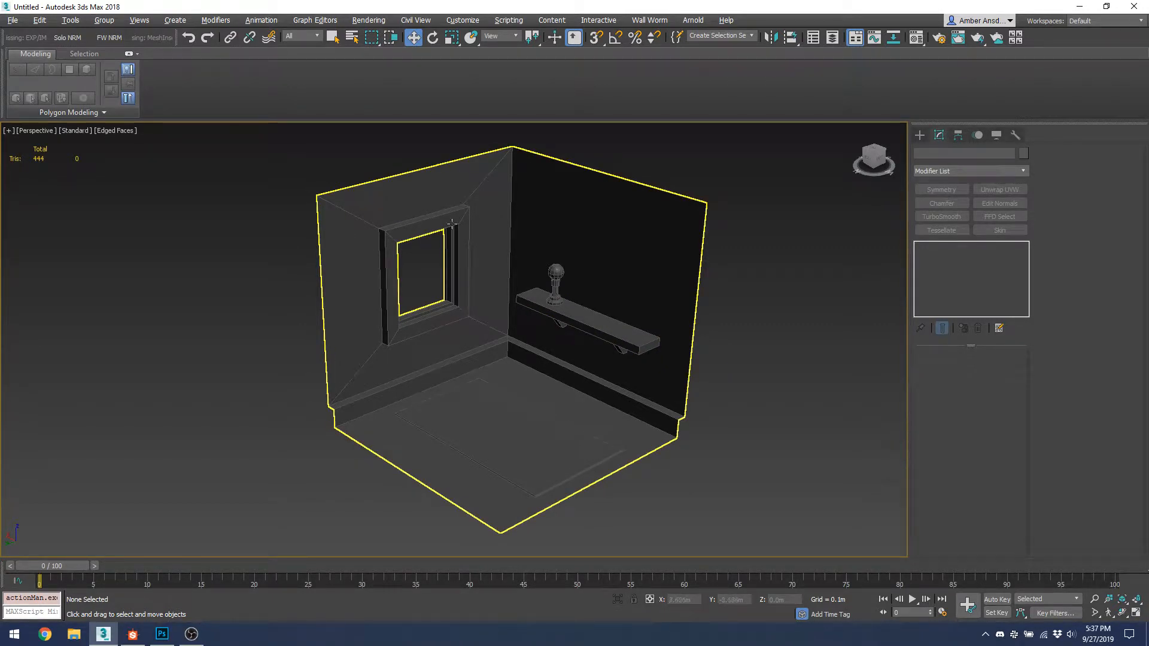
Step: Arrange the 3ds Max and Photoshop windows side by side and centre the room model in its viewport
{"action": "scroll", "coordinate": [557, 285], "scroll_direction": "up", "scroll_amount": 4}
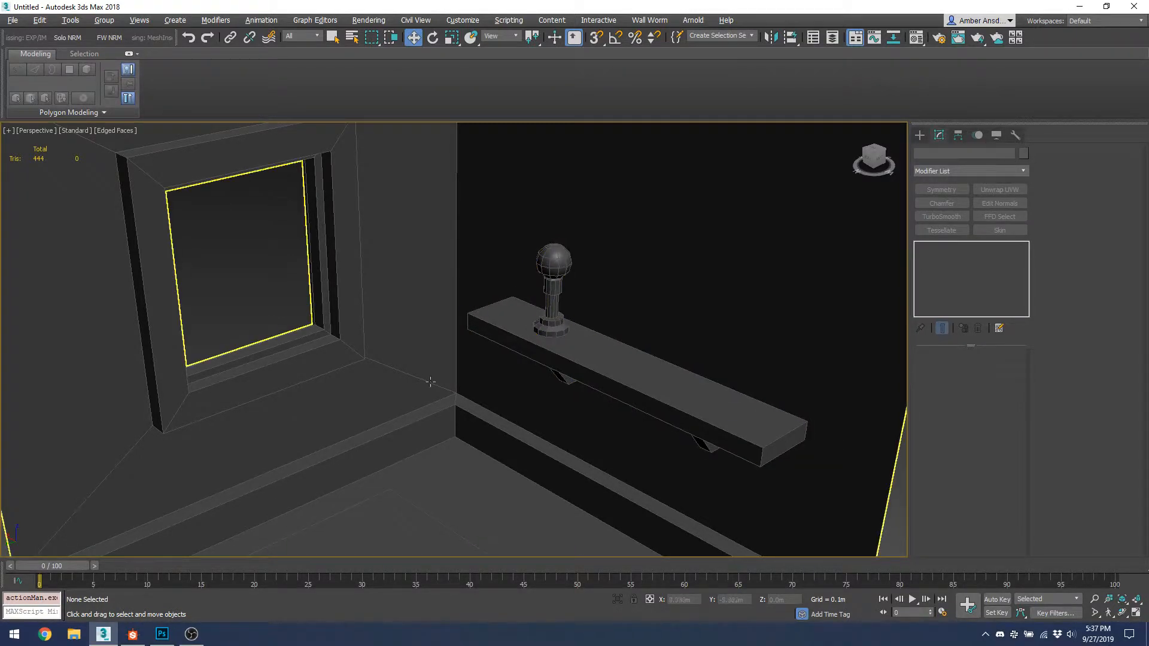
{"action": "scroll", "coordinate": [456, 297], "scroll_direction": "down", "scroll_amount": 3}
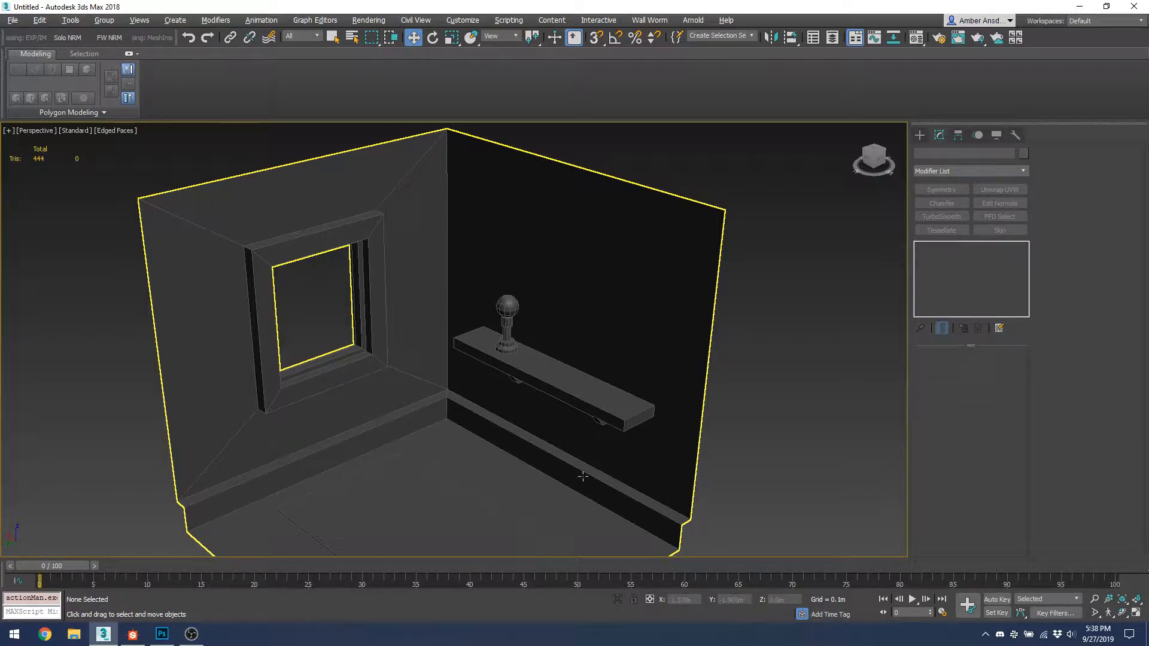
{"action": "scroll", "coordinate": [404, 436], "scroll_direction": "down", "scroll_amount": 2}
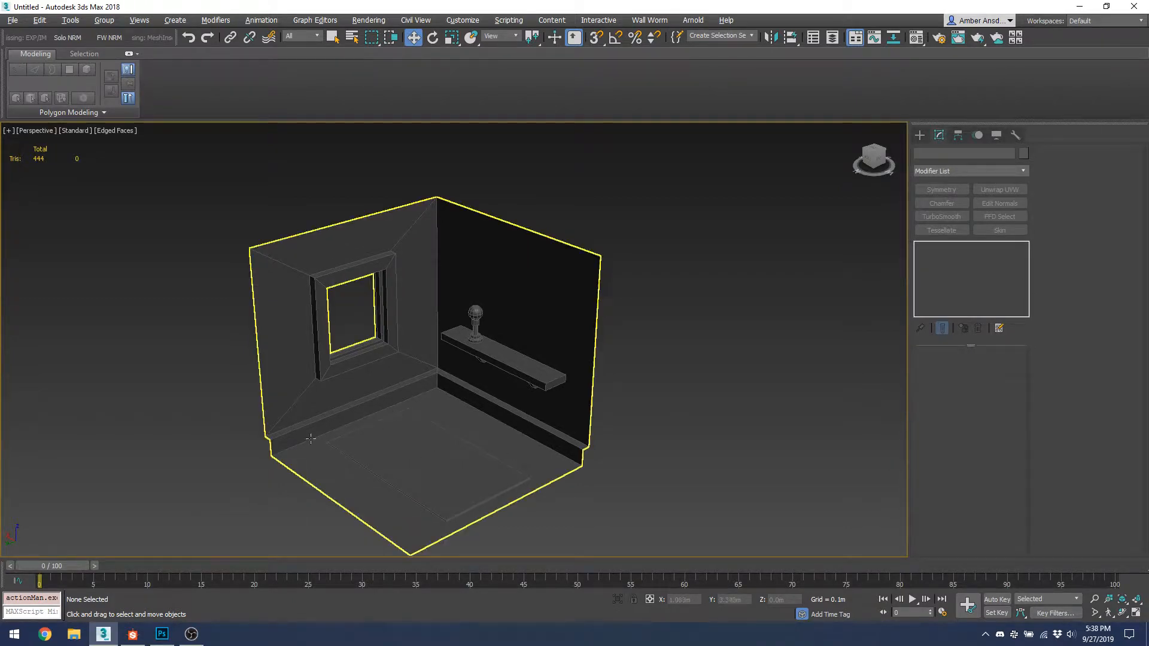
{"action": "left_click_drag", "start_coordinate": [603, 2], "coordinate": [605, 1]}
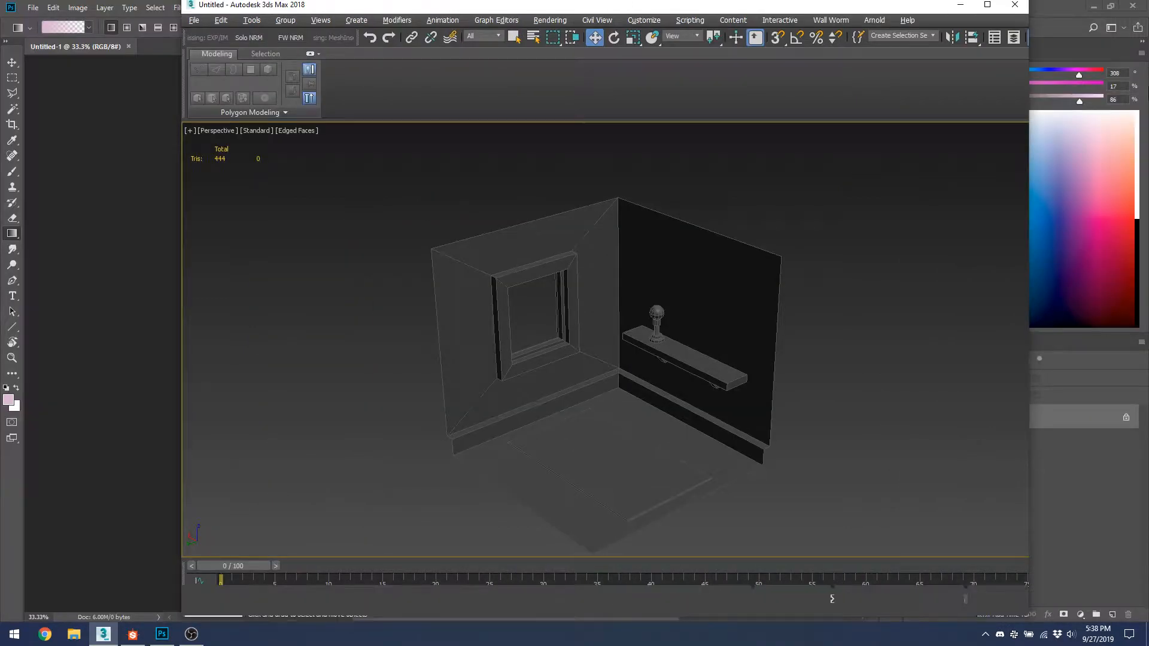
{"action": "left_click_drag", "start_coordinate": [1133, 132], "coordinate": [1148, 120]}
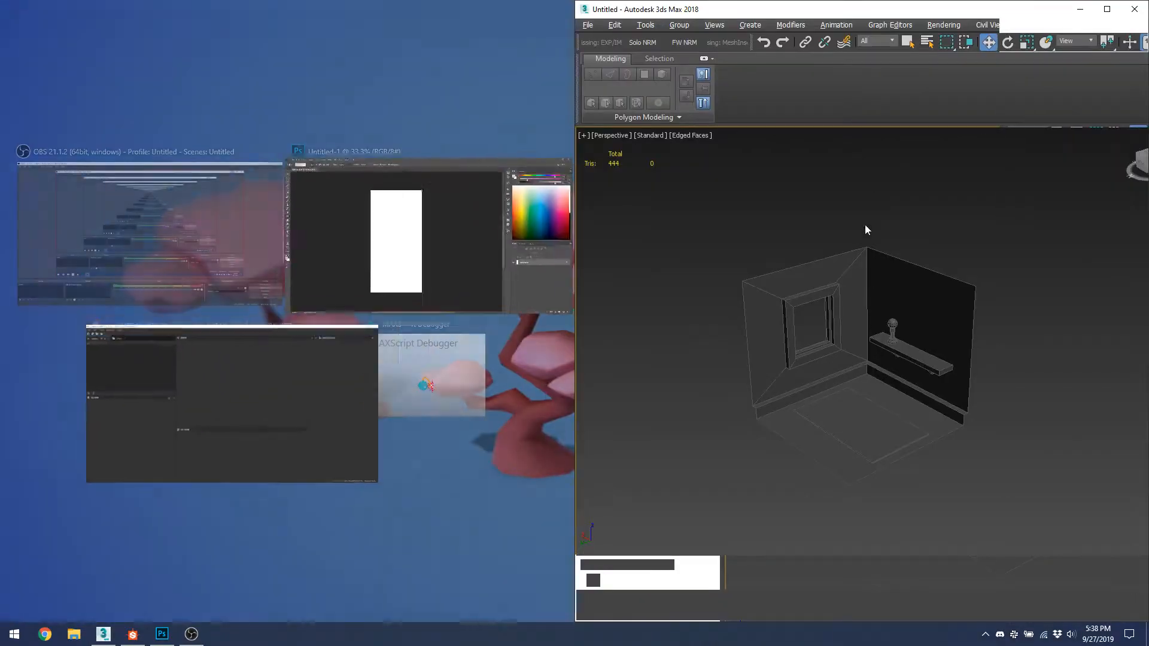
{"action": "left_click", "coordinate": [490, 234]}
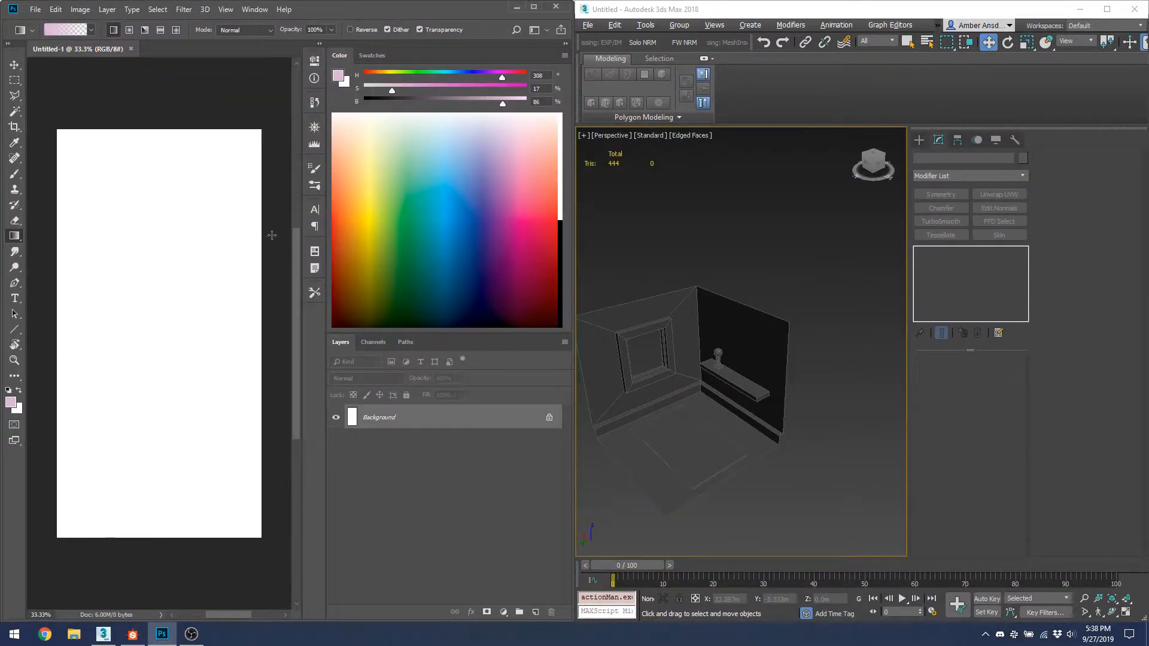
{"action": "middle_click_drag", "start_coordinate": [697, 305], "coordinate": [743, 262]}
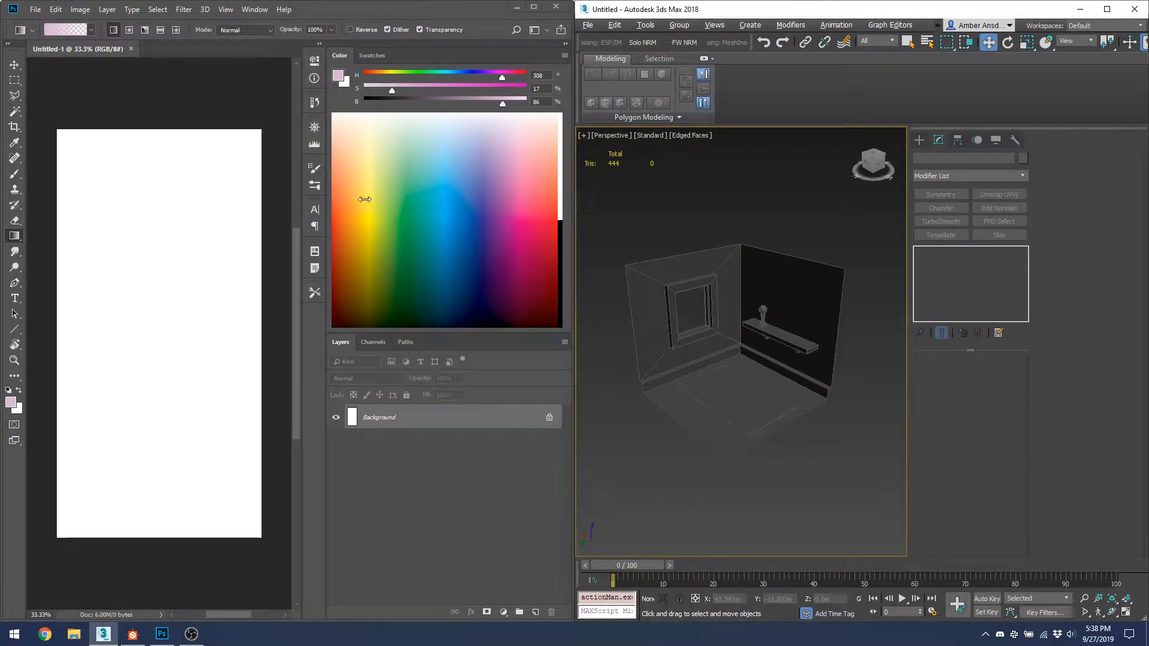
Step: Narrow Photoshop's panel column to widen the canvas area and shorten the Color panel to give Layers more height
{"action": "left_click", "coordinate": [301, 210]}
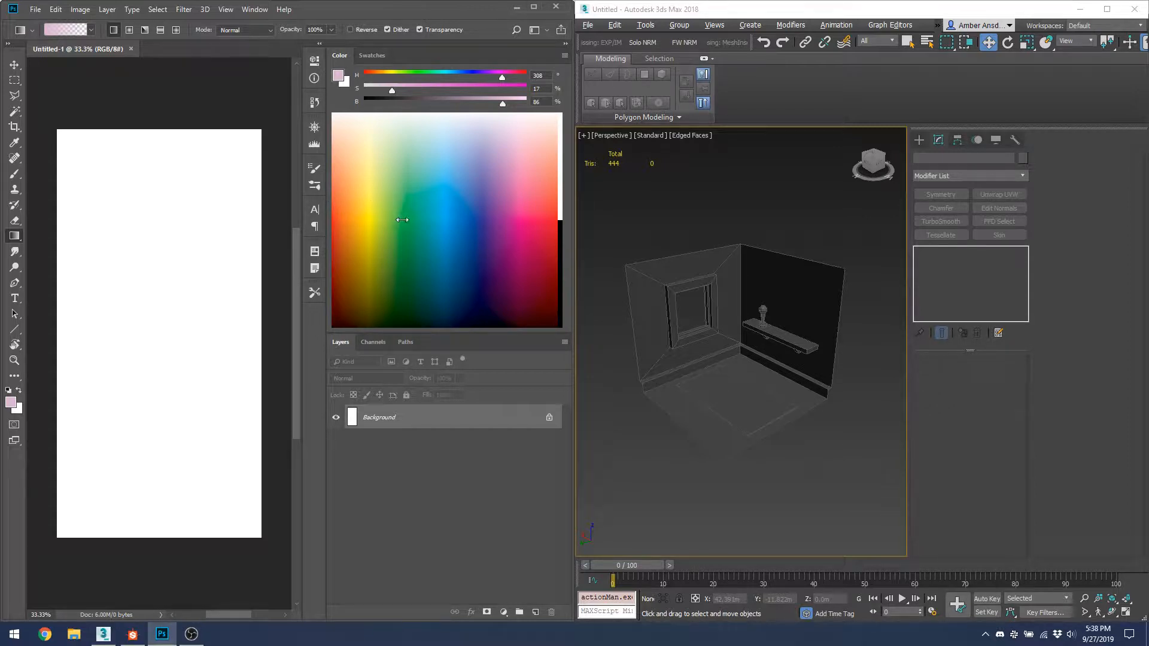
{"action": "left_click_drag", "start_coordinate": [326, 180], "coordinate": [408, 180]}
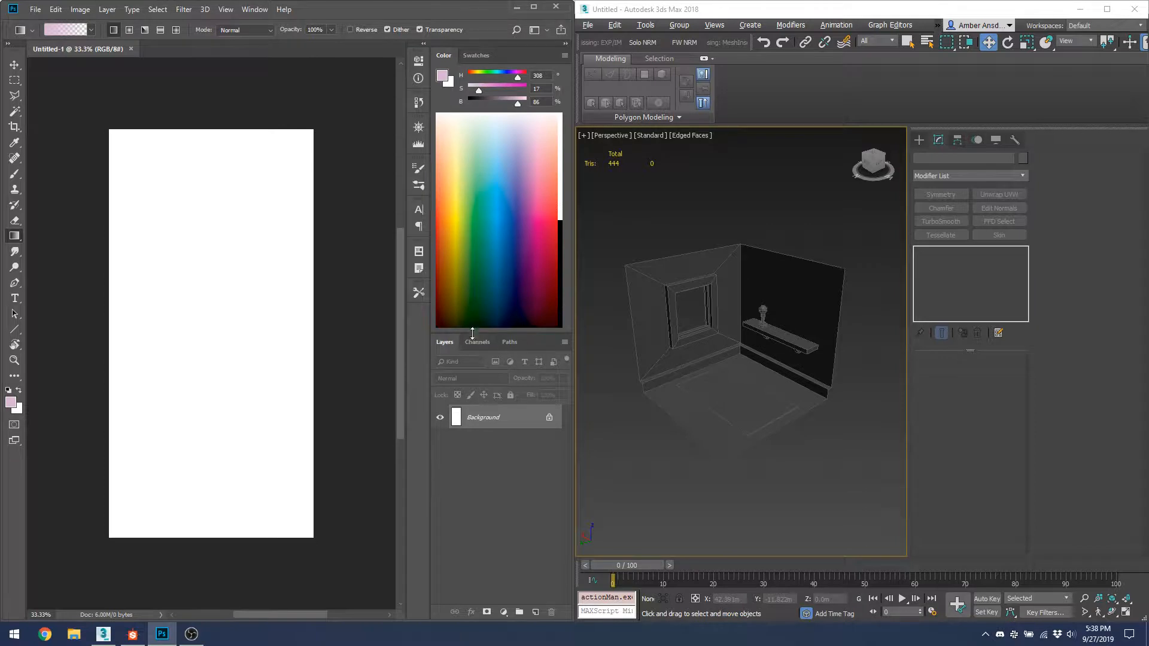
{"action": "left_click_drag", "start_coordinate": [473, 334], "coordinate": [473, 142]}
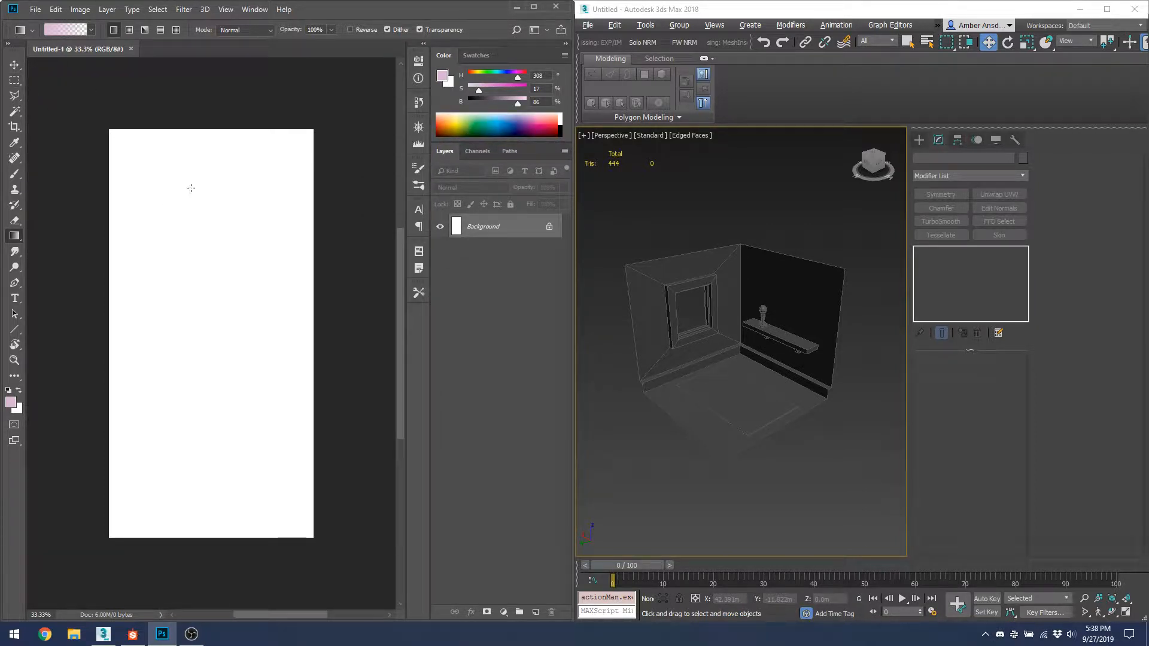
{"action": "key", "text": "m"}
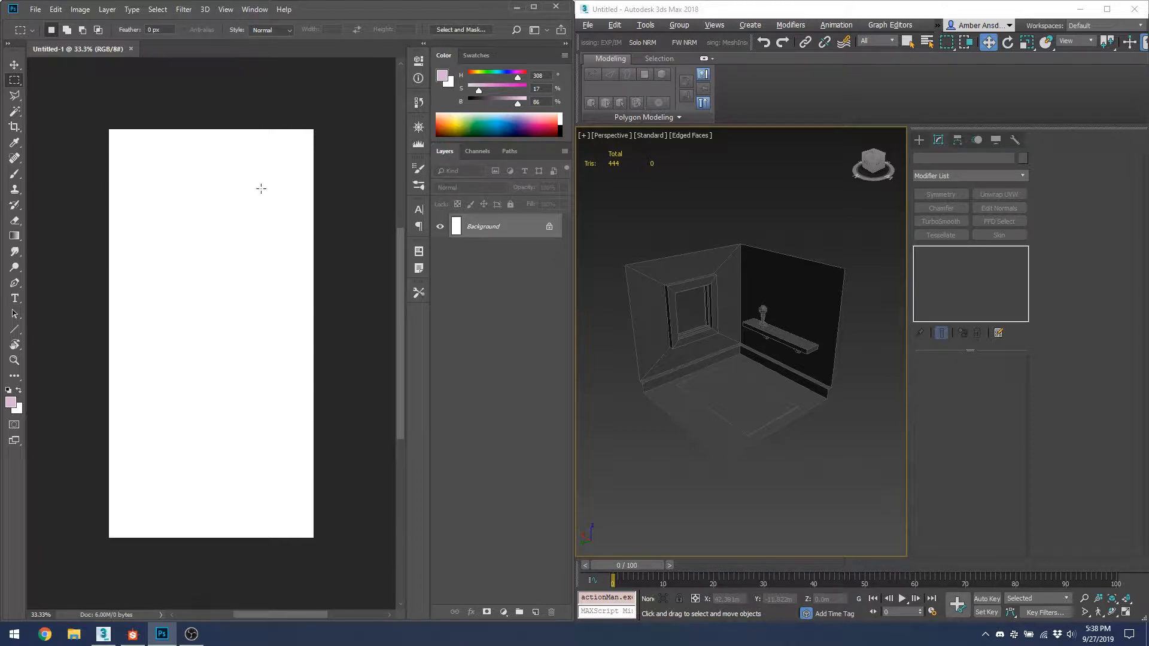
{"action": "left_click", "coordinate": [744, 365]}
{"action": "left_click_drag", "start_coordinate": [90, 121], "coordinate": [342, 292]}
{"action": "key", "text": "ctrl+d"}
Step: Add a new layer and fill it entirely with red (H 358, S 86, B 88)
{"action": "left_click", "coordinate": [536, 612]}
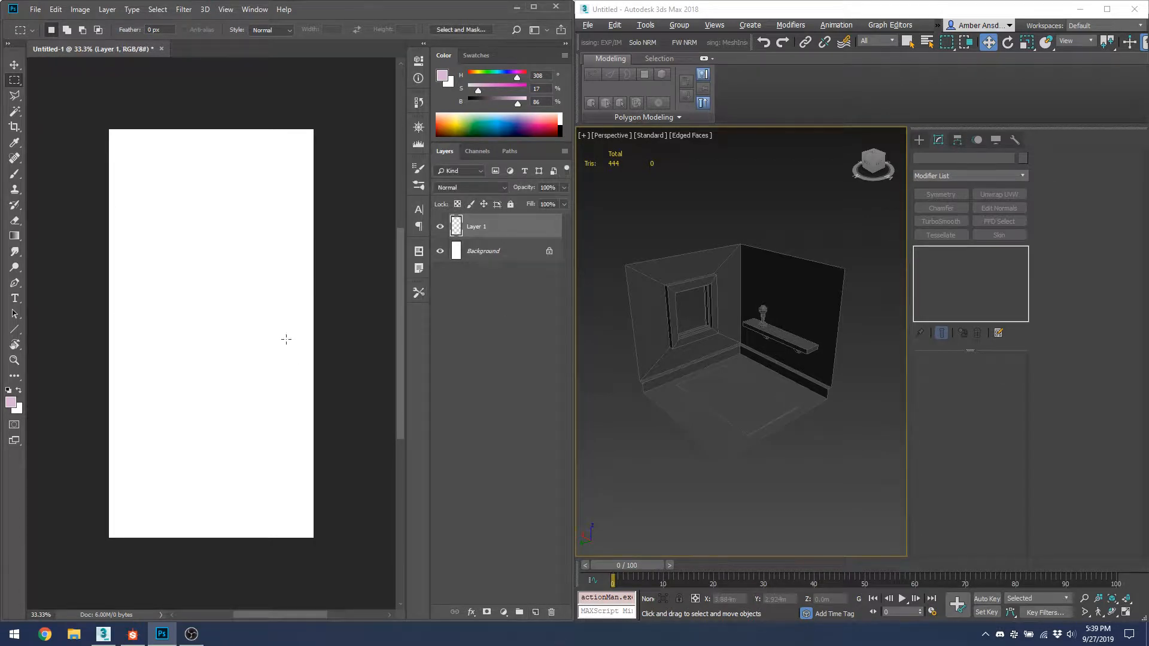
{"action": "key", "text": "g"}
{"action": "key", "text": "shift+g"}
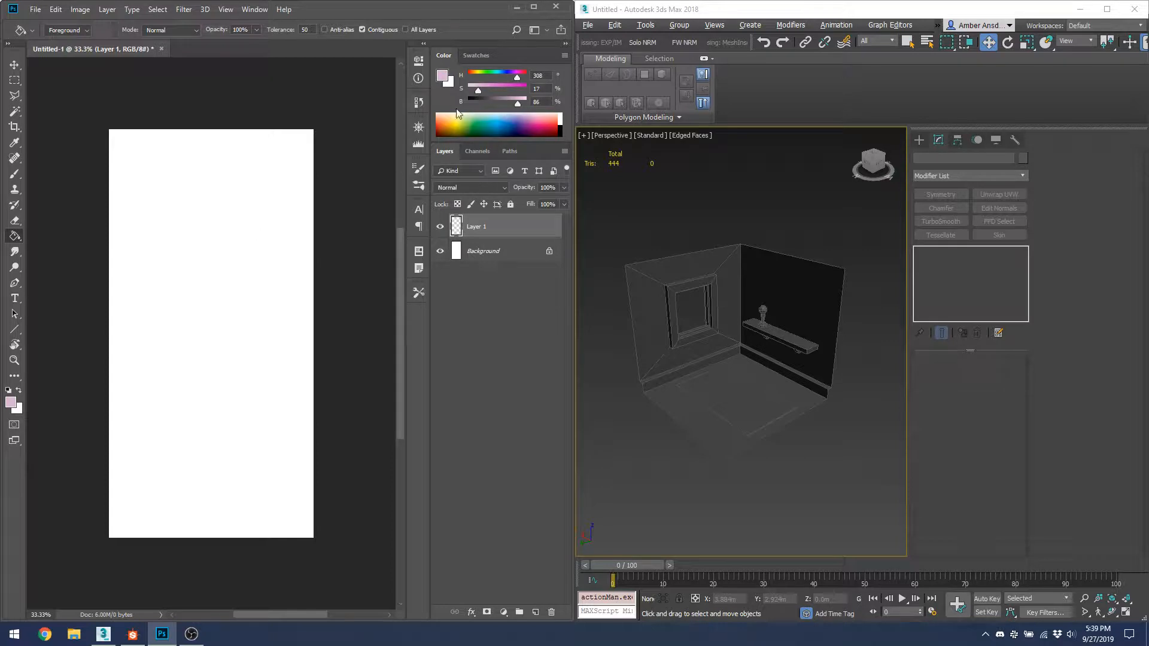
{"action": "left_click", "coordinate": [434, 122]}
{"action": "left_click", "coordinate": [434, 123]}
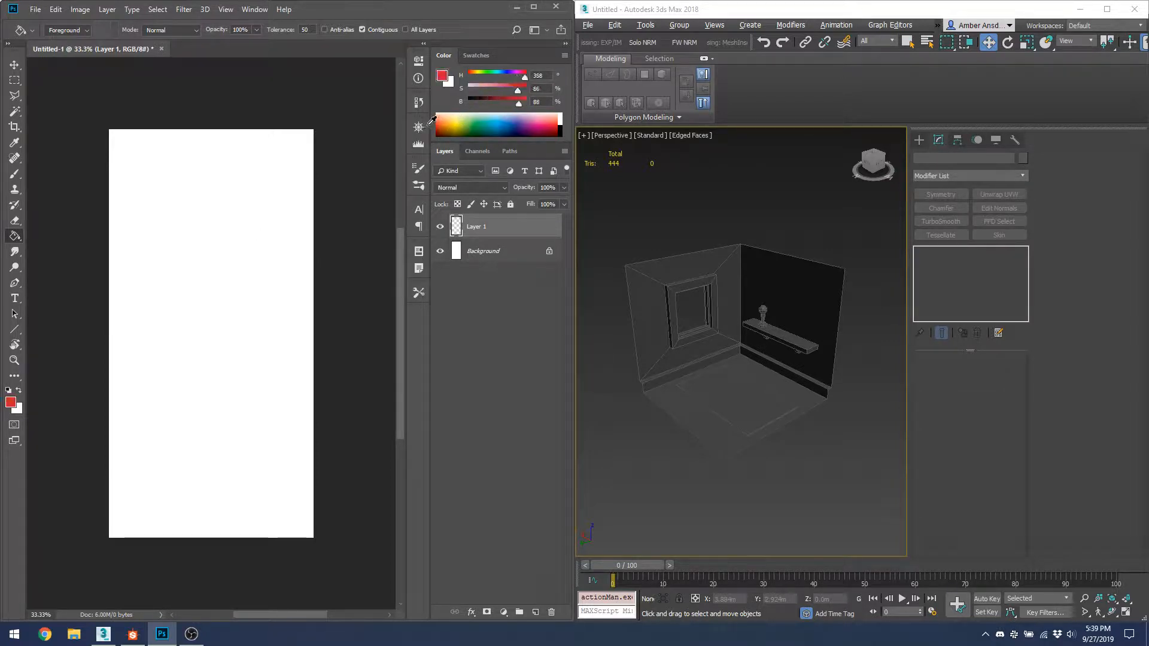
{"action": "left_click", "coordinate": [269, 270]}
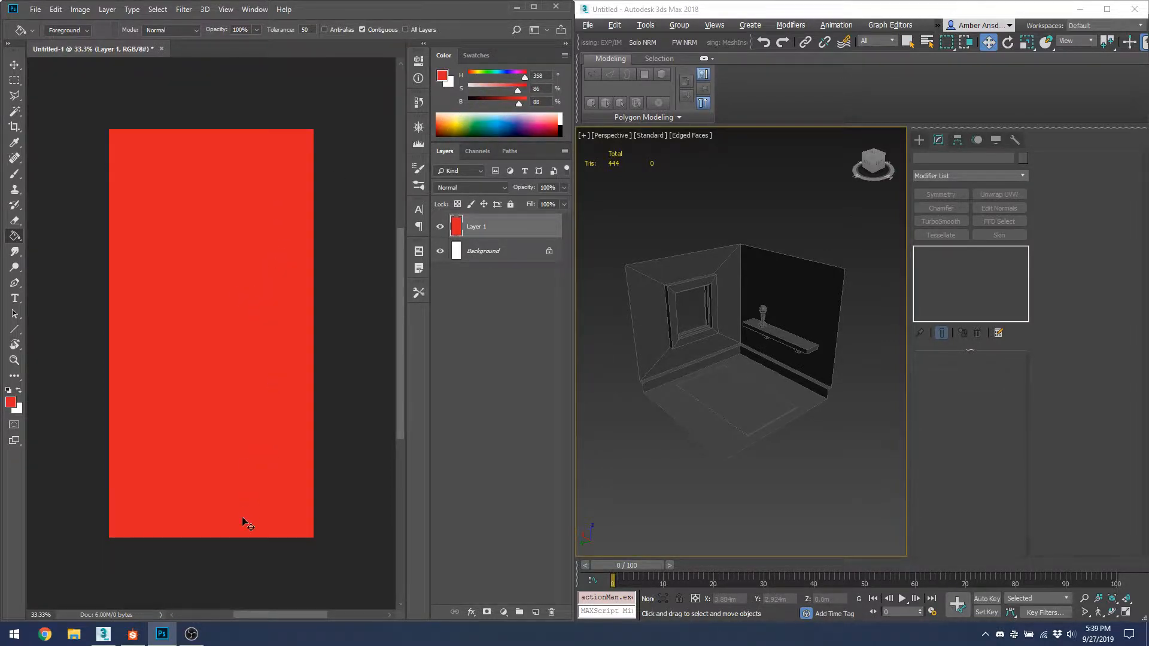
Step: Scale the red layer to 50% height so that it covers only the upper half of the canvas
{"action": "key", "text": "ctrl+t"}
{"action": "left_click_drag", "start_coordinate": [211, 539], "coordinate": [211, 334]}
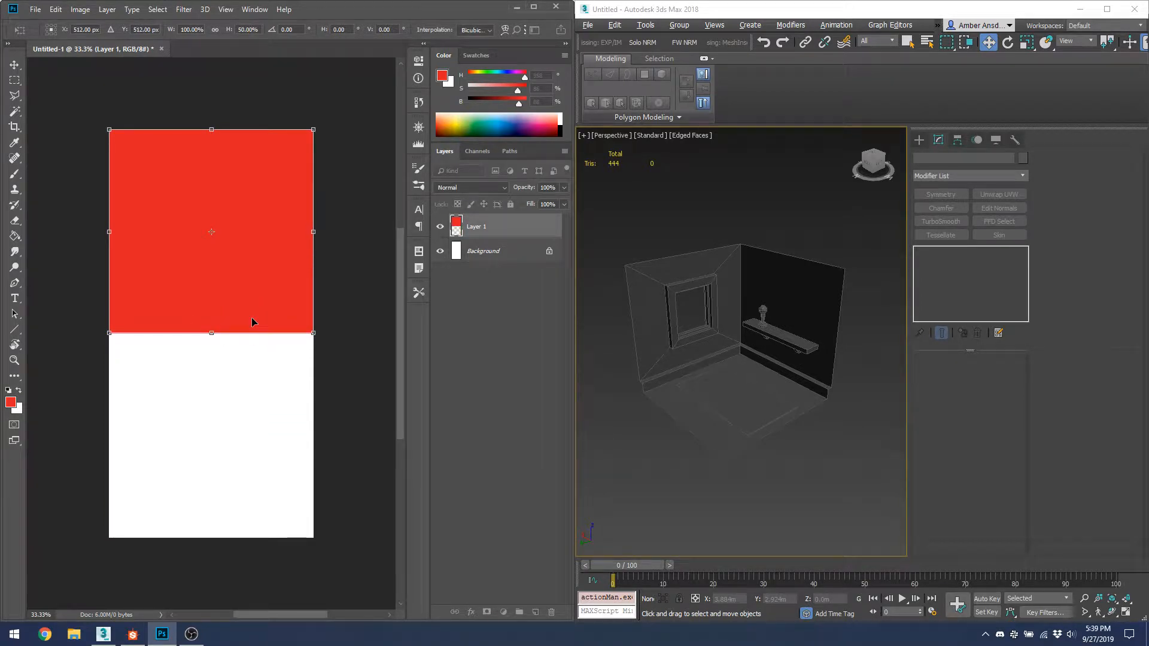
{"action": "key", "text": "Return"}
{"action": "key", "text": "g"}
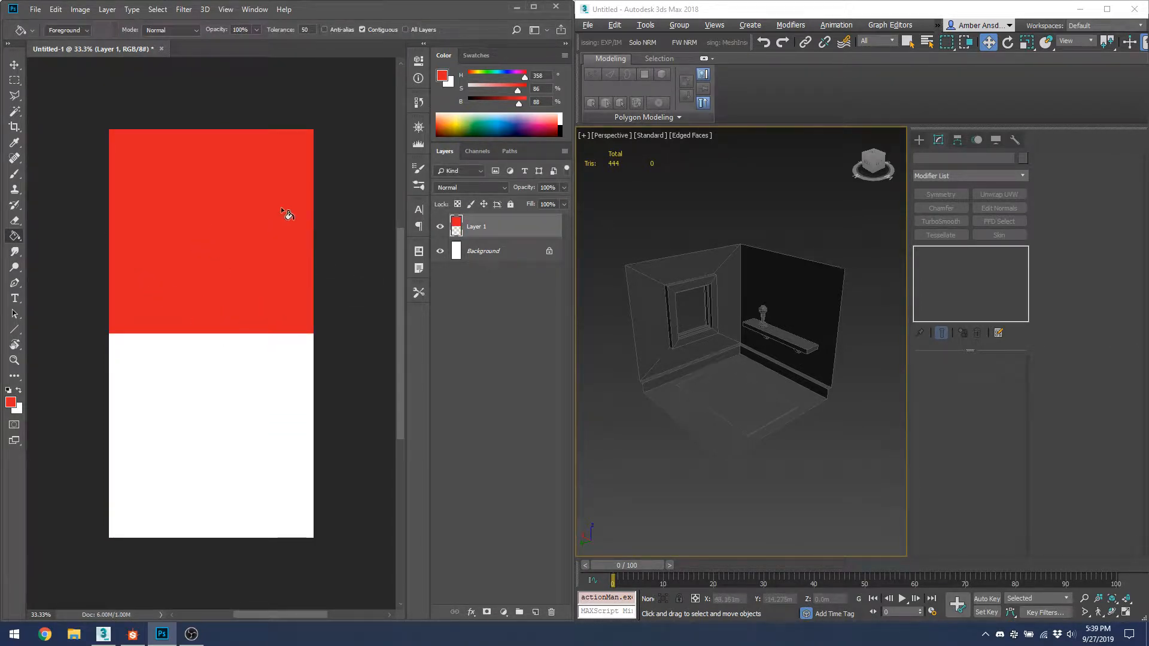
{"action": "key", "text": "ctrl+t"}
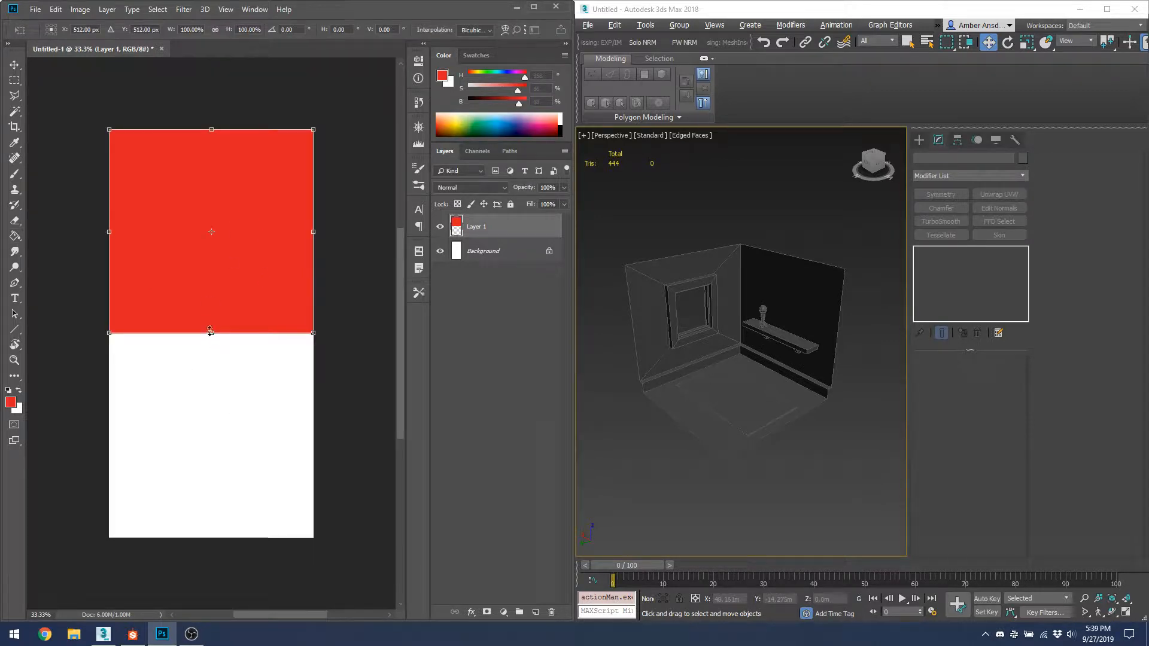
{"action": "mouse_move", "coordinate": [210, 331]}
{"action": "left_mouse_down"}
{"action": "mouse_move", "coordinate": [210, 352]}
{"action": "mouse_move", "coordinate": [224, 320]}
{"action": "left_mouse_up"}
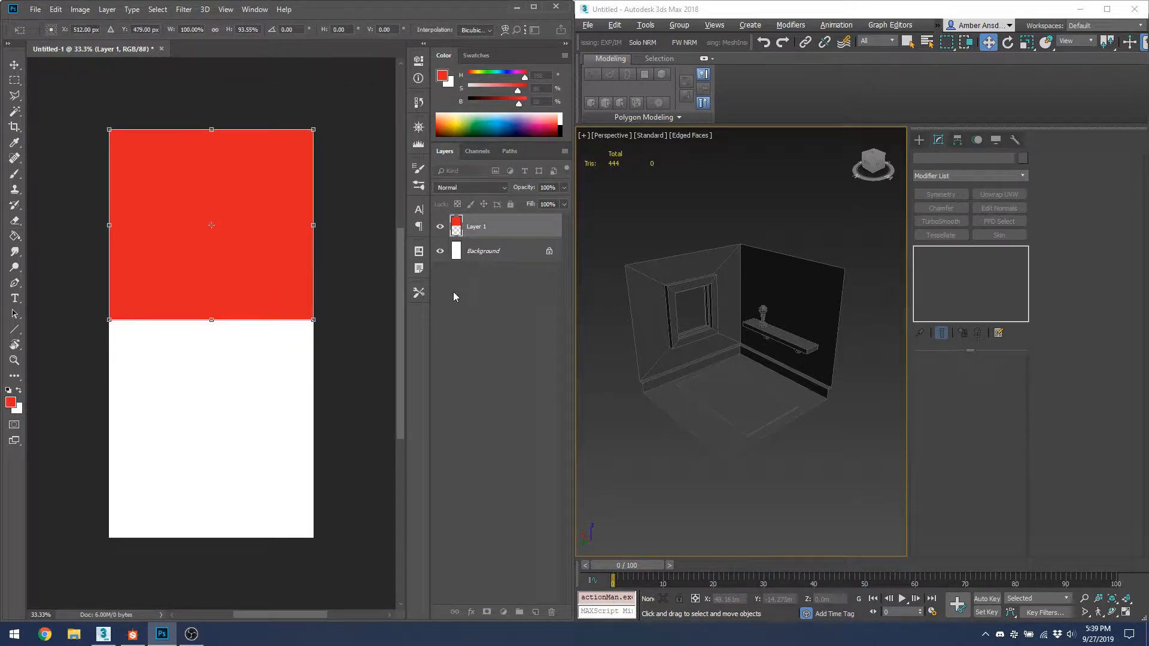
{"action": "key", "text": "Return"}
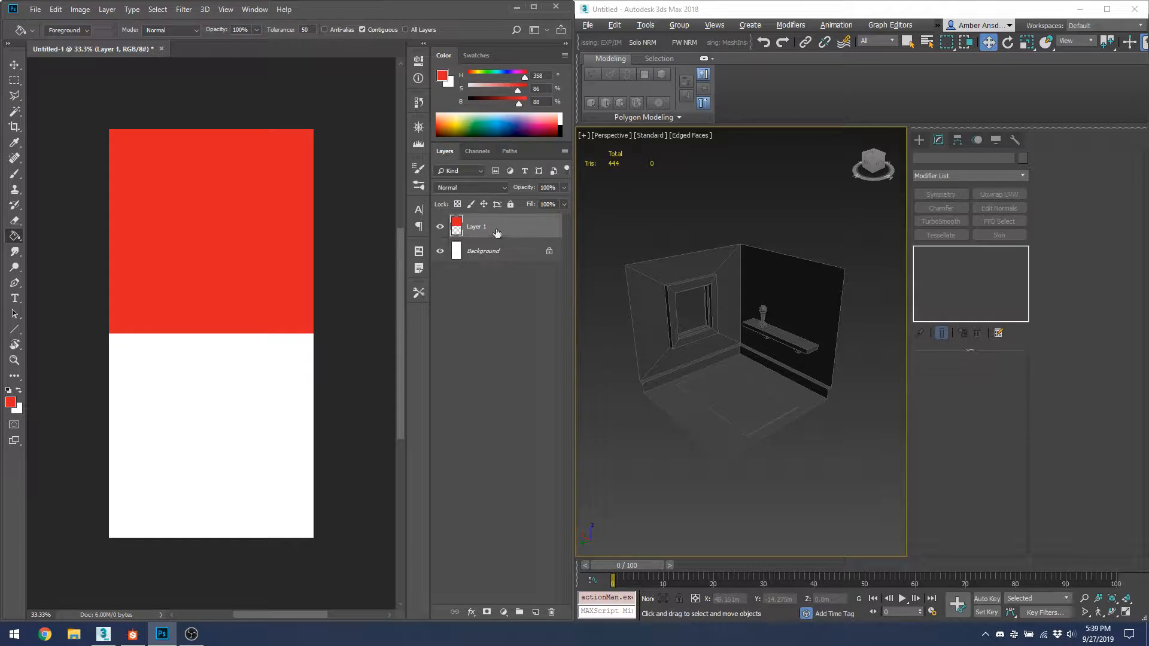
Step: Duplicate the red layer and fill the copy with blue (H 196, S 100, B 90)
{"action": "left_click_drag", "start_coordinate": [496, 232], "coordinate": [535, 611]}
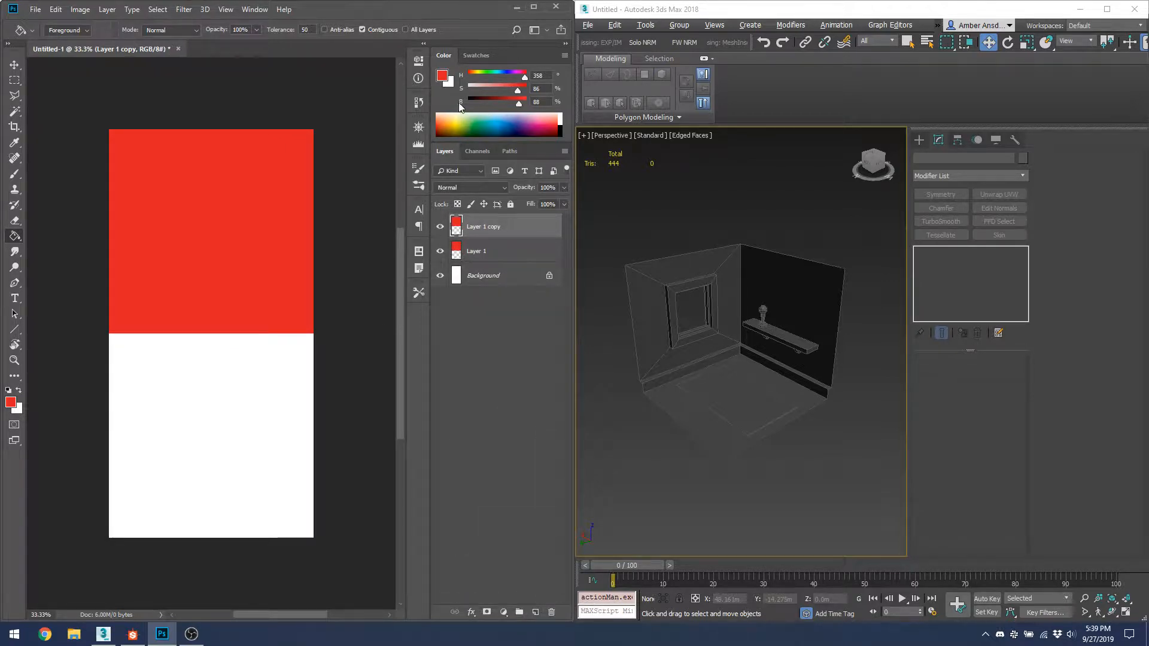
{"action": "mouse_move", "coordinate": [490, 135]}
{"action": "left_mouse_down"}
{"action": "mouse_move", "coordinate": [513, 133]}
{"action": "mouse_move", "coordinate": [501, 124]}
{"action": "left_mouse_up"}
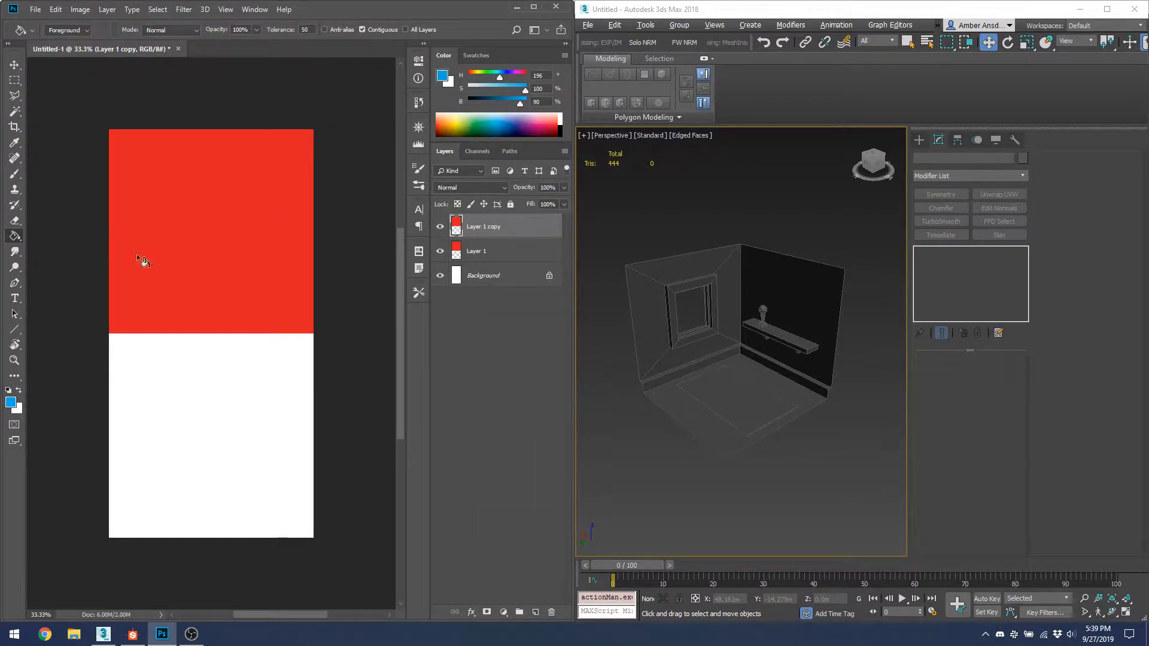
{"action": "left_click", "coordinate": [143, 262]}
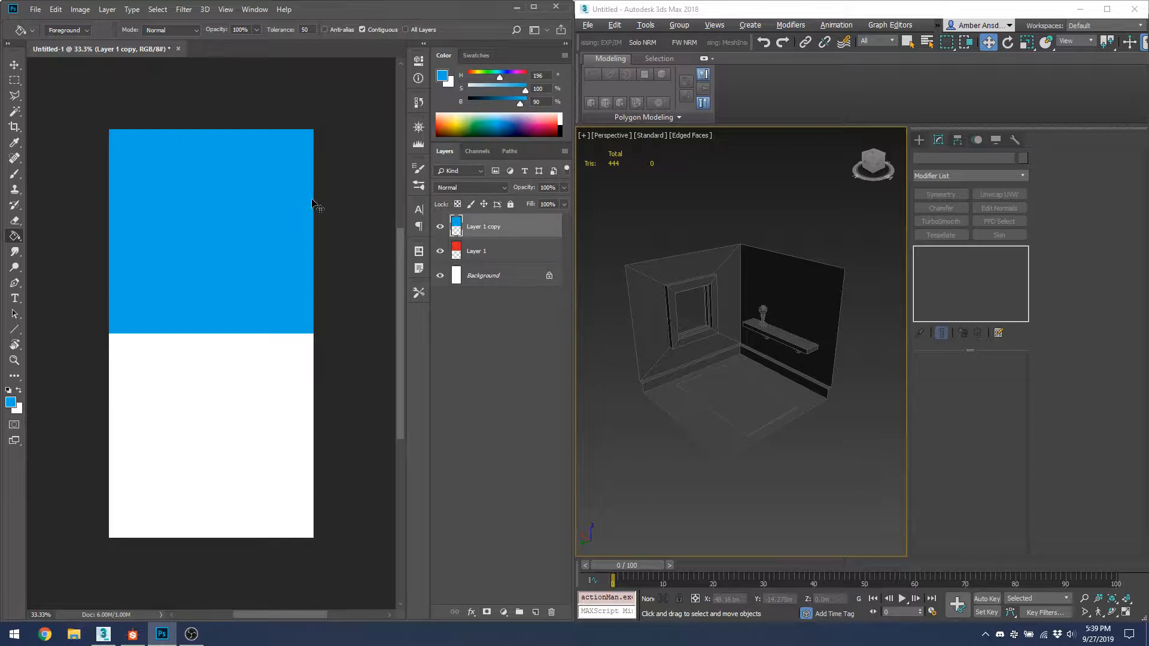
Step: Scale the blue layer to half its height so that it covers the upper quarter of the canvas
{"action": "key", "text": "ctrl+t"}
{"action": "left_click_drag", "start_coordinate": [211, 334], "coordinate": [204, 231]}
{"action": "key", "text": "Return"}
{"action": "key", "text": "g"}
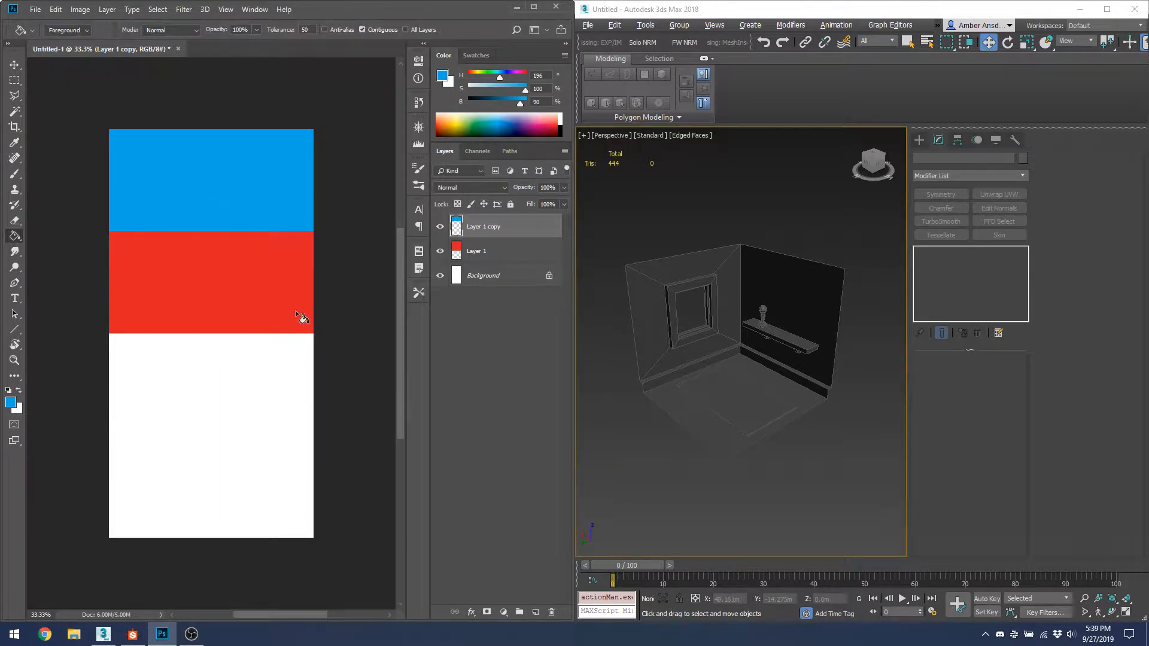
{"action": "scroll", "coordinate": [230, 242], "scroll_direction": "up", "scroll_amount": 2, "text": "alt"}
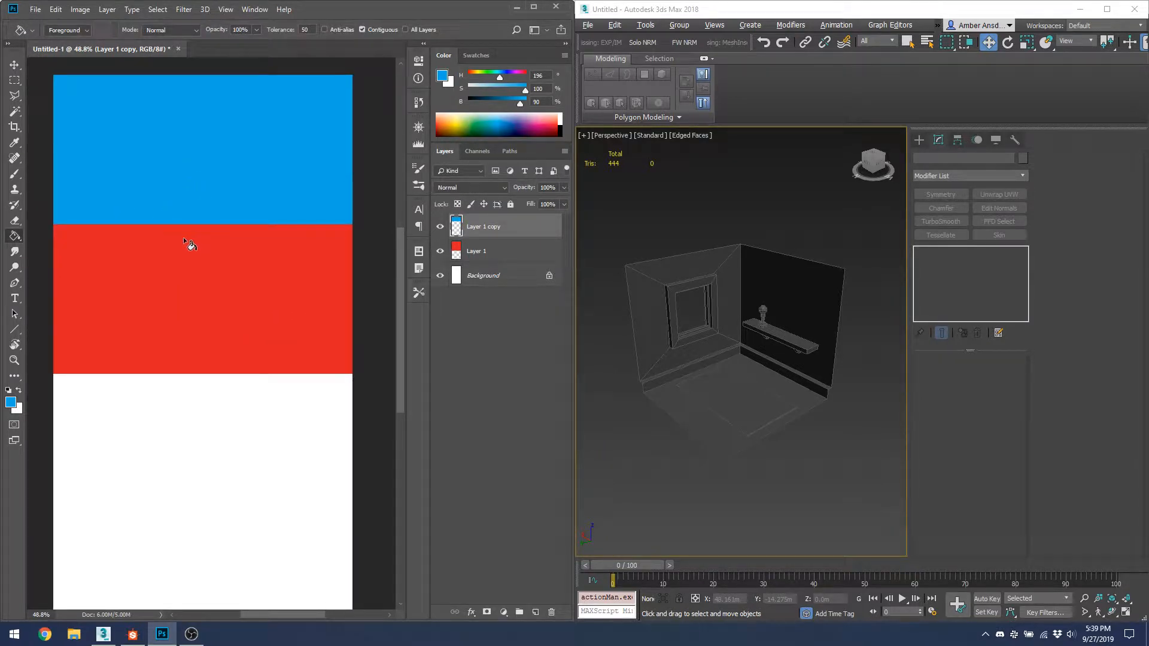
{"action": "scroll", "coordinate": [185, 243], "scroll_direction": "down", "scroll_amount": 1, "text": "alt"}
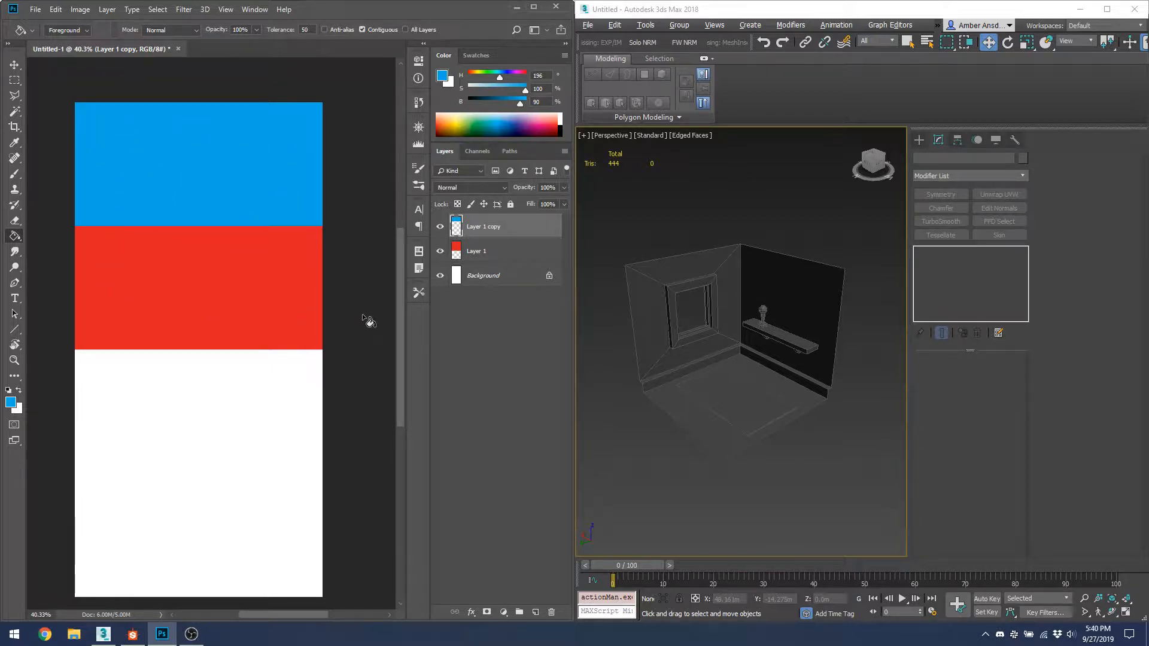
{"action": "left_click", "coordinate": [761, 366]}
{"action": "scroll", "coordinate": [297, 264], "scroll_direction": "down", "scroll_amount": 1, "text": "alt"}
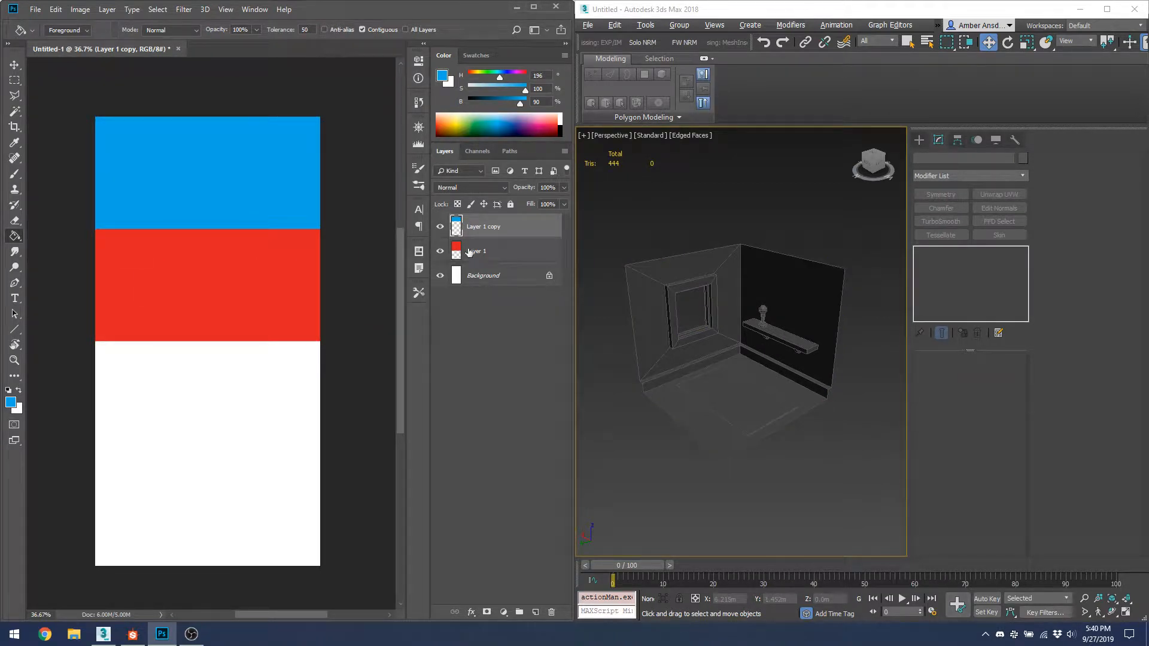
{"action": "right_click", "coordinate": [481, 233]}
{"action": "key", "text": "Escape"}
{"action": "key", "text": "ctrl+t"}
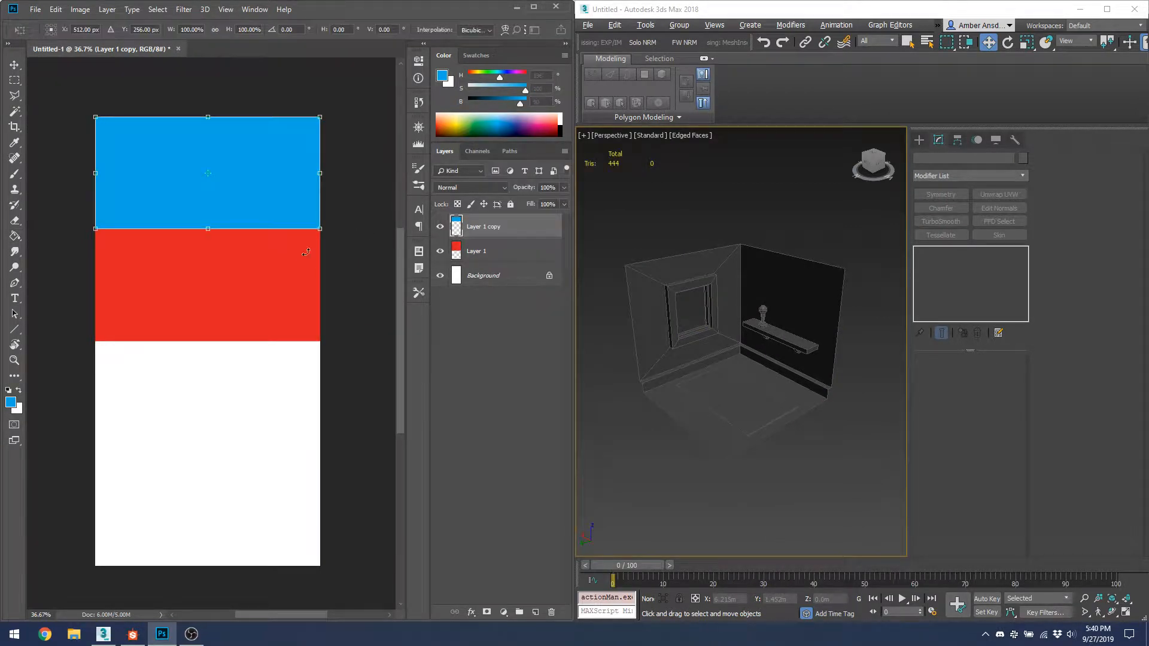
{"action": "key", "text": "Return"}
{"action": "key", "text": "g"}
Step: Duplicate the blue layer and scale the copy to half its height, flush with the canvas's upper edge
{"action": "left_click_drag", "start_coordinate": [496, 228], "coordinate": [538, 574]}
{"action": "left_click_drag", "start_coordinate": [542, 608], "coordinate": [536, 609]}
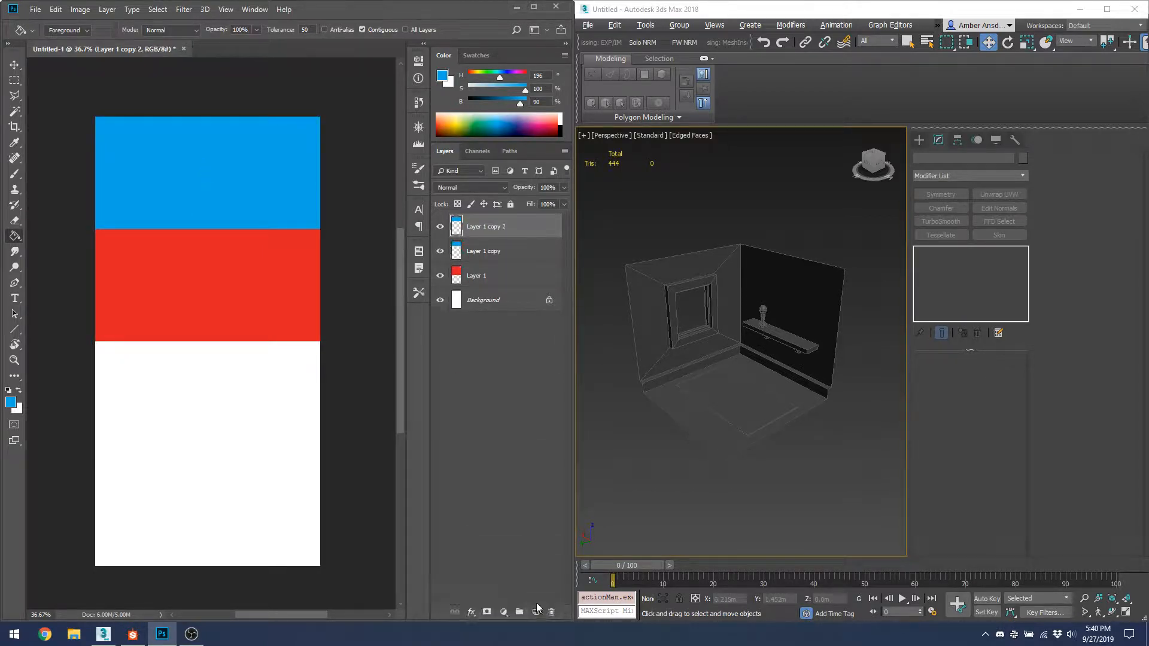
{"action": "key", "text": "ctrl+t"}
{"action": "left_click_drag", "start_coordinate": [207, 228], "coordinate": [207, 162]}
{"action": "key", "text": "Return"}
Step: Fill the half-height copy with olive green (H 81, S 58, B 53) and place it directly beneath the red band, aligned to the canvas sides
{"action": "left_click_drag", "start_coordinate": [461, 128], "coordinate": [464, 130]}
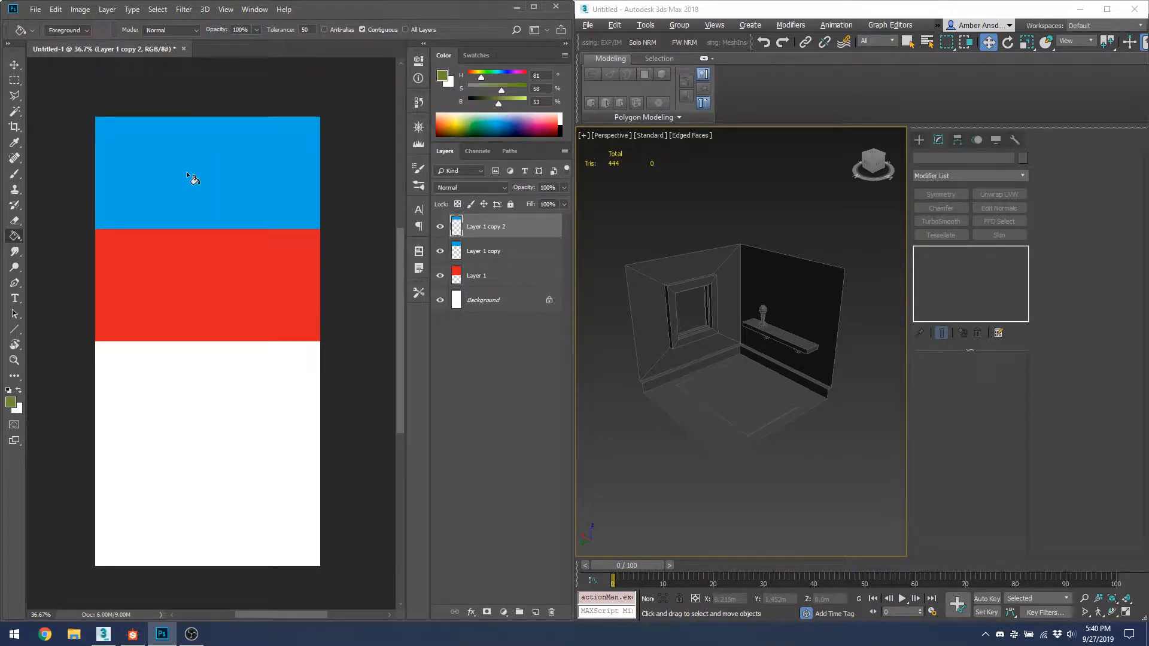
{"action": "key", "text": "v"}
{"action": "mouse_move", "coordinate": [226, 154]}
{"action": "left_mouse_down"}
{"action": "mouse_move", "coordinate": [231, 316]}
{"action": "mouse_move", "coordinate": [220, 360]}
{"action": "mouse_move", "coordinate": [230, 375]}
{"action": "left_mouse_up"}
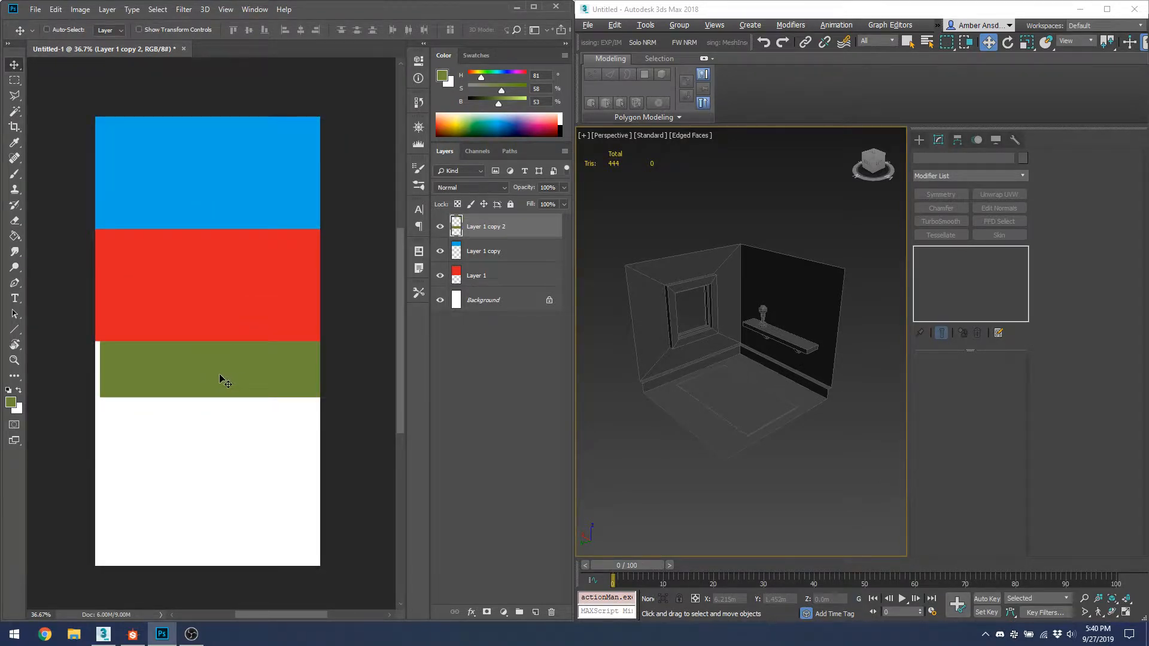
{"action": "left_click", "coordinate": [216, 376]}
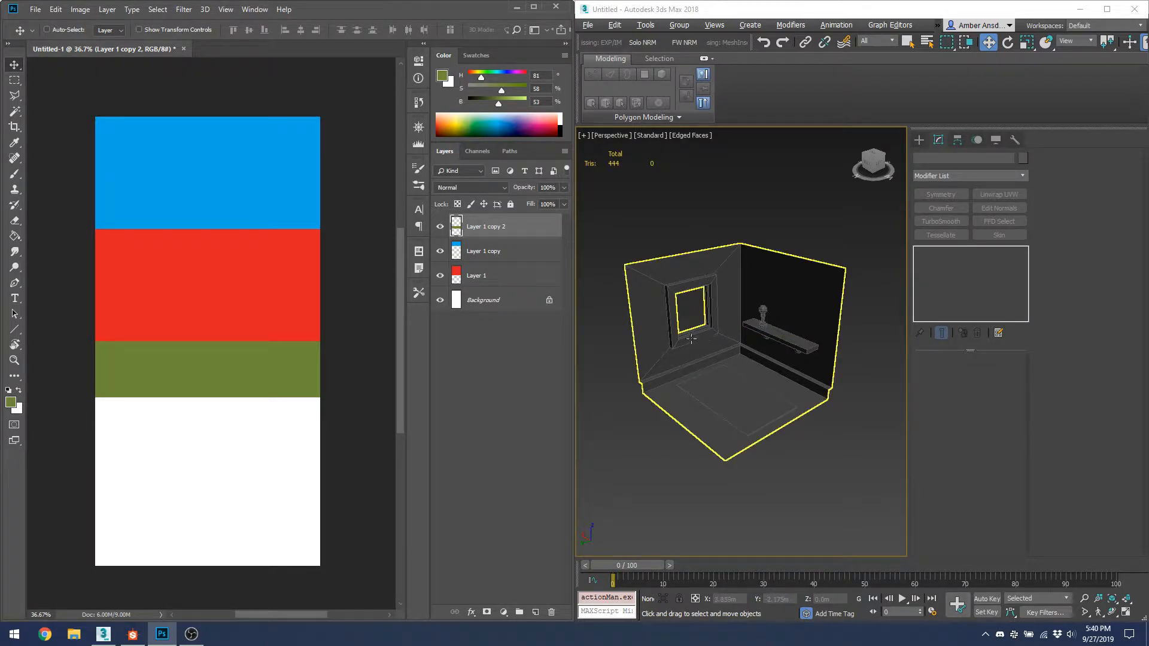
Step: Duplicate the green band's layer and place the copy directly beneath the original band
{"action": "scroll", "coordinate": [708, 291], "scroll_direction": "up", "scroll_amount": 6}
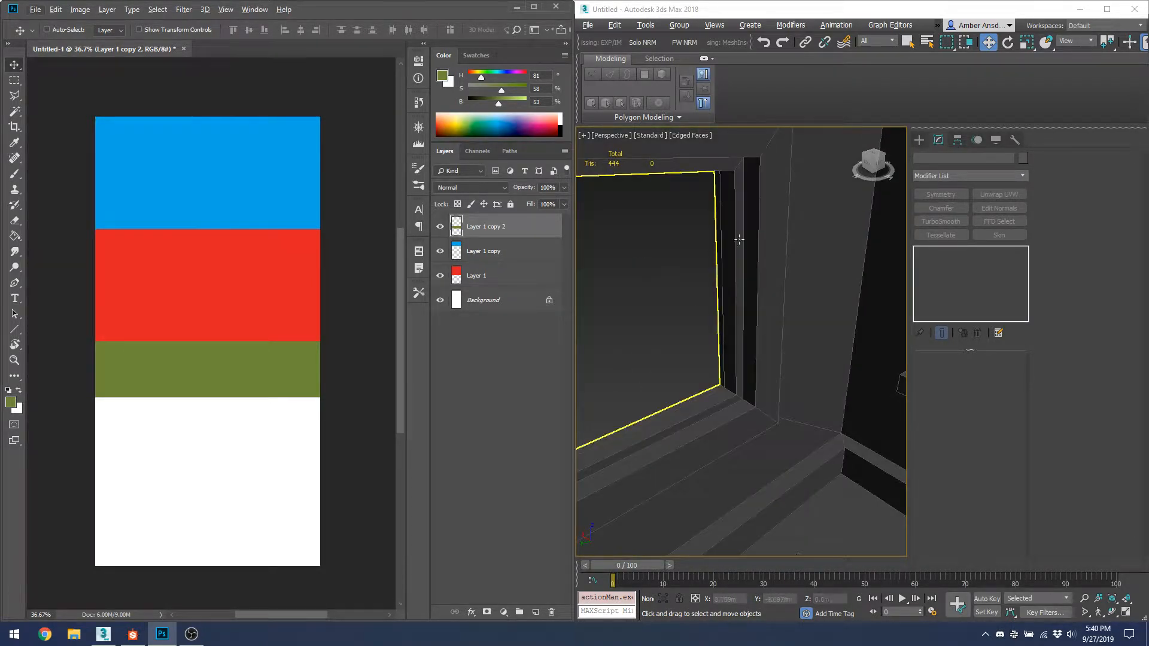
{"action": "scroll", "coordinate": [729, 280], "scroll_direction": "down", "scroll_amount": 6}
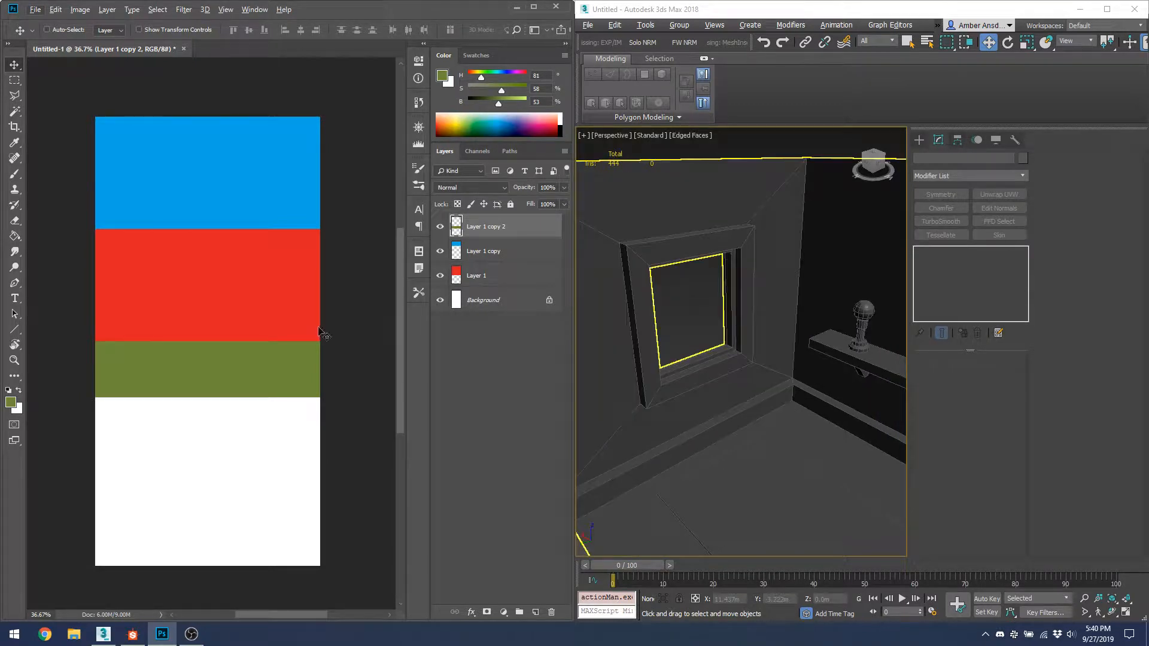
{"action": "left_click_drag", "start_coordinate": [496, 228], "coordinate": [534, 614]}
{"action": "mouse_move", "coordinate": [253, 395]}
{"action": "left_mouse_down"}
{"action": "mouse_move", "coordinate": [256, 464]}
{"action": "mouse_move", "coordinate": [250, 450]}
{"action": "left_mouse_up"}
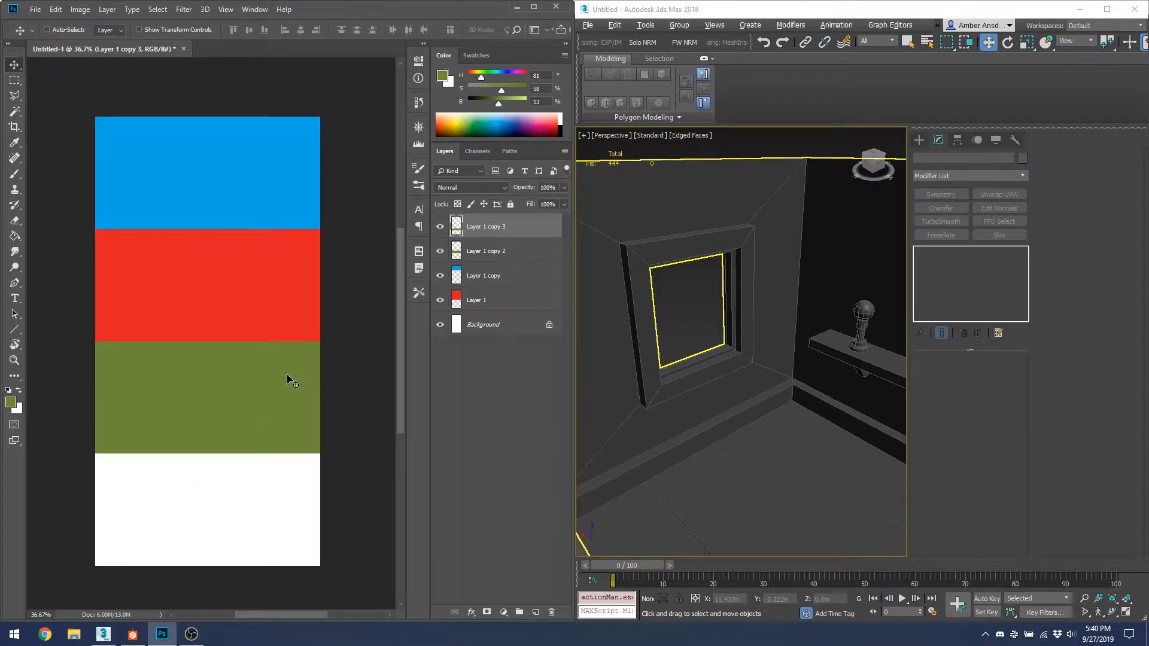
Step: Fill the lower of the two green bands with dark purple (H 321, S 81, B 42)
{"action": "key", "text": "g"}
{"action": "left_click", "coordinate": [504, 124]}
{"action": "left_click_drag", "start_coordinate": [504, 123], "coordinate": [541, 124]}
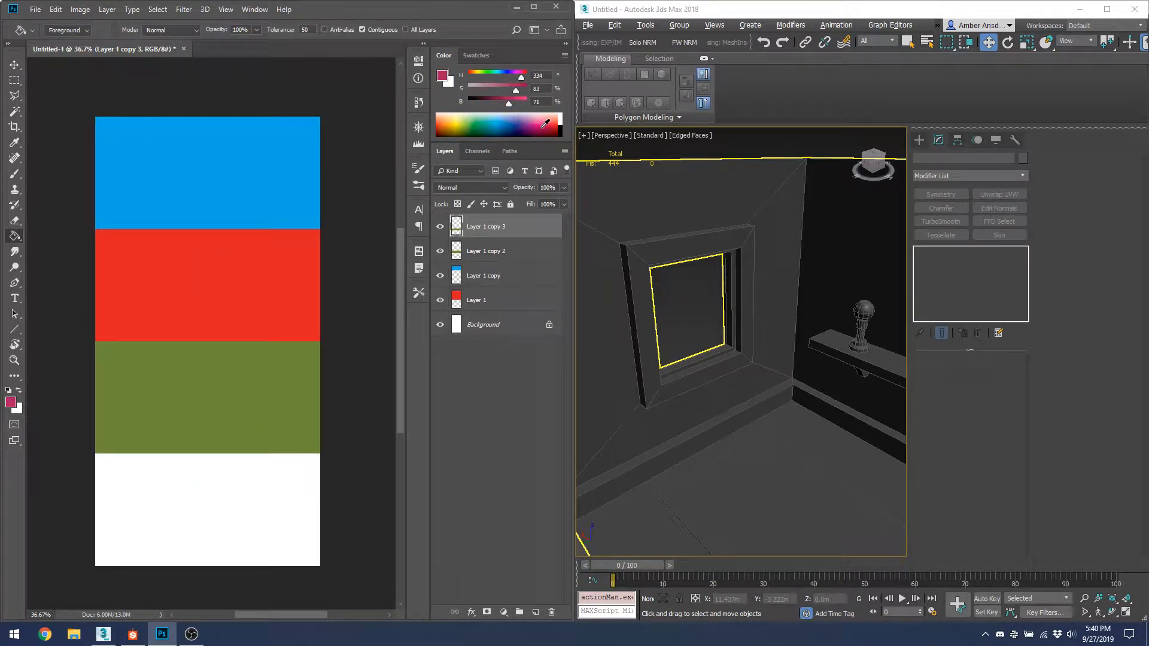
{"action": "left_click", "coordinate": [314, 412]}
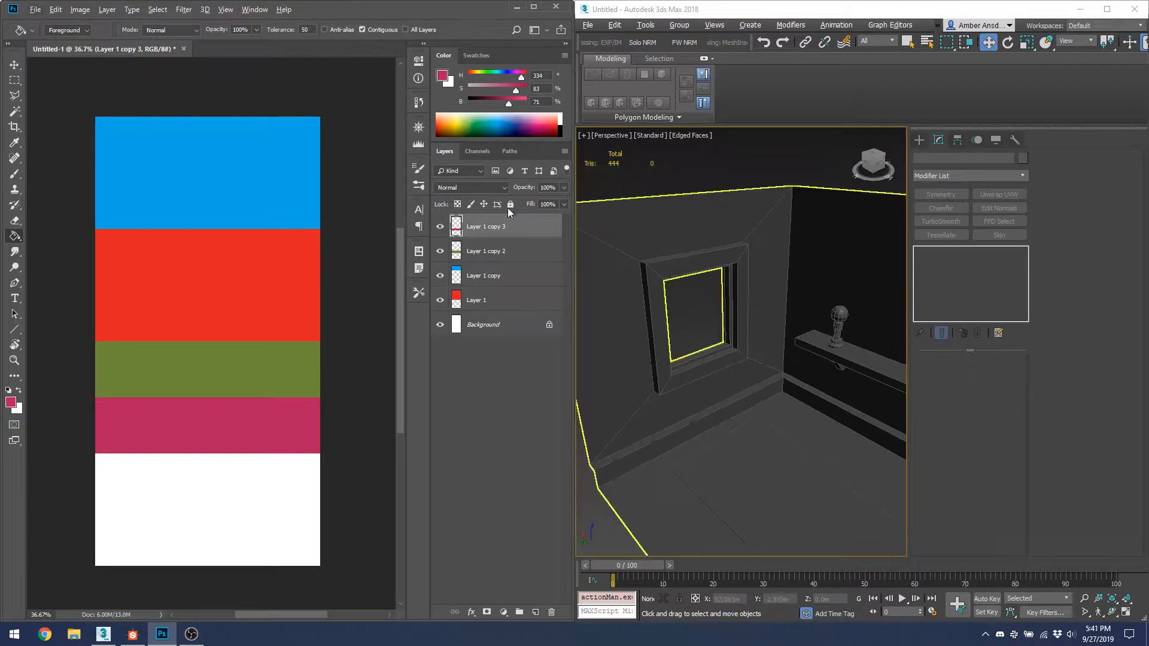
{"action": "left_click_drag", "start_coordinate": [535, 125], "coordinate": [538, 126]}
{"action": "left_click", "coordinate": [303, 448]}
{"action": "scroll", "coordinate": [708, 399], "scroll_direction": "down", "scroll_amount": 3}
{"action": "middle_click_drag", "start_coordinate": [708, 400], "coordinate": [760, 305]}
{"action": "left_click", "coordinate": [764, 297]}
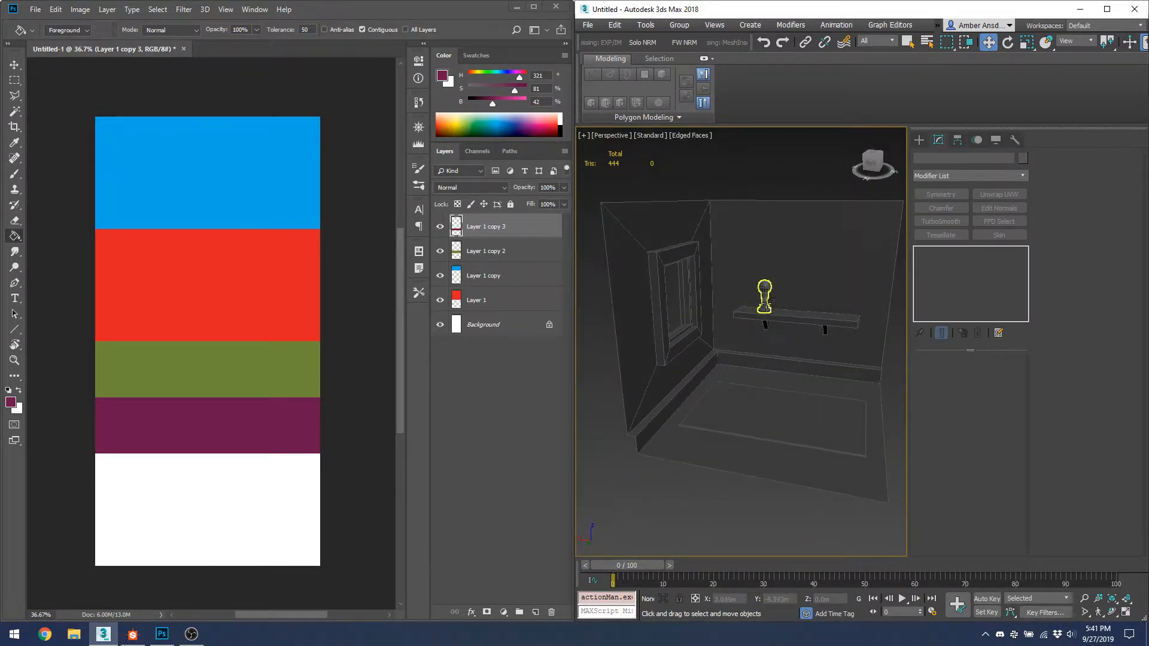
{"action": "left_click", "coordinate": [709, 391]}
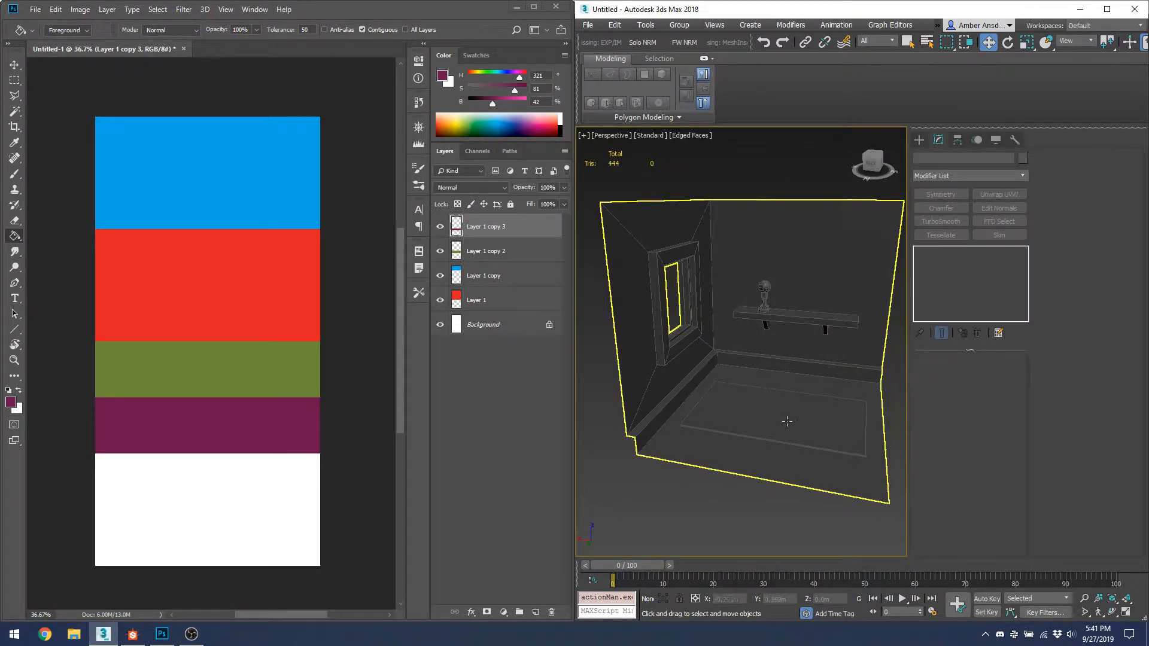
{"action": "middle_click_drag", "start_coordinate": [787, 421], "coordinate": [737, 448], "text": "alt"}
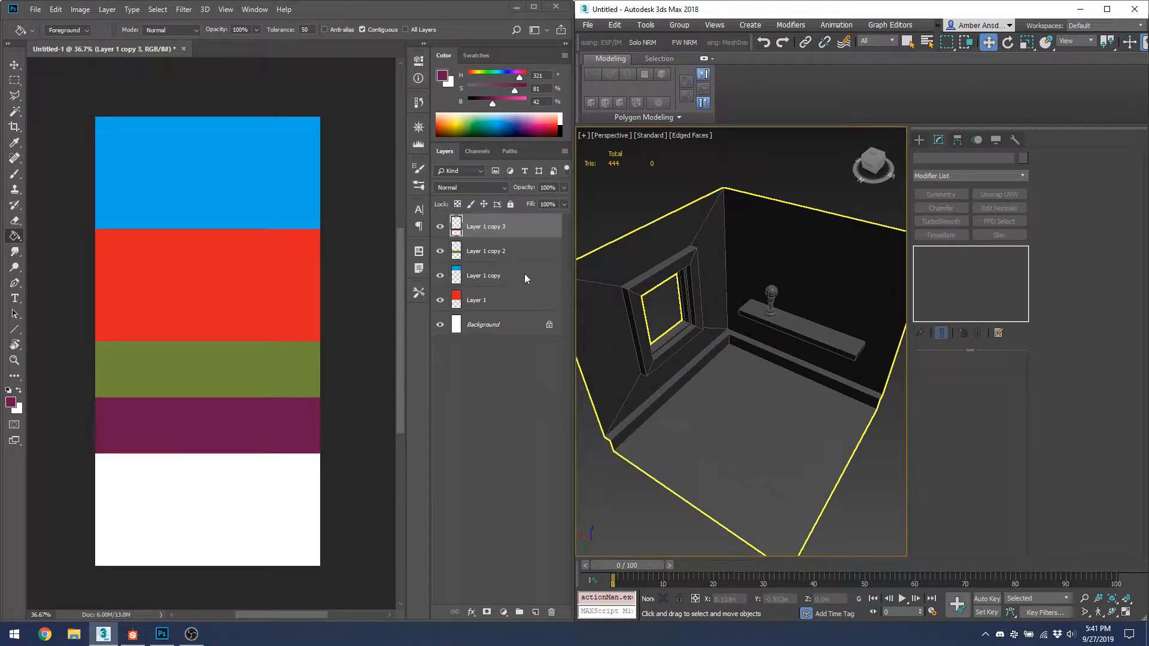
Step: In Photoshop, duplicate the purple band's layer and place the copy directly beneath the original band
{"action": "left_click", "coordinate": [472, 234]}
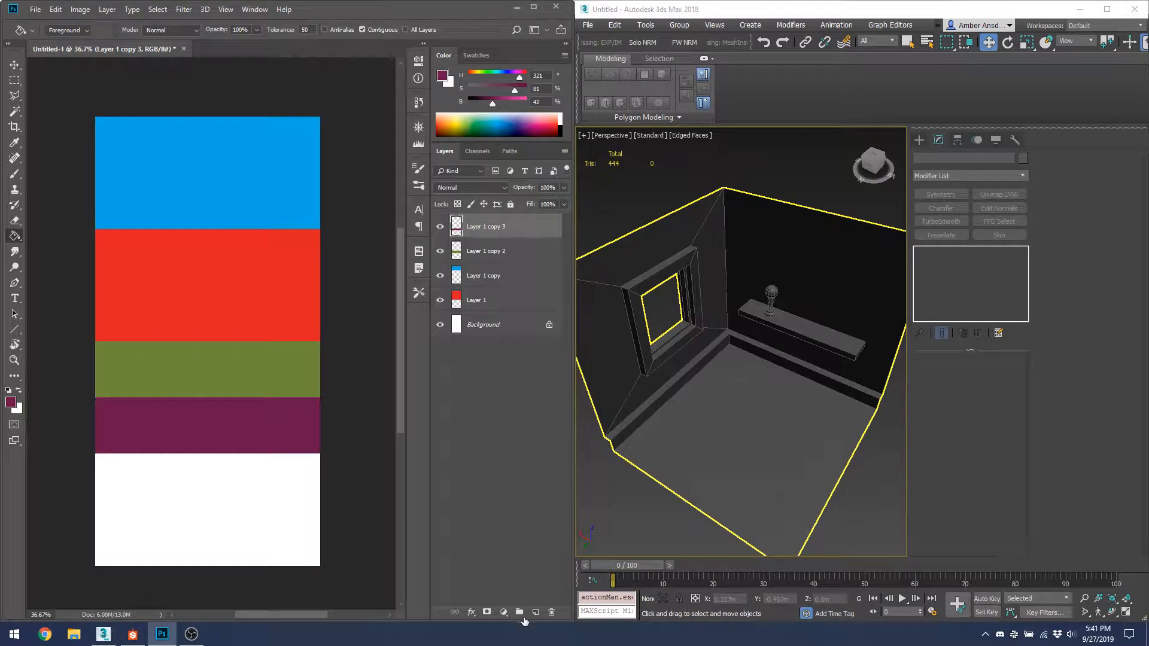
{"action": "left_click_drag", "start_coordinate": [516, 227], "coordinate": [535, 611]}
{"action": "key", "text": "v"}
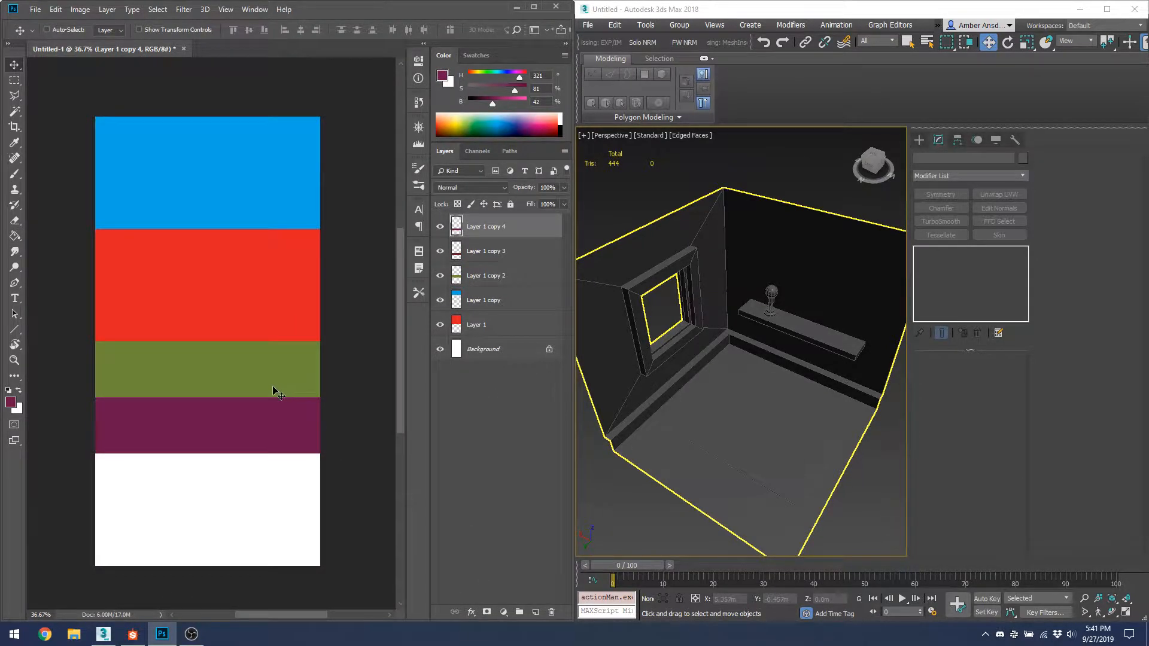
{"action": "left_click_drag", "start_coordinate": [273, 390], "coordinate": [281, 447]}
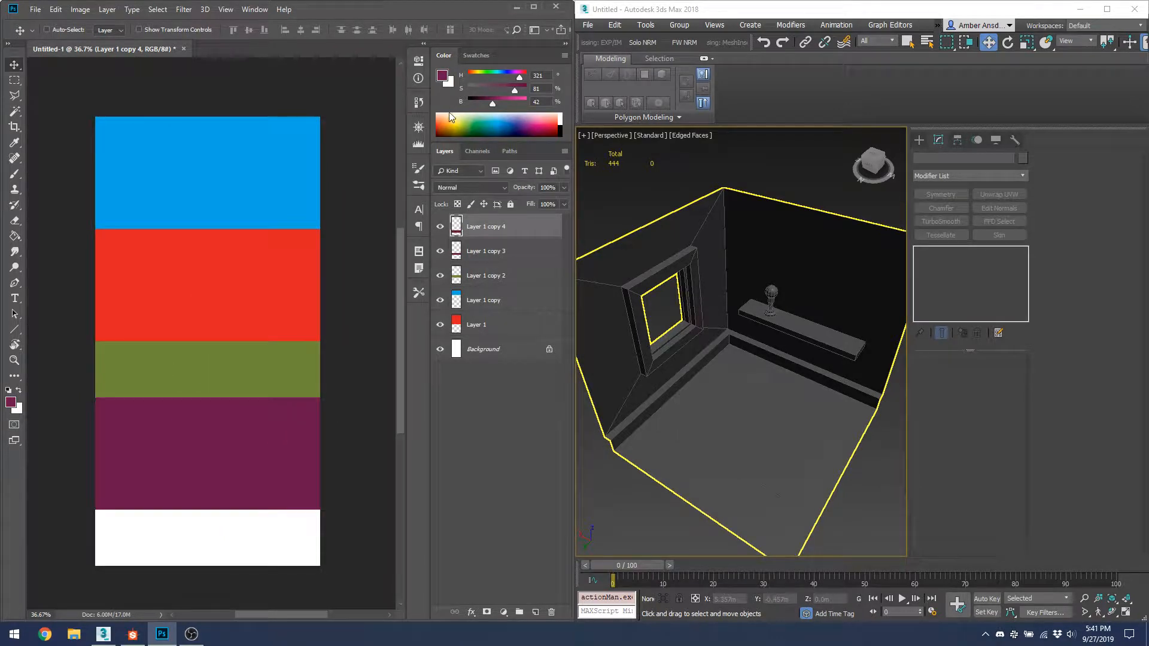
Step: Fill the copied band beneath the purple one with pale yellow (H 42, S 56, B 100)
{"action": "left_click", "coordinate": [484, 88]}
{"action": "left_click_drag", "start_coordinate": [450, 115], "coordinate": [455, 113]}
{"action": "key", "text": "g"}
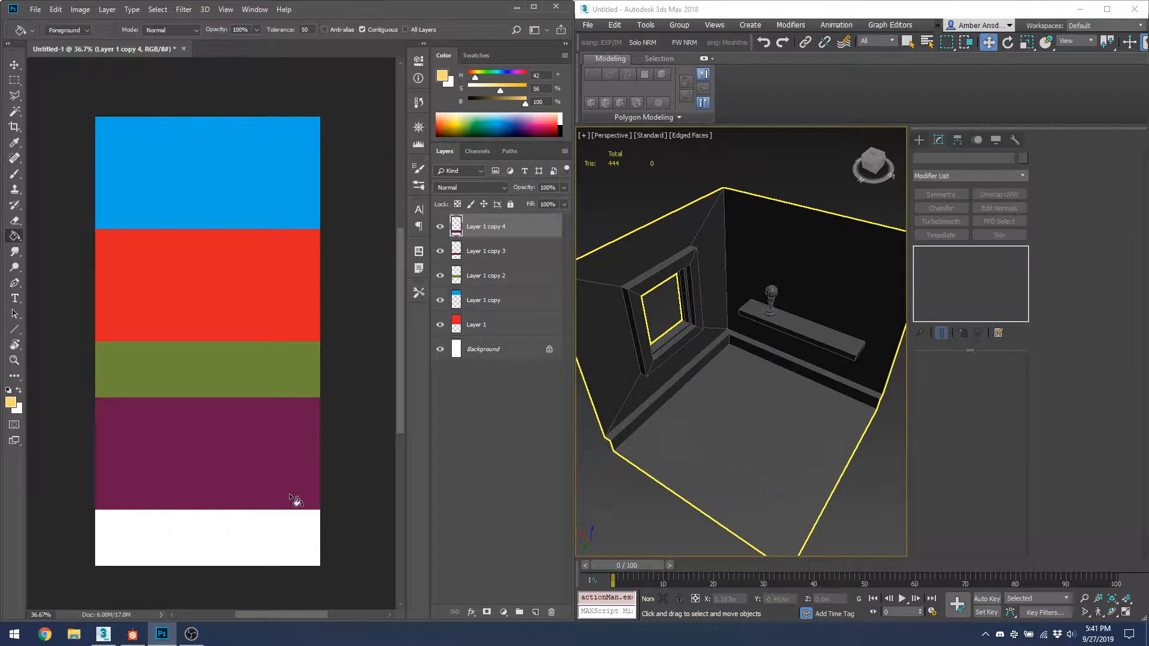
{"action": "left_click", "coordinate": [290, 494]}
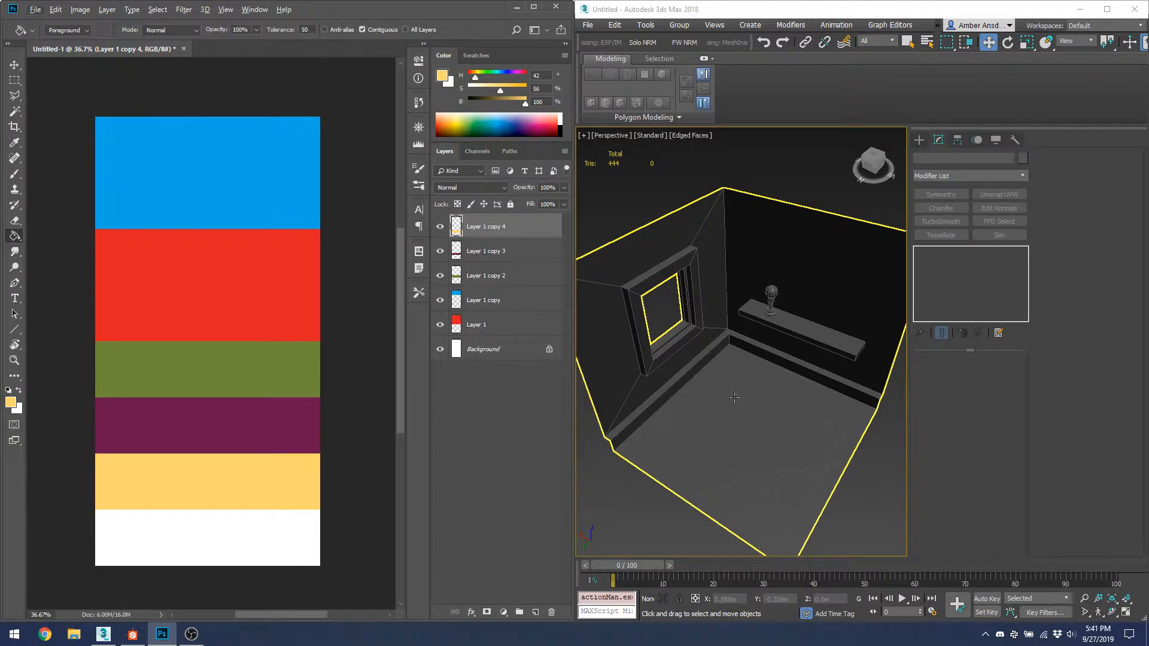
Step: Examine the window frame, the shelf with its ornament and the floor of the room model in 3ds Max
{"action": "left_click", "coordinate": [768, 294]}
{"action": "left_click", "coordinate": [679, 270]}
{"action": "scroll", "coordinate": [679, 269], "scroll_direction": "up", "scroll_amount": 5}
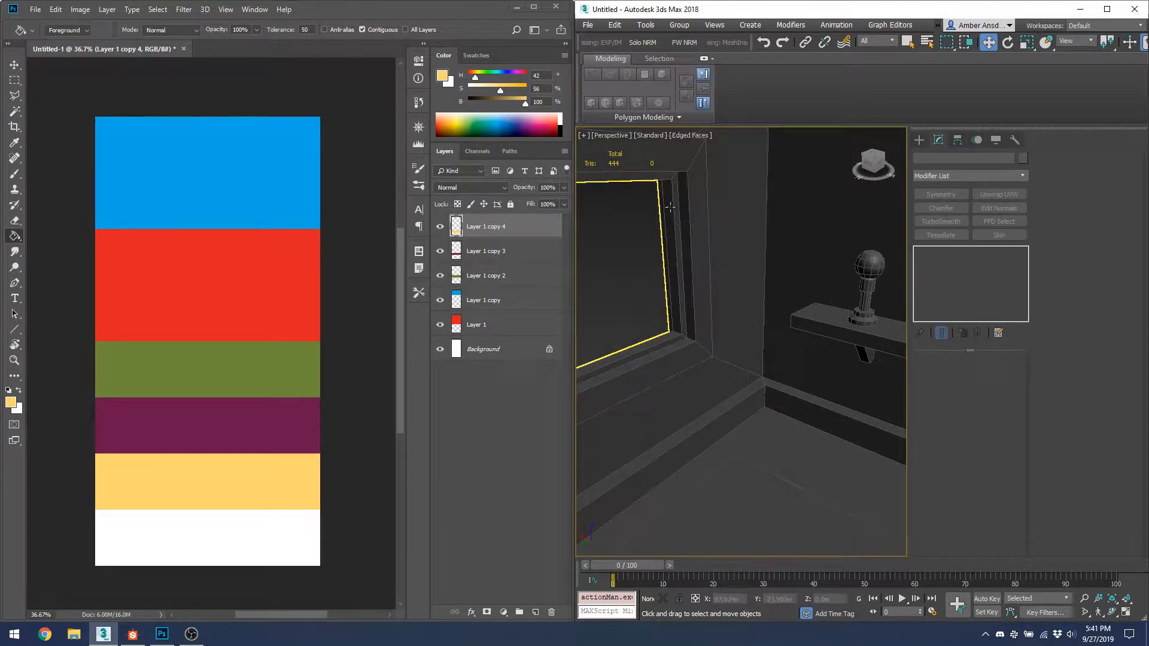
{"action": "left_click", "coordinate": [874, 298]}
{"action": "middle_click_drag", "start_coordinate": [683, 231], "coordinate": [703, 243], "text": "alt"}
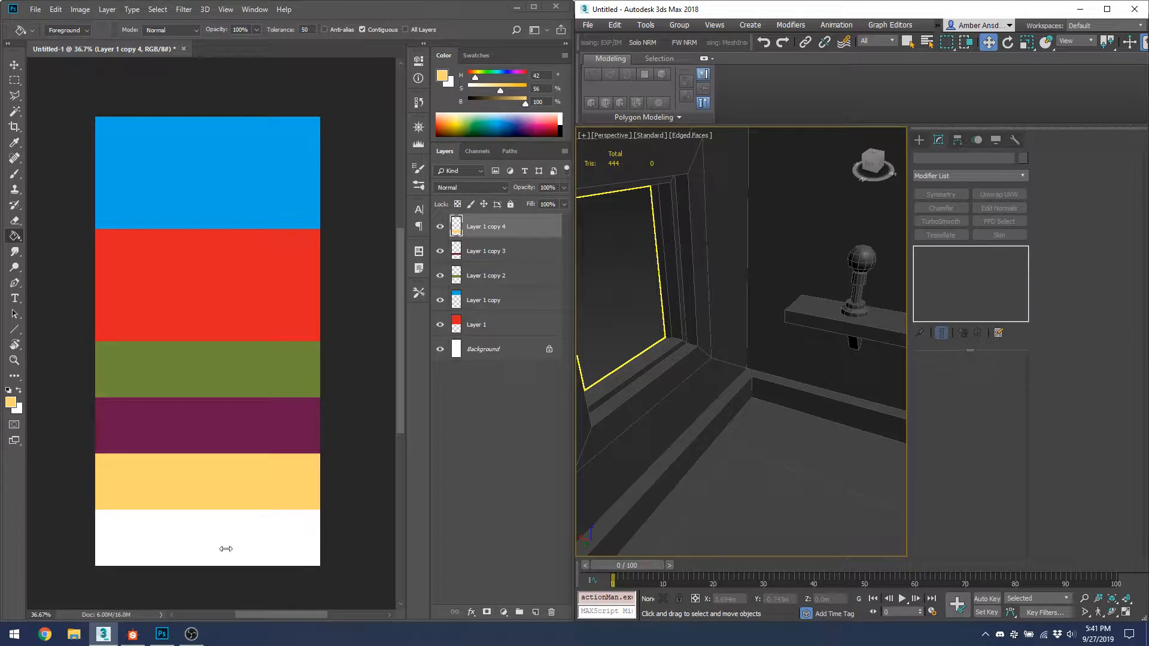
{"action": "key", "text": "b"}
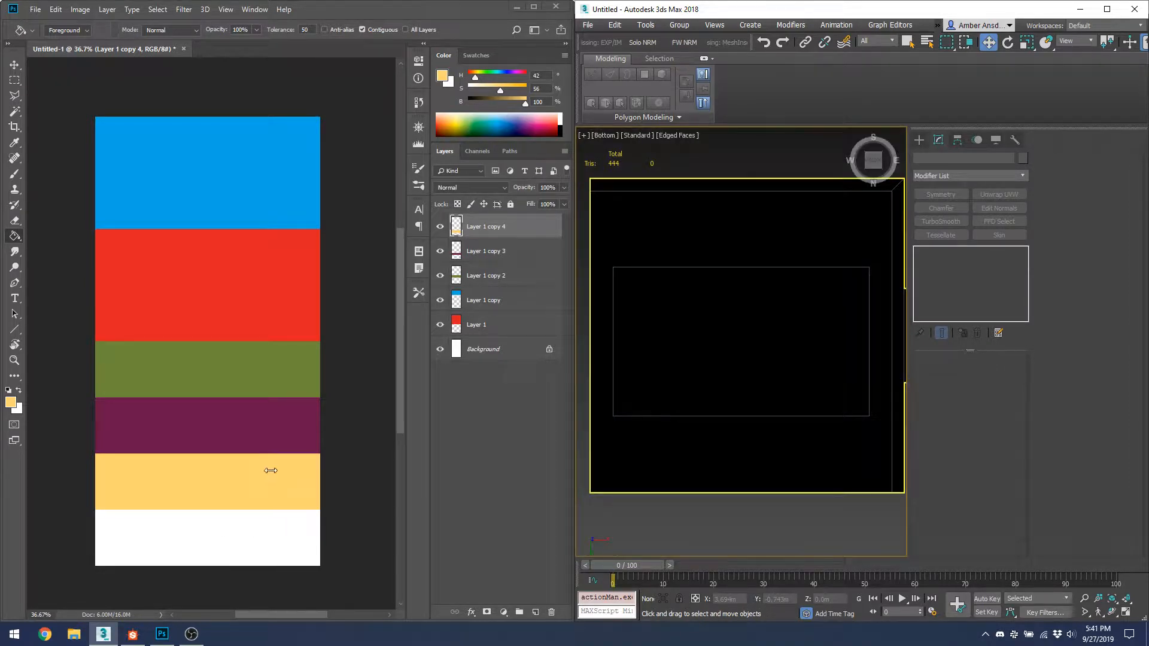
{"action": "key", "text": "p"}
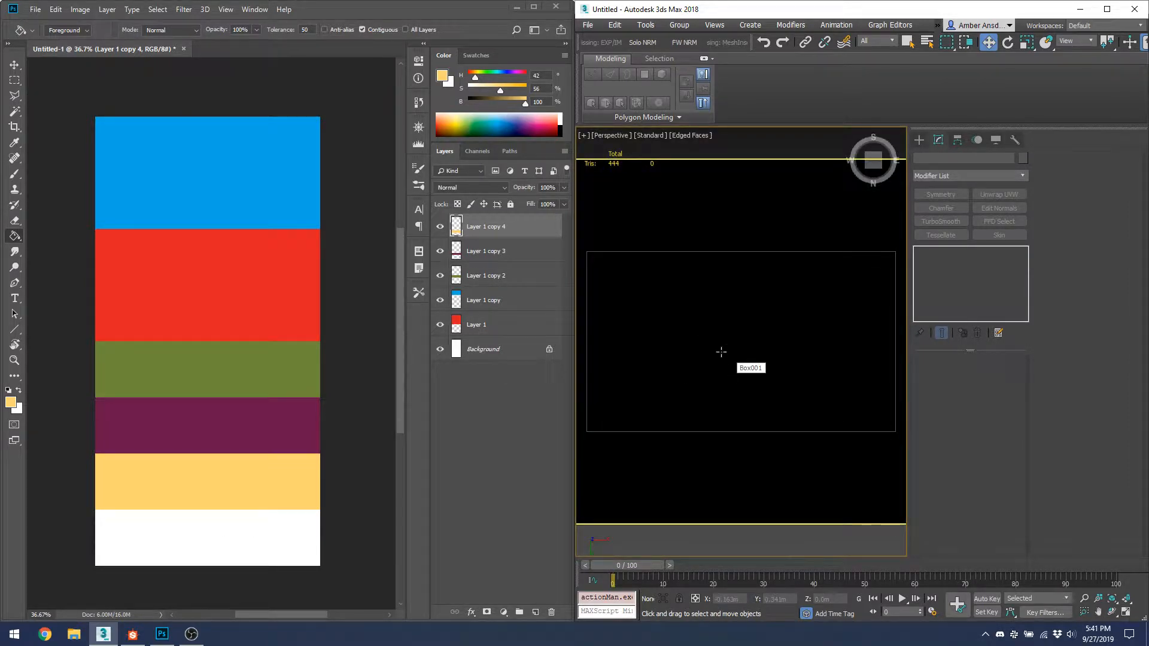
{"action": "scroll", "coordinate": [725, 351], "scroll_direction": "down", "scroll_amount": 3}
{"action": "mouse_move", "coordinate": [730, 366]}
{"action": "middle_mouse_down", "text": "alt"}
{"action": "mouse_move", "coordinate": [748, 383]}
{"action": "mouse_move", "coordinate": [725, 360]}
{"action": "middle_mouse_up", "text": "alt"}
{"action": "scroll", "coordinate": [736, 374], "scroll_direction": "up", "scroll_amount": 5}
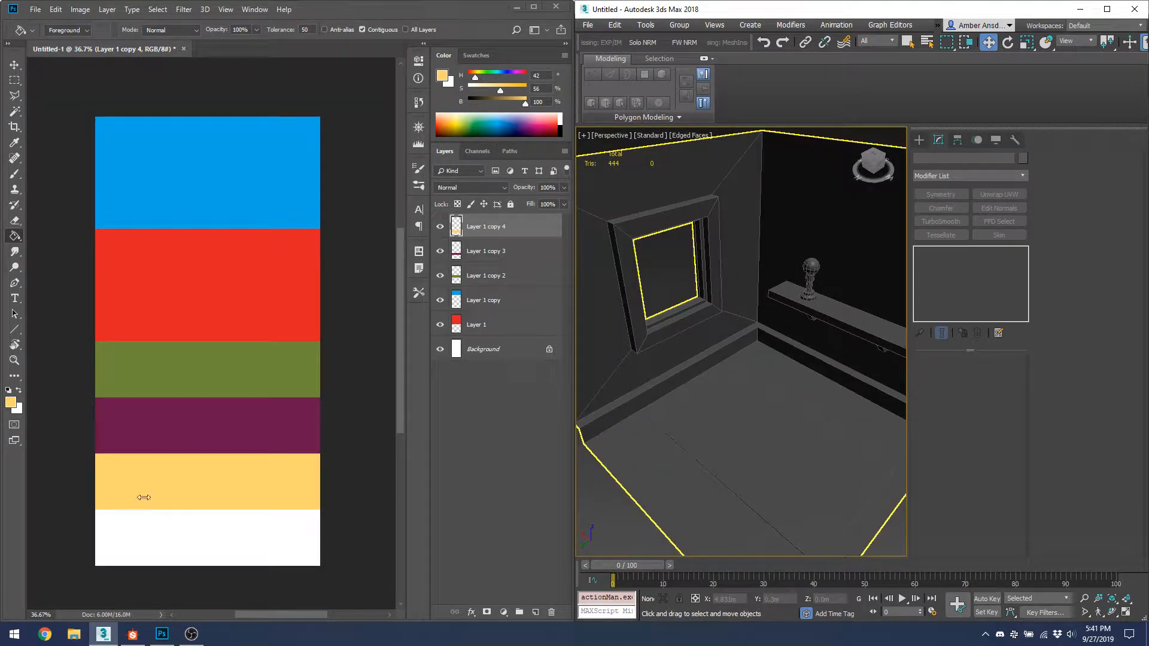
Step: In Photoshop, duplicate the yellow band's layer and place the copy flush with the canvas's lower edge
{"action": "left_click", "coordinate": [485, 231]}
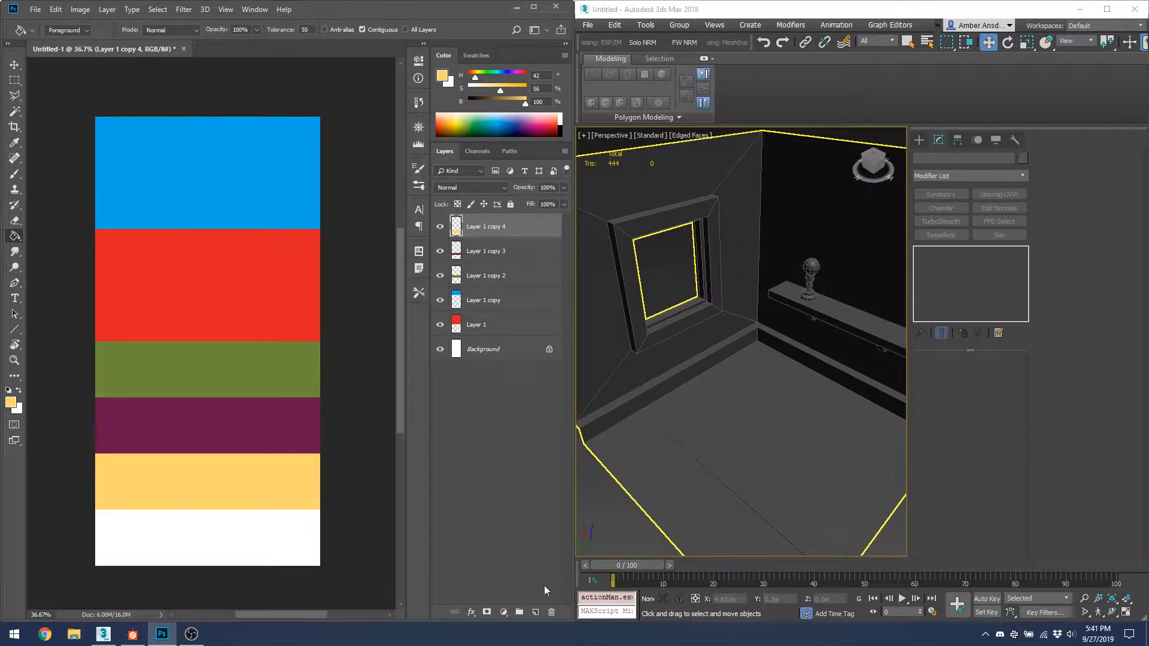
{"action": "left_click_drag", "start_coordinate": [500, 252], "coordinate": [539, 611]}
{"action": "key", "text": "v"}
{"action": "left_click_drag", "start_coordinate": [196, 472], "coordinate": [192, 530]}
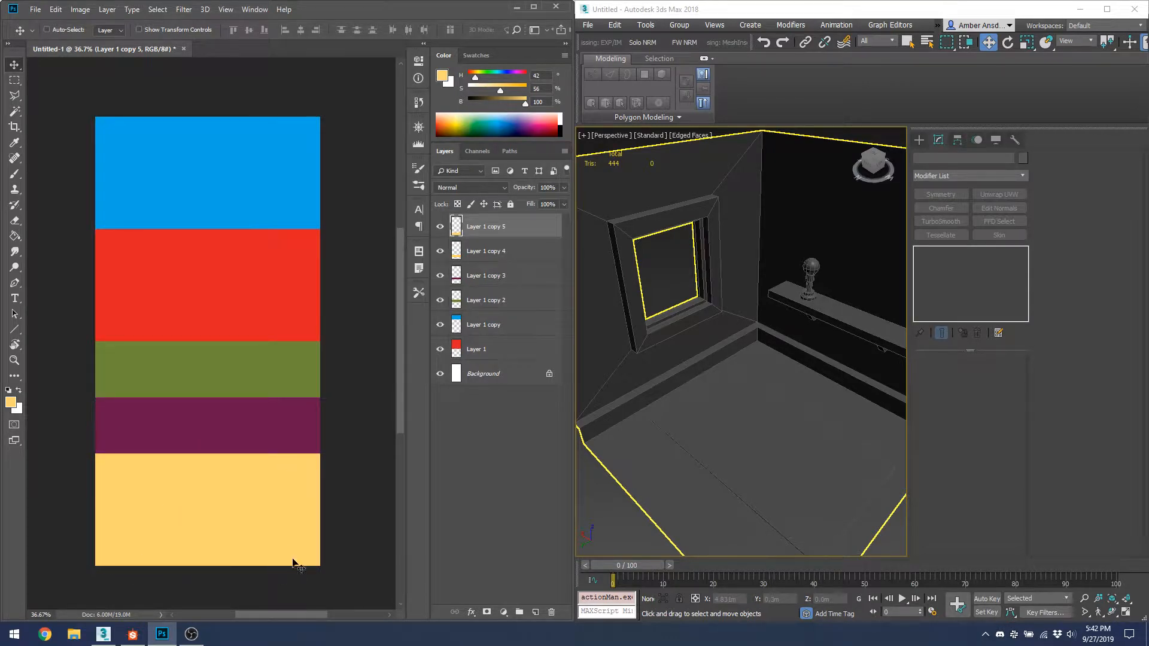
Step: Scale the lowest yellow band to half its width, keeping its left edge fixed, and fill it with dark brown (H 42, S 56, B 26)
{"action": "key", "text": "ctrl+t"}
{"action": "left_click_drag", "start_coordinate": [320, 538], "coordinate": [208, 553]}
{"action": "key", "text": "Return"}
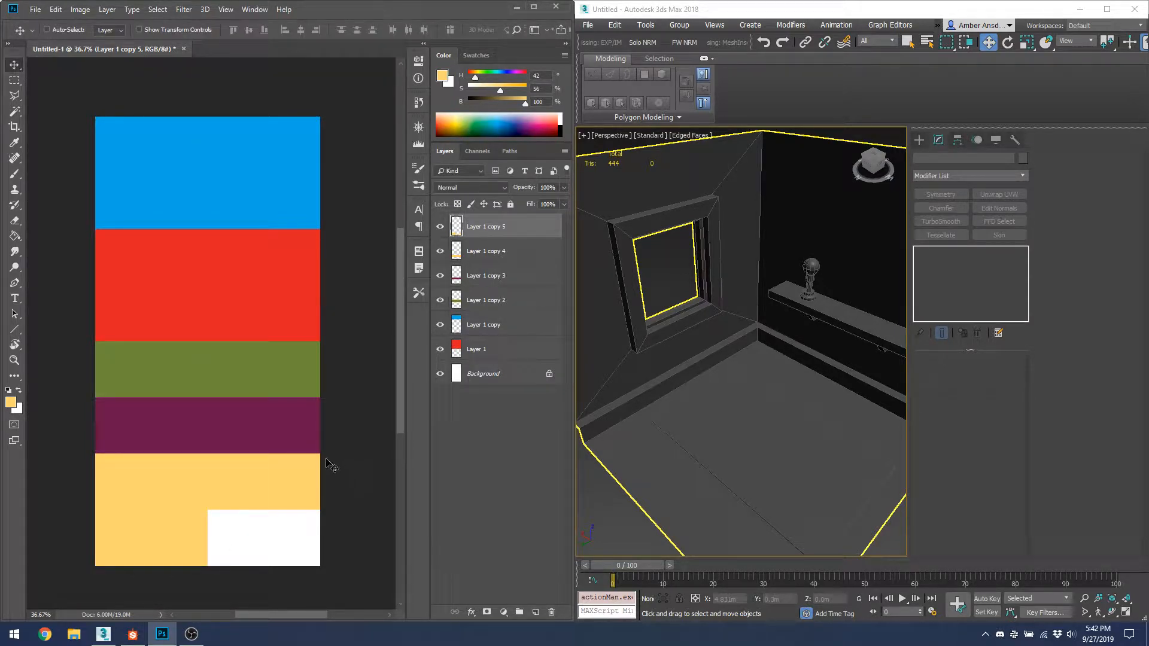
{"action": "left_click", "coordinate": [484, 100]}
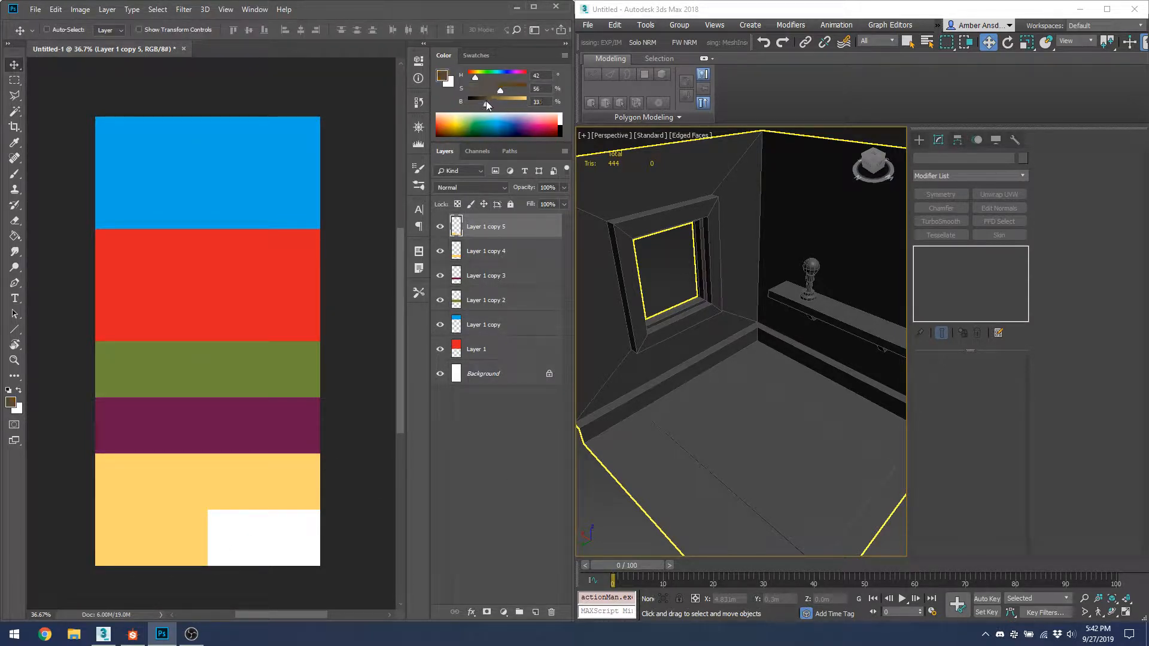
{"action": "key", "text": "g"}
{"action": "left_click", "coordinate": [191, 539]}
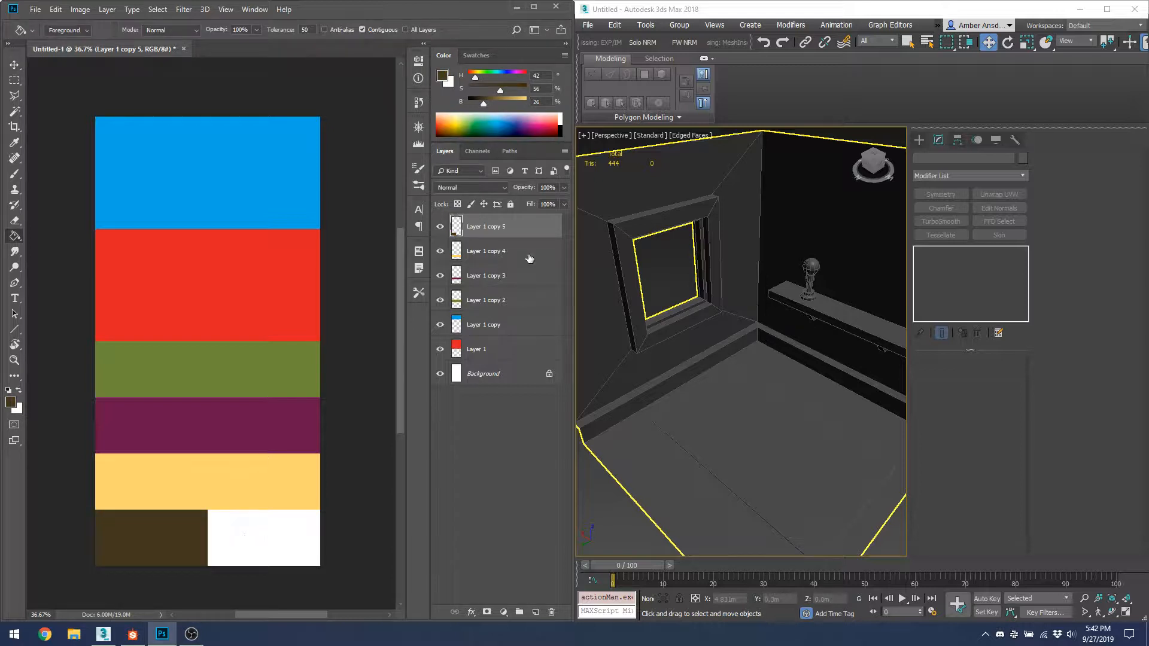
Step: Duplicate the brown block's layer and scale the copy to half its width against the canvas's left edge
{"action": "left_click_drag", "start_coordinate": [503, 237], "coordinate": [535, 611]}
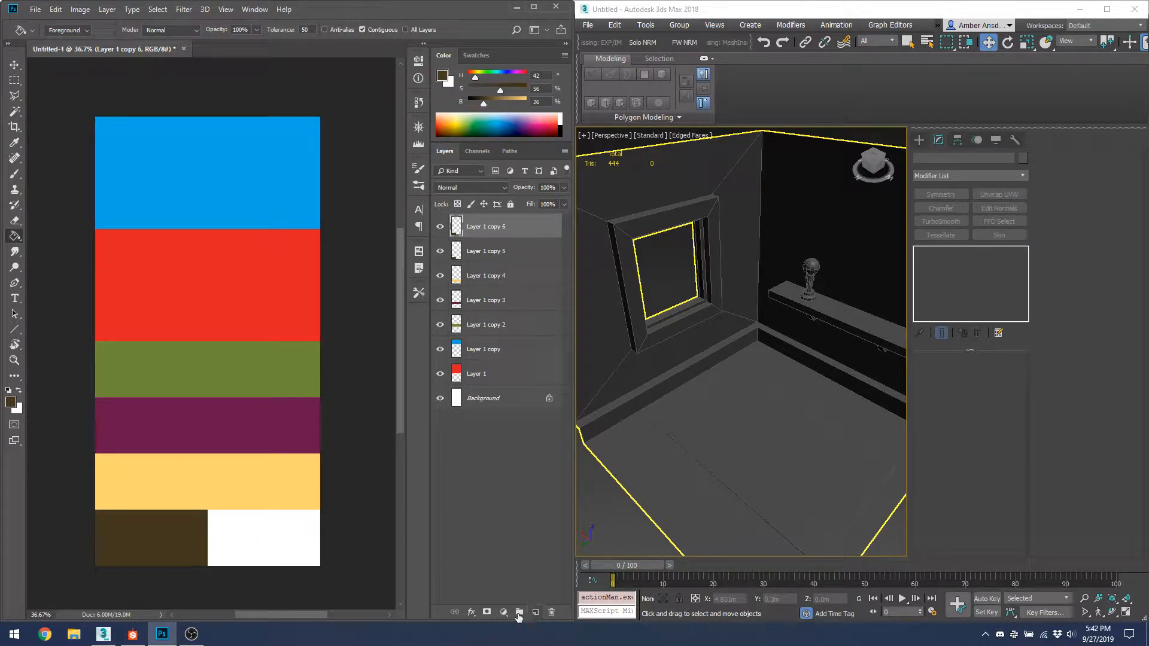
{"action": "key", "text": "ctrl+t"}
{"action": "left_click_drag", "start_coordinate": [208, 539], "coordinate": [151, 537]}
{"action": "key", "text": "Return"}
Step: Fill the half-width copy in the canvas's lower-left corner with bright pink (H 341, S 82, B 93)
{"action": "key", "text": "b"}
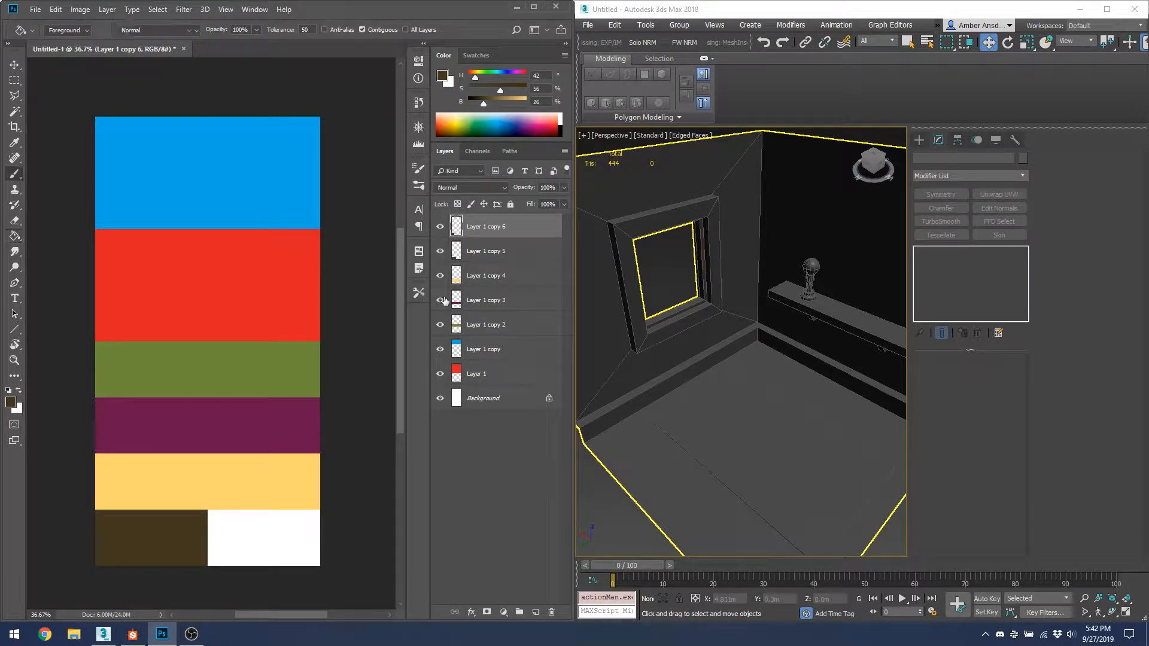
{"action": "key", "text": "g"}
{"action": "left_click", "coordinate": [520, 126]}
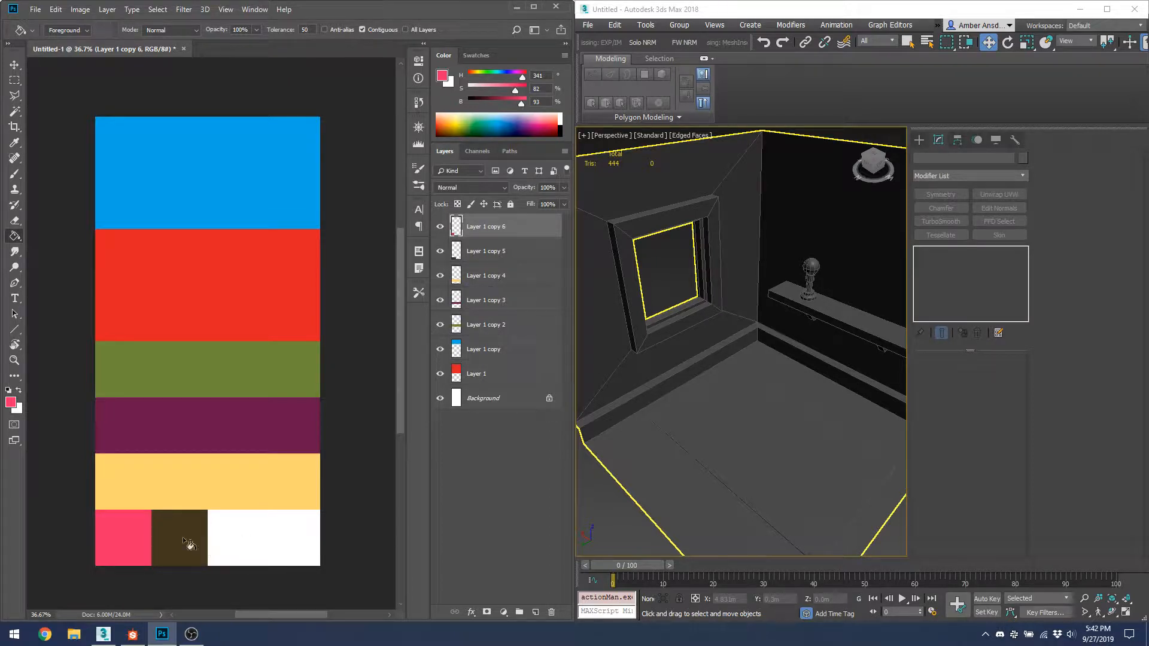
Step: Copy the pink square to the right side of the brown one and fill the copy with light pink (H 330, S 30, B 93)
{"action": "key", "text": "v"}
{"action": "left_click_drag", "start_coordinate": [137, 537], "coordinate": [246, 538], "text": "alt"}
{"action": "left_click_drag", "start_coordinate": [507, 121], "coordinate": [540, 113]}
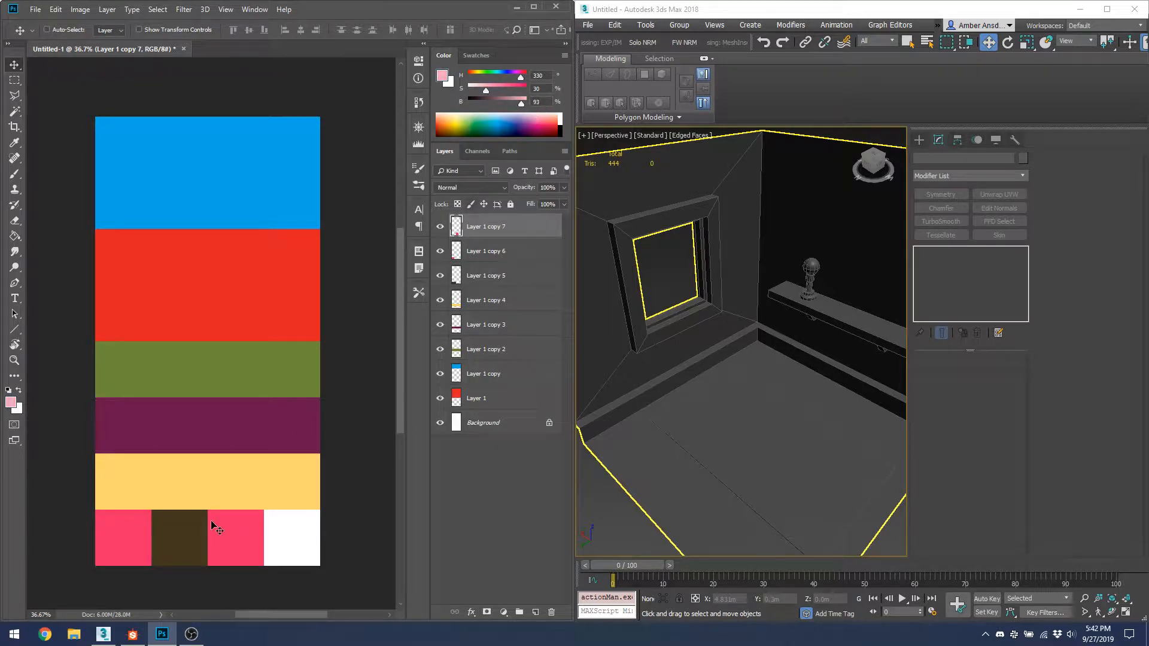
{"action": "key", "text": "g"}
{"action": "left_click", "coordinate": [237, 540]}
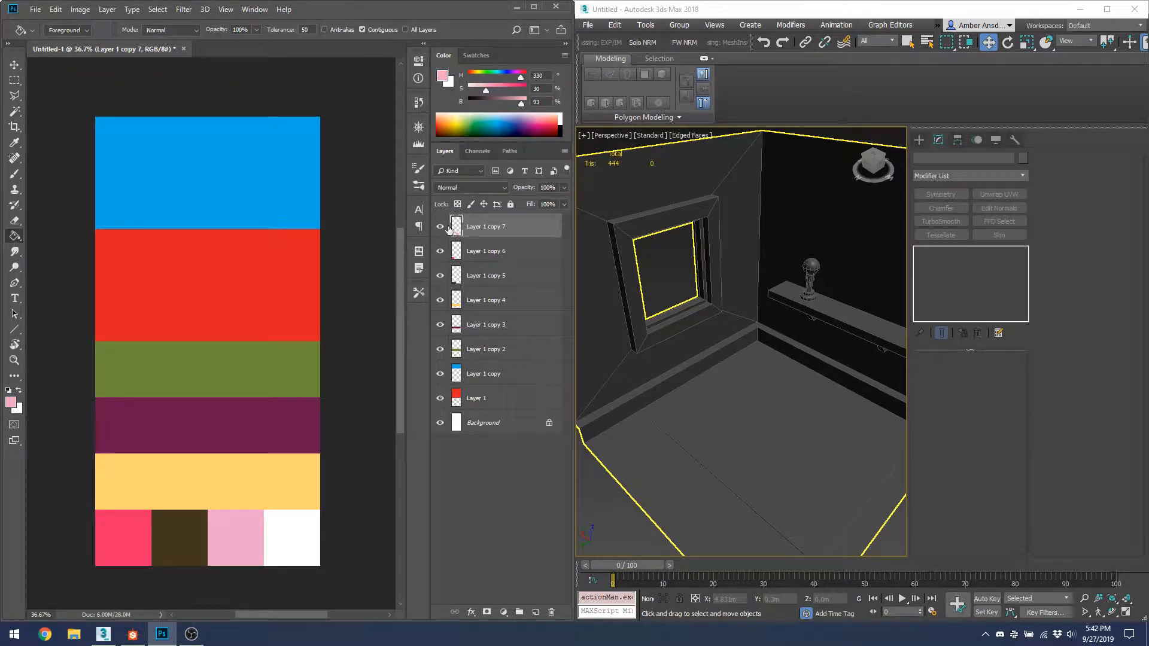
Step: Fill the Background layer with black to colour the remaining white square in the canvas's lower-right corner
{"action": "left_click", "coordinate": [498, 424]}
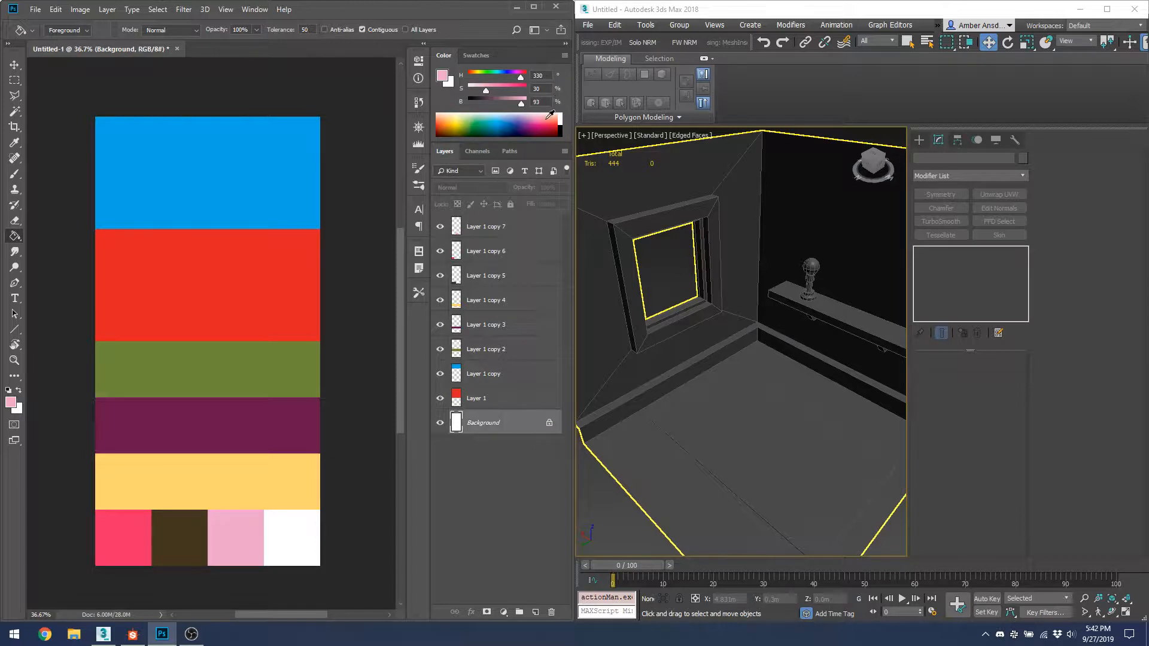
{"action": "left_click", "coordinate": [560, 133]}
{"action": "left_click", "coordinate": [298, 550]}
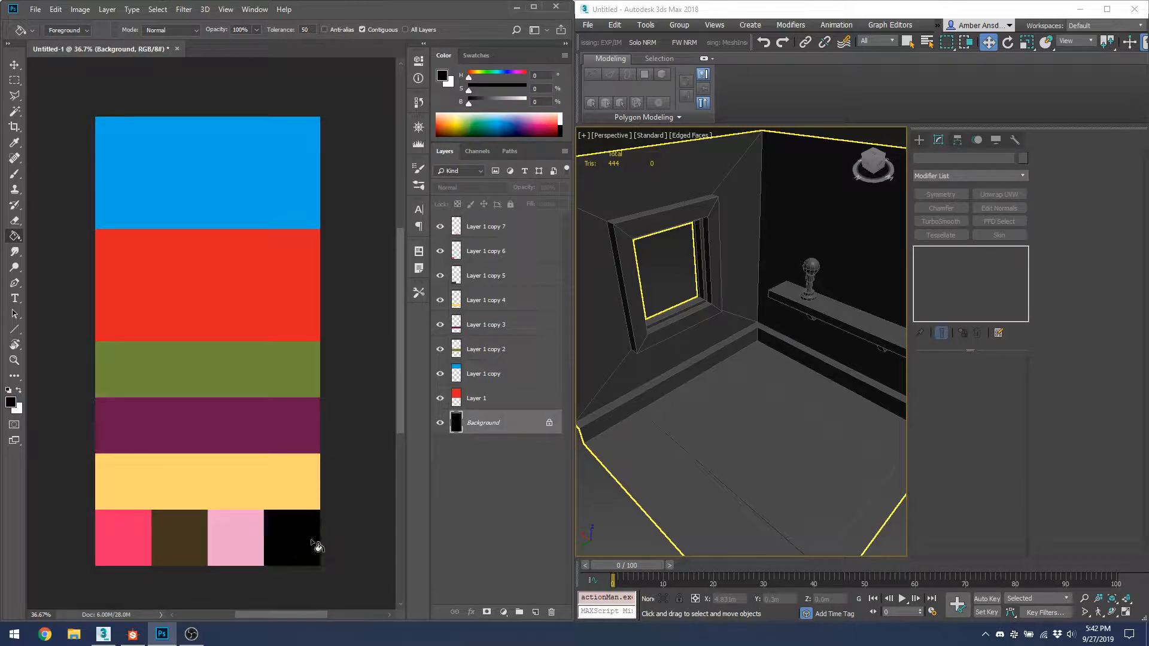
Step: Refill the brown square on layer Layer 1 copy 5 with green (H 142, S 56, B 73)
{"action": "left_click", "coordinate": [475, 327]}
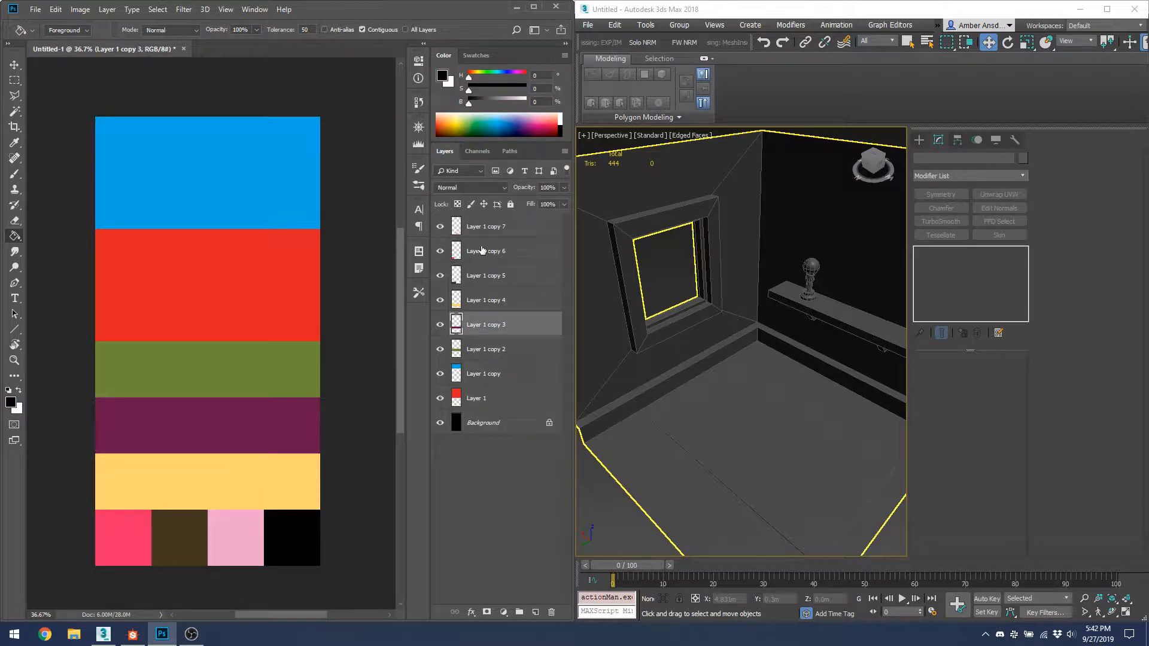
{"action": "left_click", "coordinate": [483, 235]}
{"action": "left_click", "coordinate": [483, 277]}
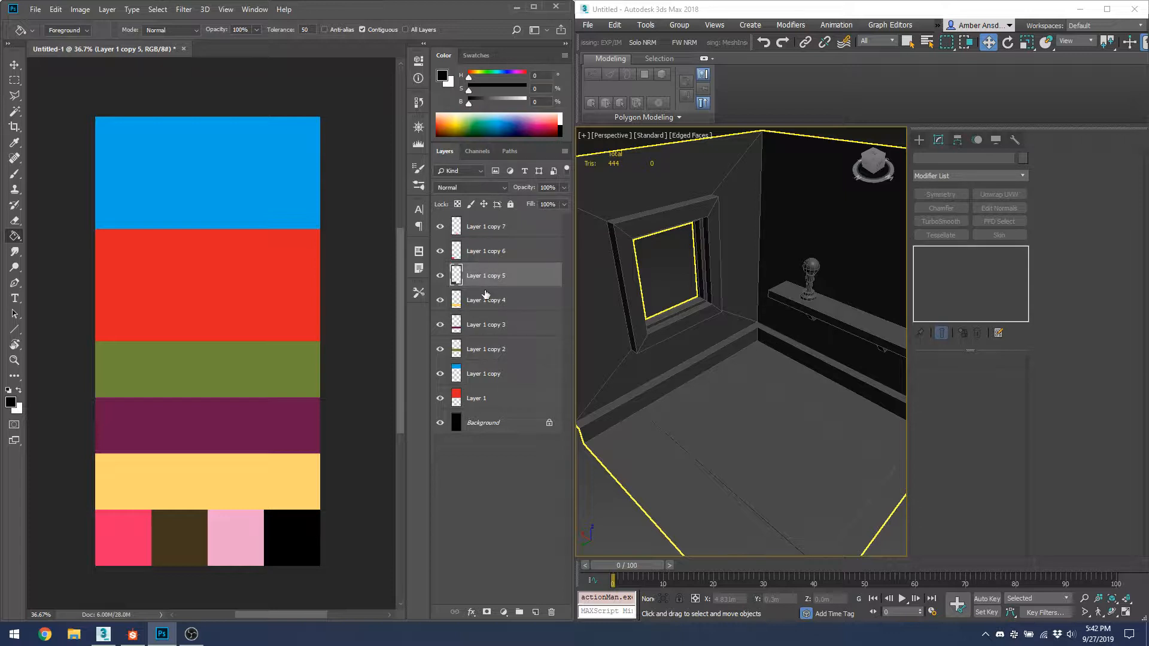
{"action": "left_click_drag", "start_coordinate": [468, 123], "coordinate": [479, 116]}
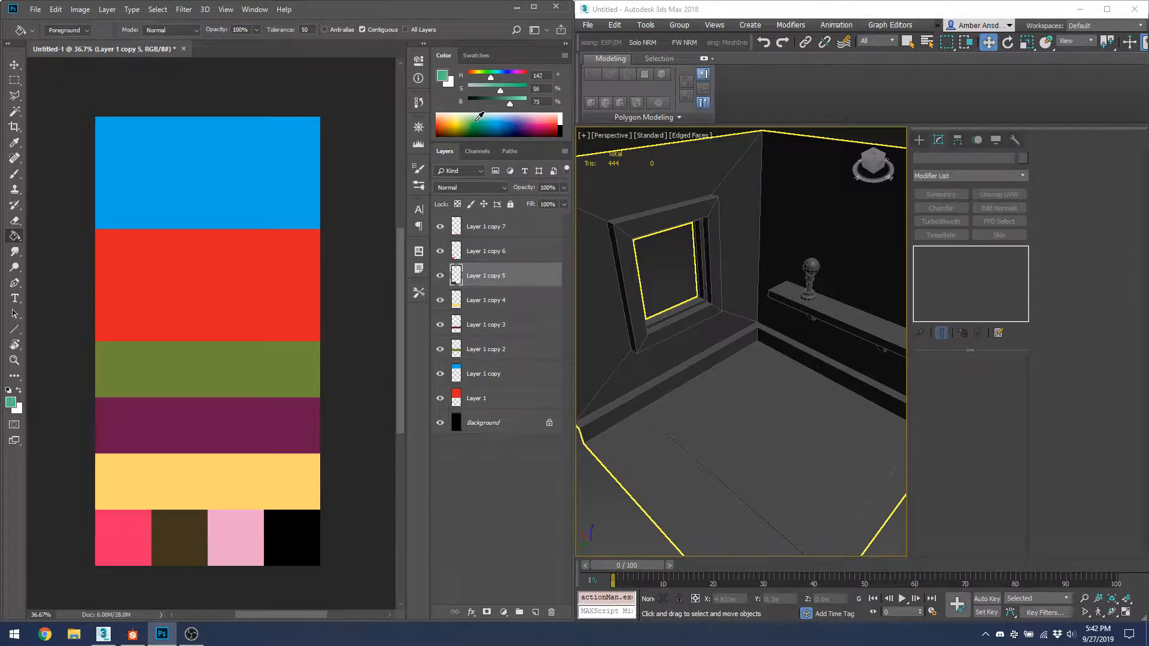
{"action": "left_click", "coordinate": [192, 557]}
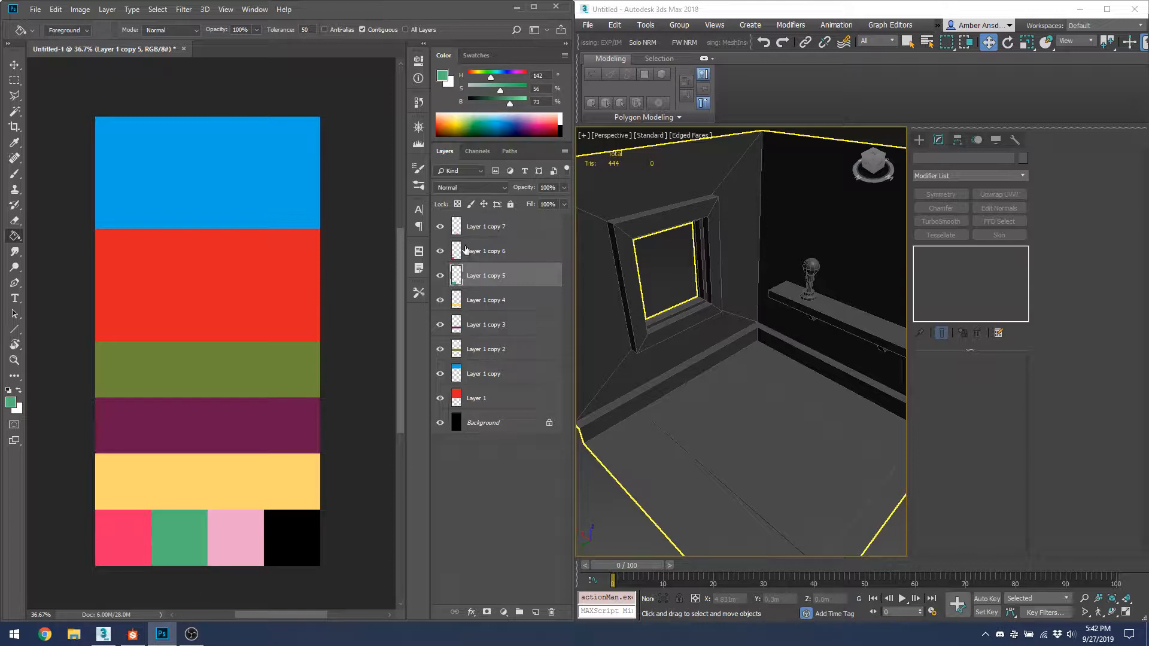
{"action": "scroll", "coordinate": [220, 521], "scroll_direction": "down", "scroll_amount": 3, "text": "alt"}
{"action": "scroll", "coordinate": [209, 509], "scroll_direction": "up", "scroll_amount": 1}
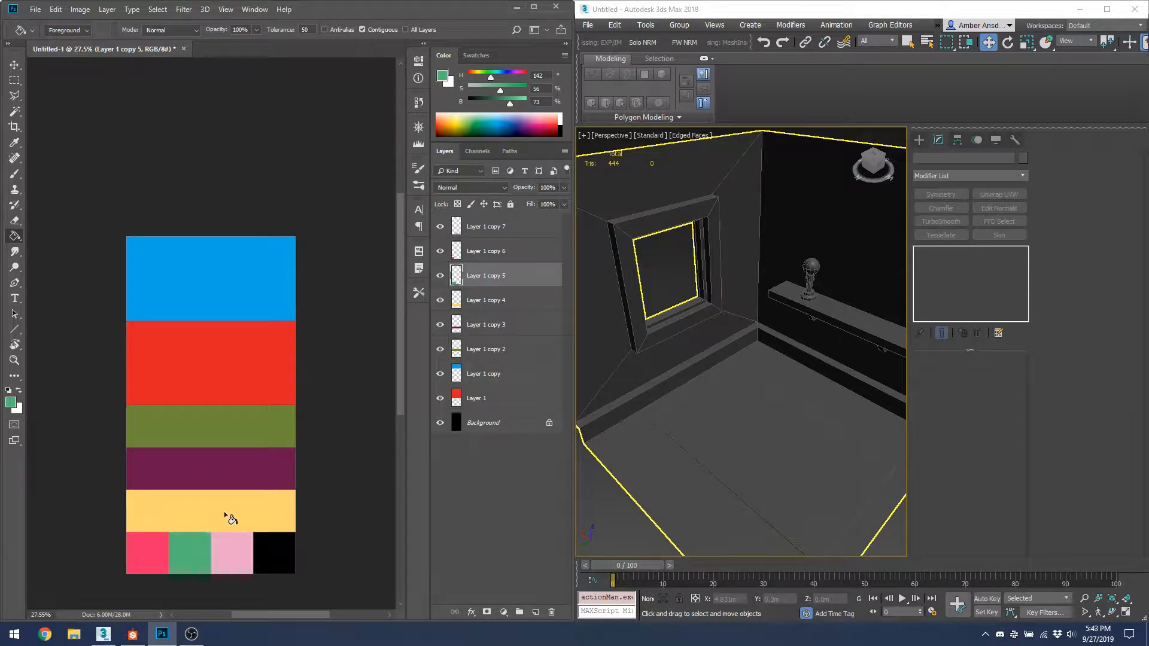
{"action": "scroll", "coordinate": [243, 521], "scroll_direction": "down", "scroll_amount": 1}
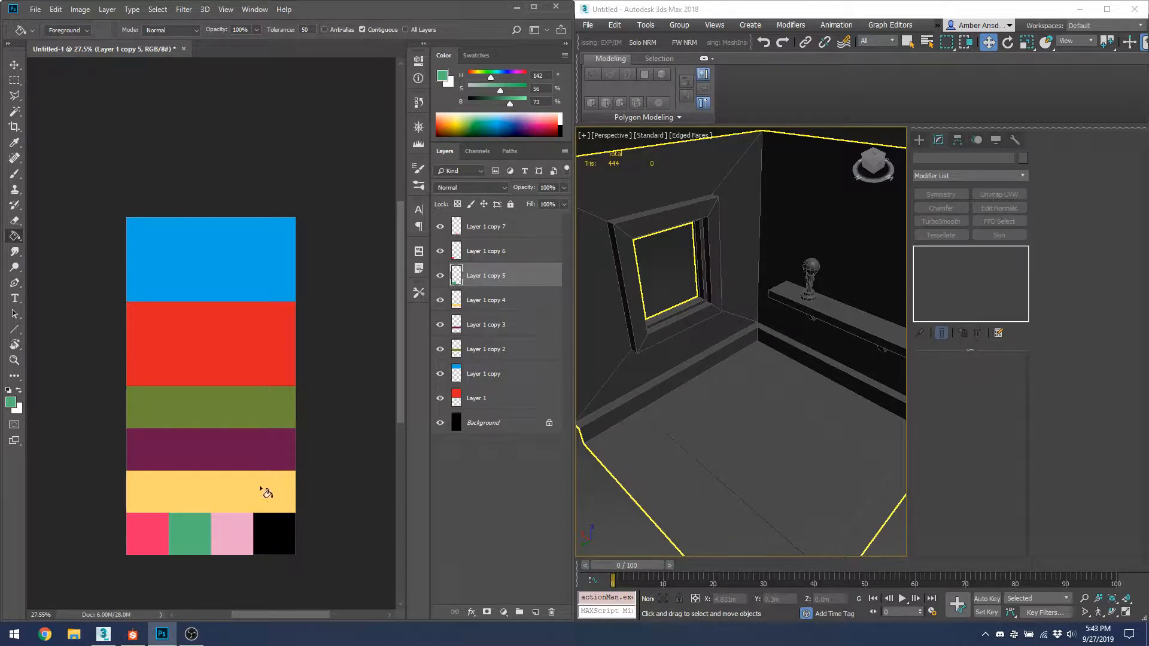
Step: Start saving the texture sheet as Colormask and create a new folder named EnvironmentDemo in the inner Dropbox folder
{"action": "left_click", "coordinate": [36, 10]}
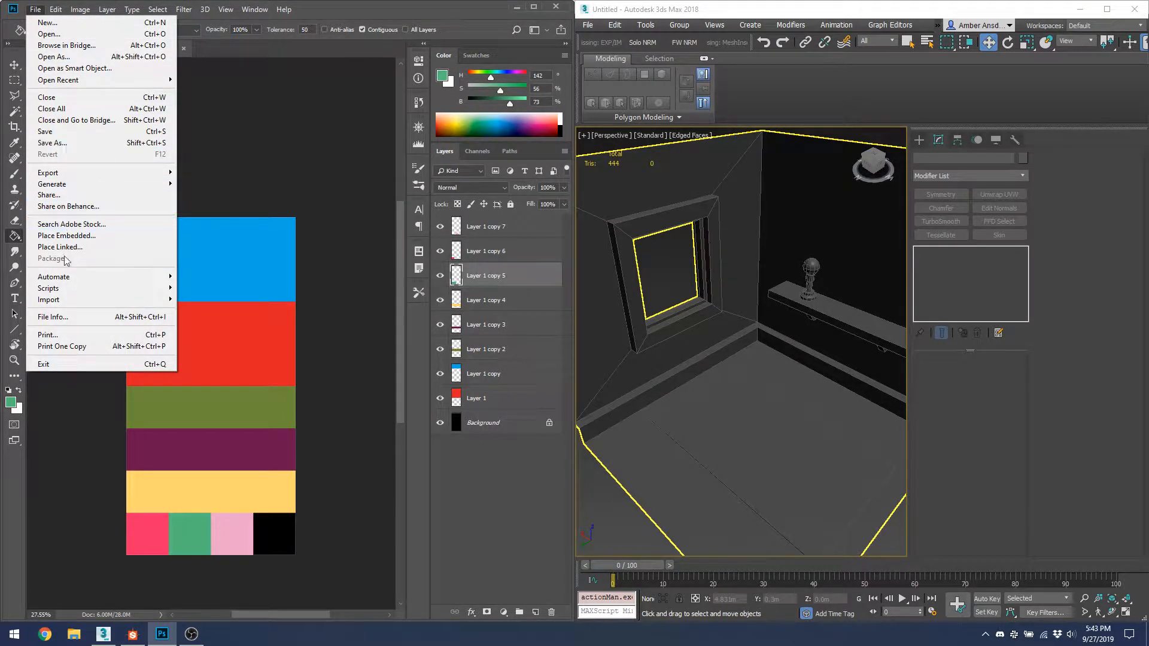
{"action": "left_click", "coordinate": [52, 142]}
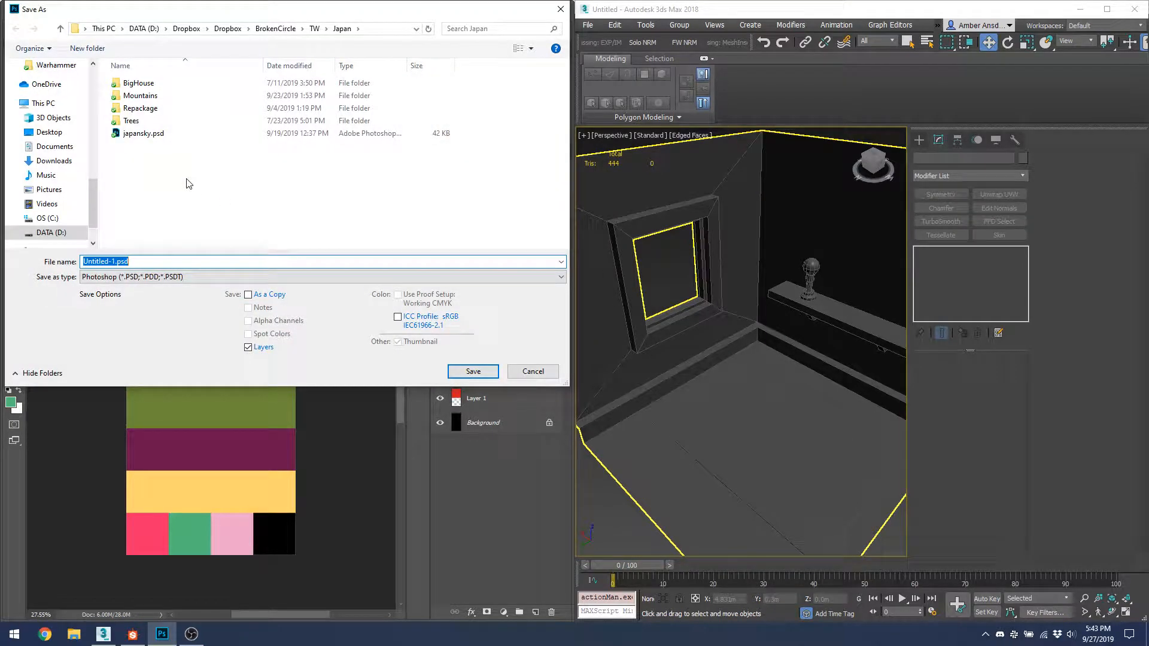
{"action": "type", "text": "Colormask"}
{"action": "left_click", "coordinate": [275, 28]}
{"action": "left_click", "coordinate": [227, 28]}
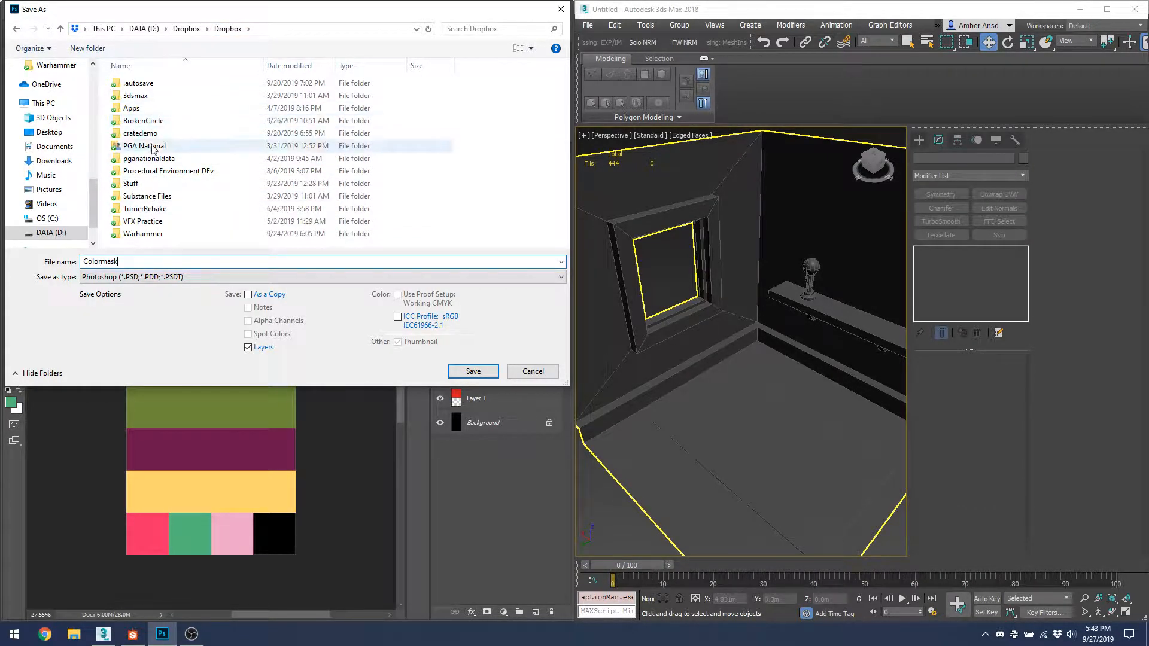
{"action": "left_click", "coordinate": [88, 48]}
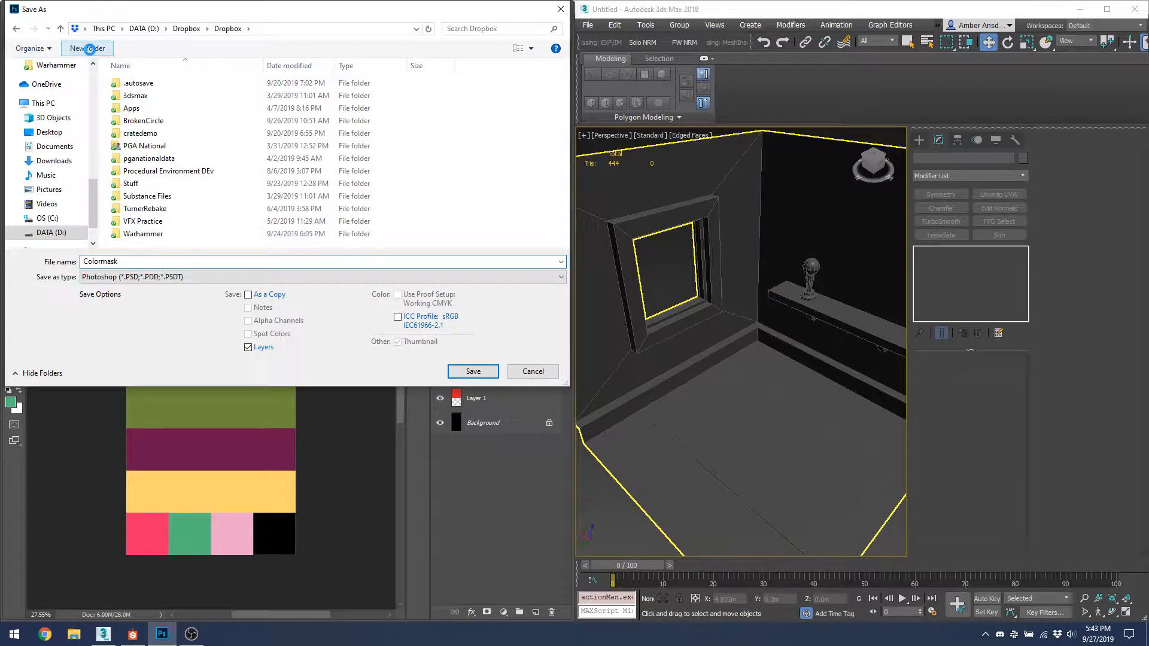
{"action": "type", "text": "Enviro"}
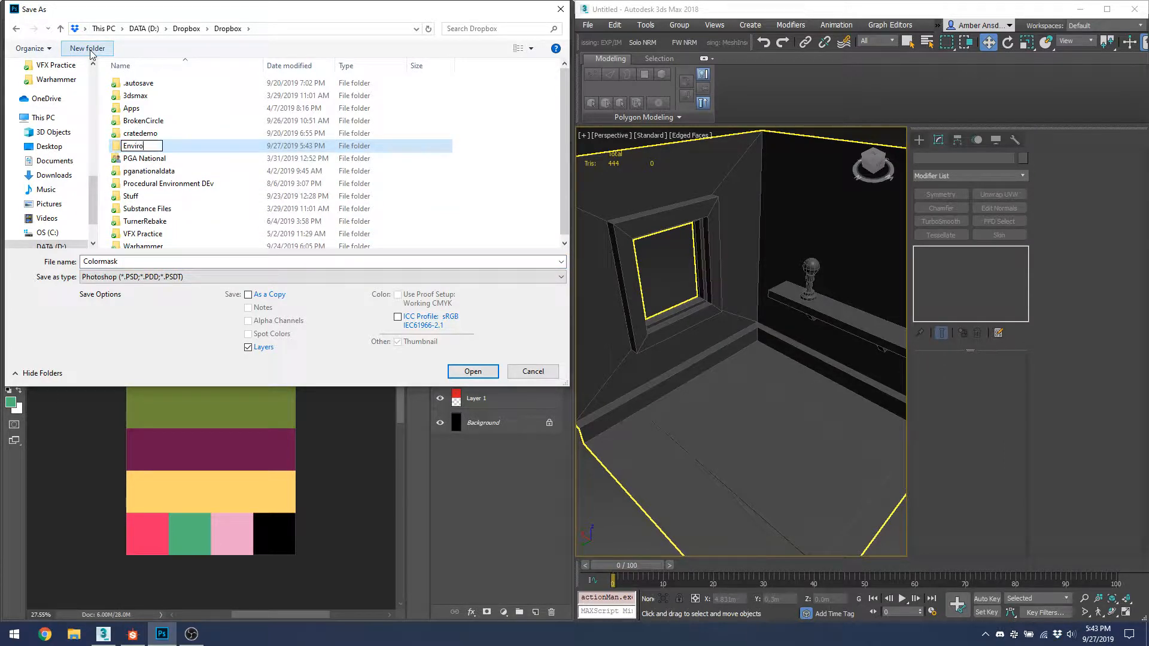
{"action": "type", "text": "nmentDemo"}
{"action": "key", "text": "Return"}
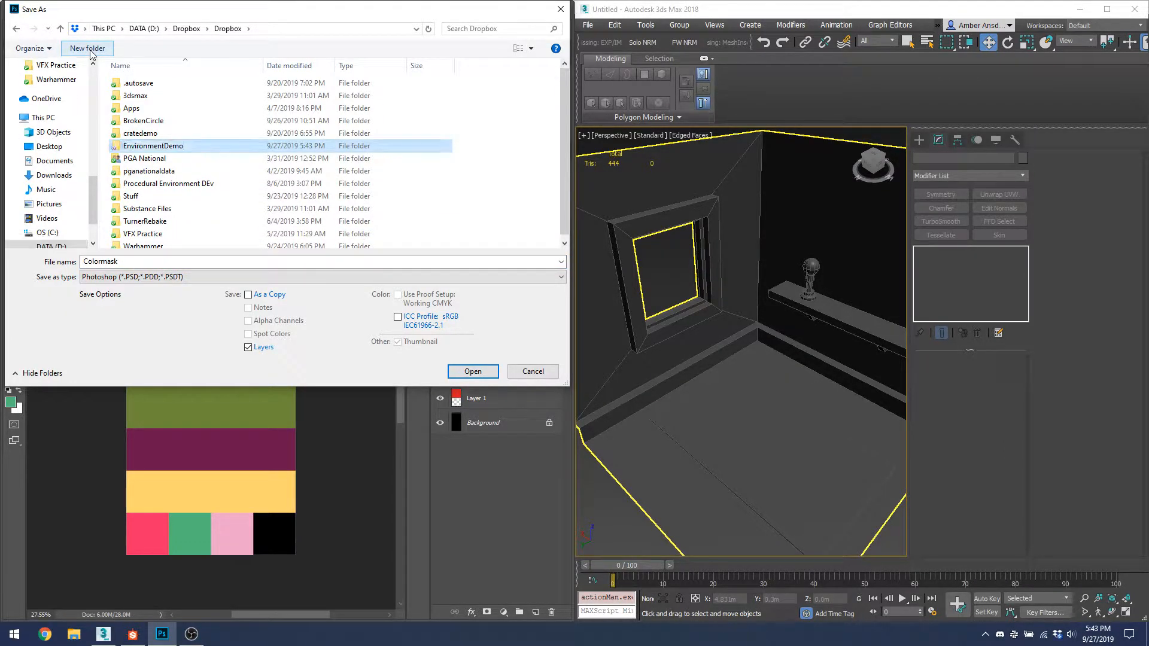
Step: Save Colormask as a PNG in the EnvironmentDemo folder with the large file size (fastest saving) option
{"action": "key", "text": "Return"}
{"action": "left_click", "coordinate": [347, 276]}
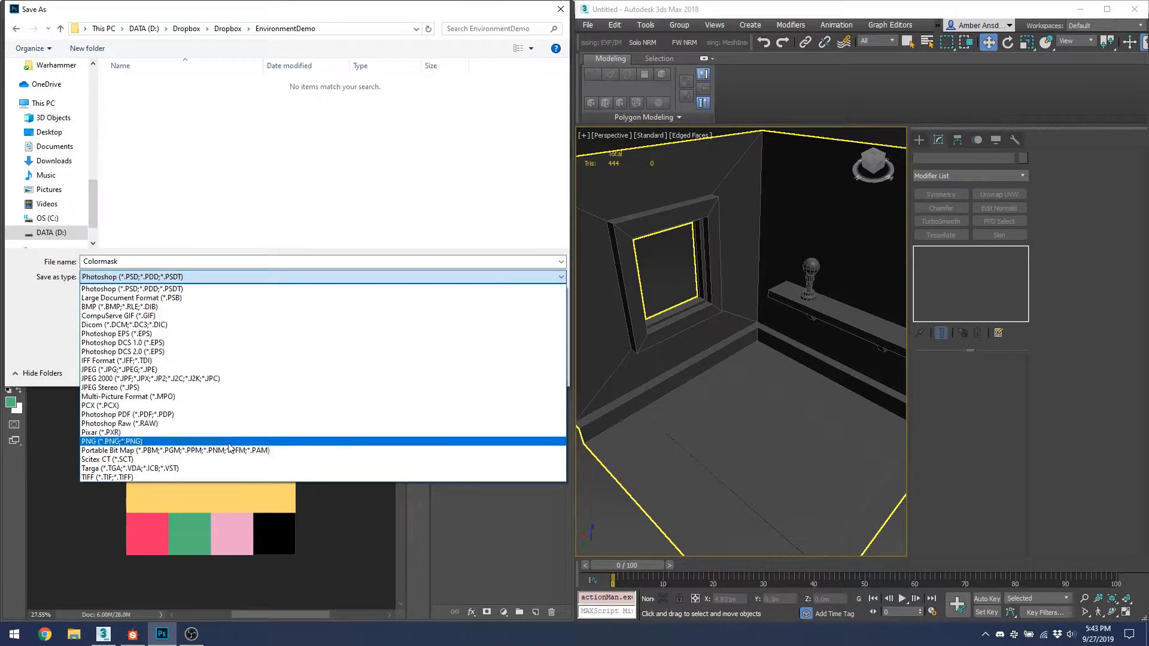
{"action": "left_click", "coordinate": [419, 444]}
{"action": "left_click", "coordinate": [458, 372]}
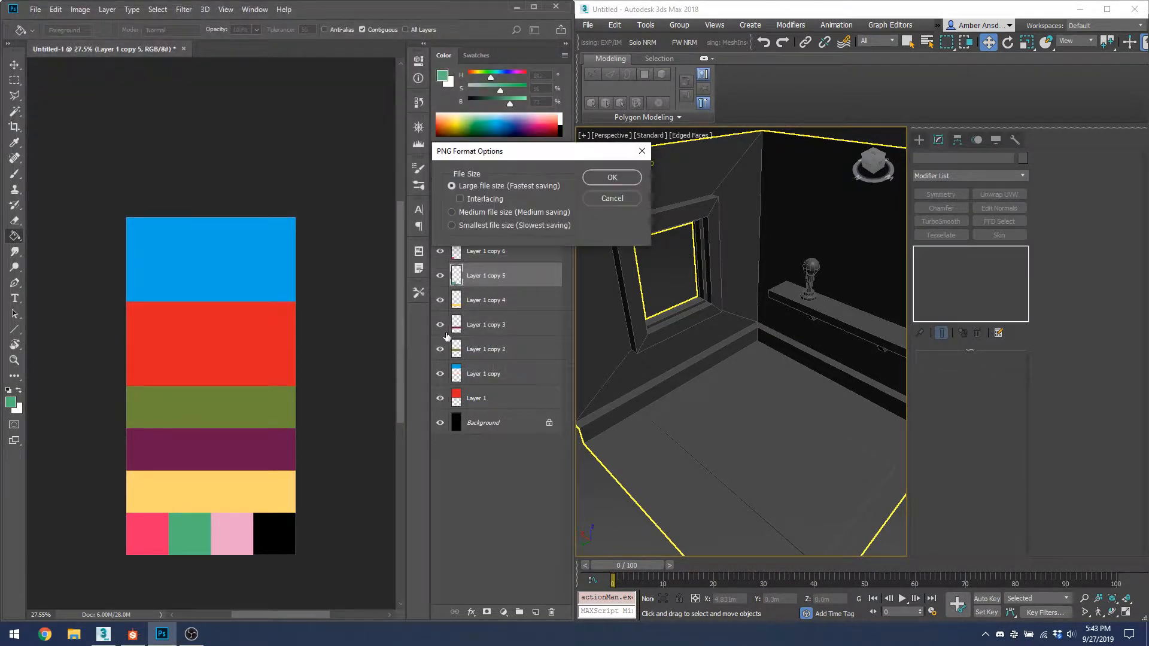
{"action": "left_click", "coordinate": [612, 178]}
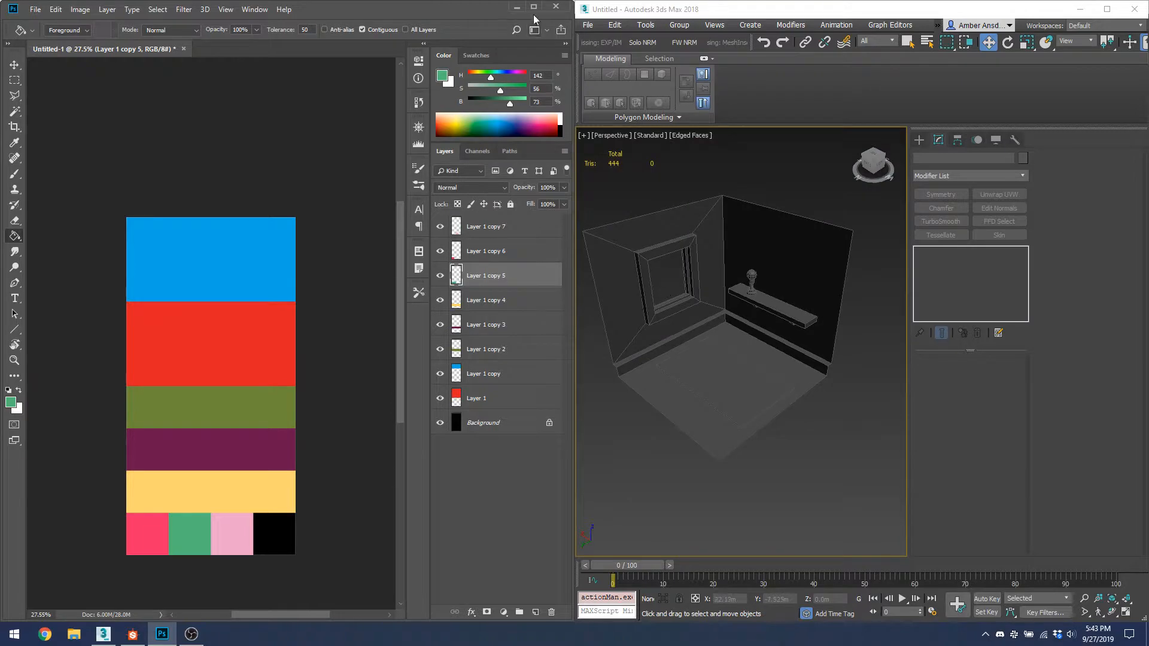
Step: Minimize Photoshop, open a File Explorer window and switch to Substance Designer
{"action": "left_click", "coordinate": [516, 7]}
{"action": "left_click", "coordinate": [67, 634]}
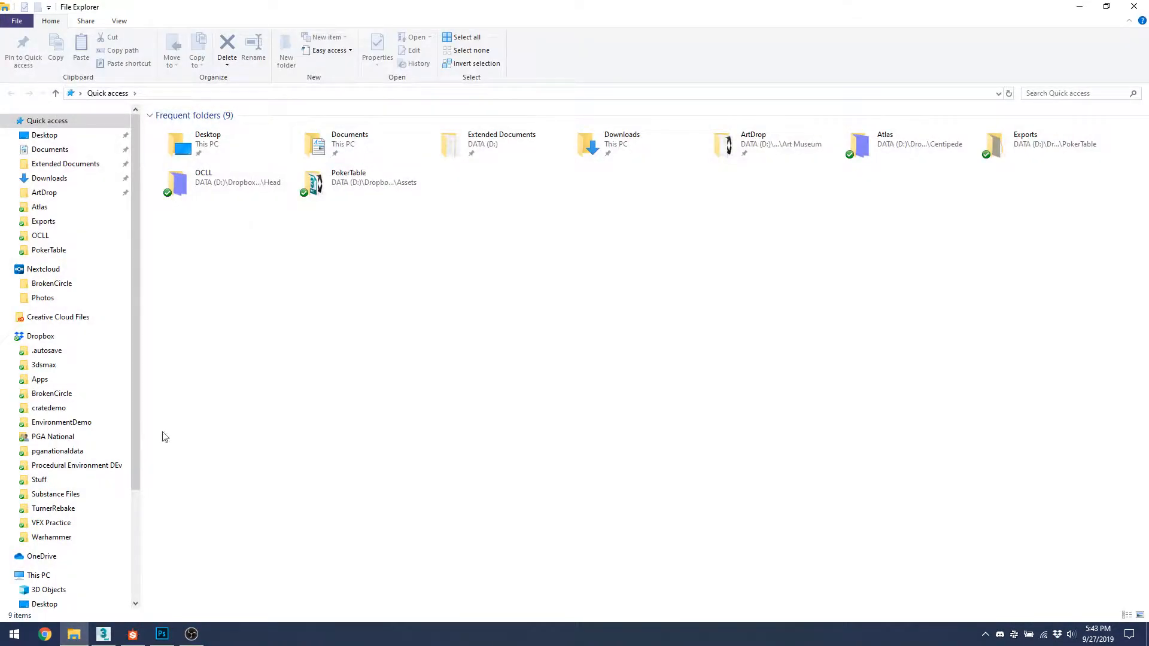
{"action": "left_click", "coordinate": [133, 634]}
Step: Create a new PBR (Metallic/Roughness) Substance graph named IMG_Environment with a width of 1024 px and a height of 2048 px
{"action": "left_click", "coordinate": [12, 20]}
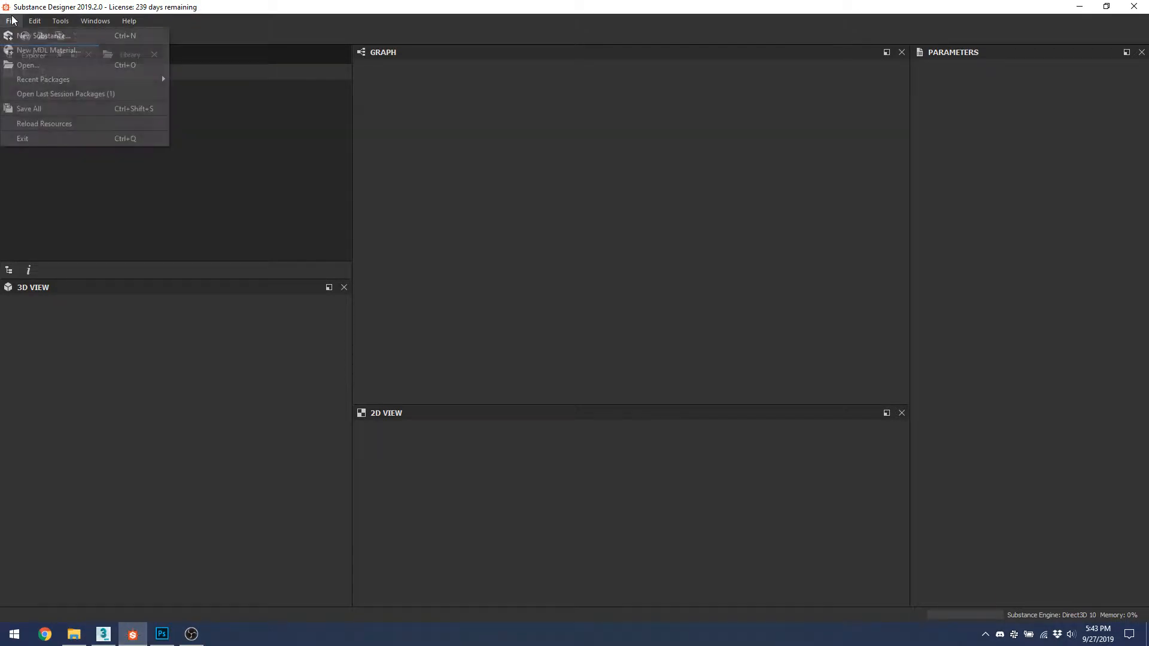
{"action": "left_click", "coordinate": [42, 35]}
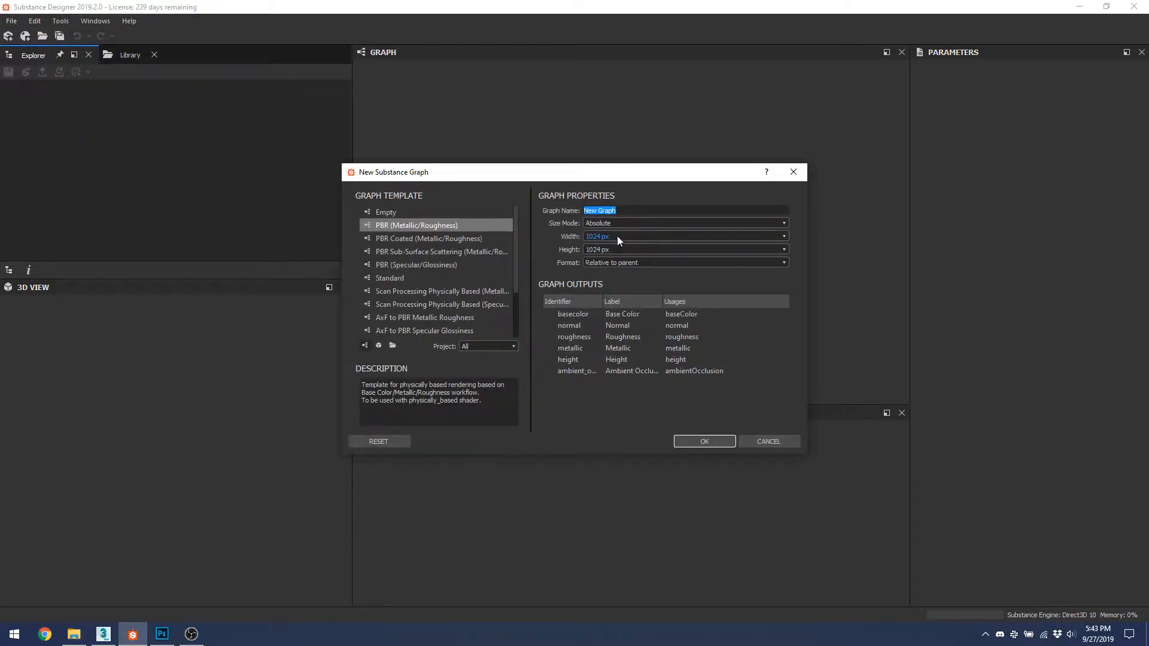
{"action": "left_click", "coordinate": [623, 249]}
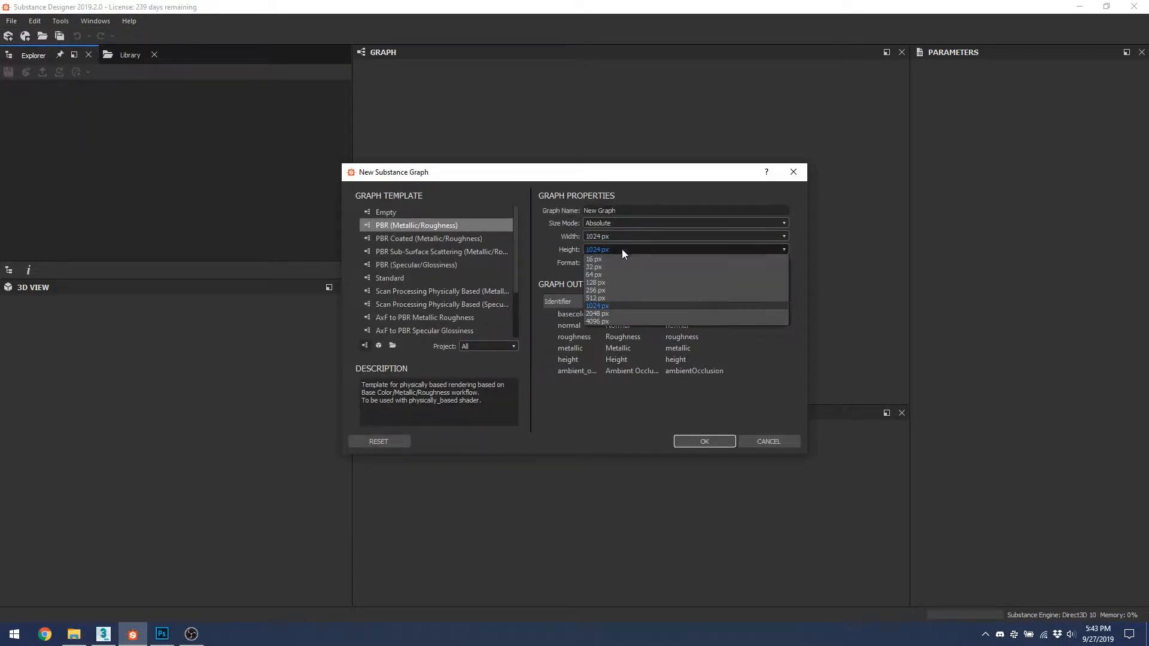
{"action": "left_click", "coordinate": [620, 314]}
{"action": "double_click", "coordinate": [626, 210]}
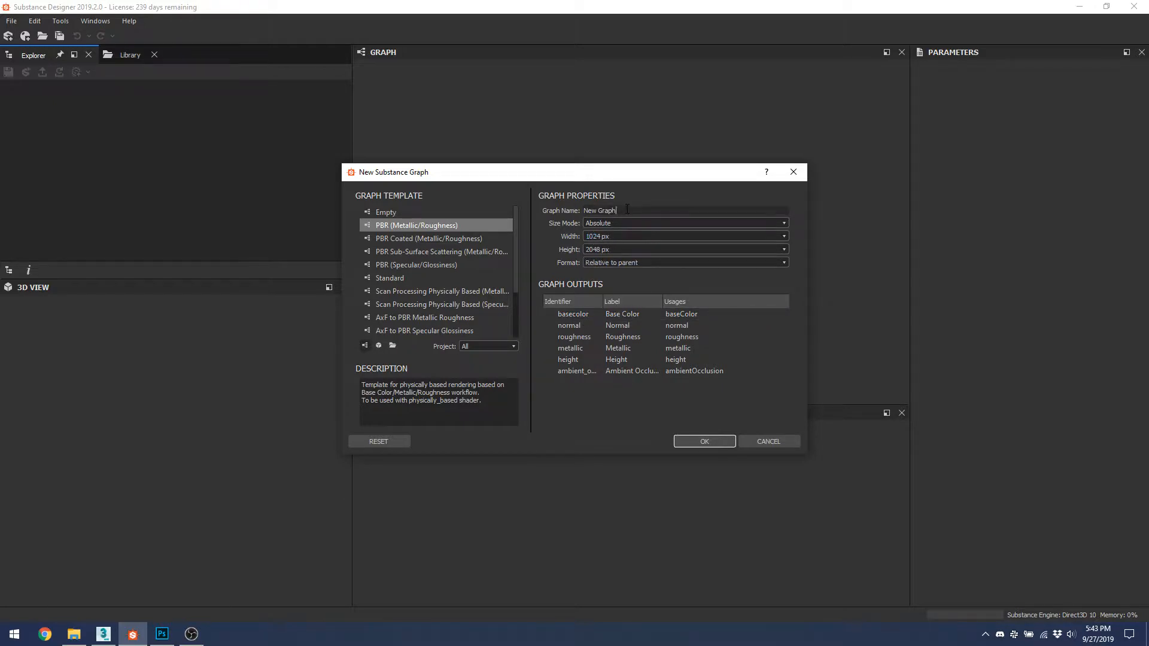
{"action": "key", "text": "BackSpace"}
{"action": "key", "text": "BackSpace"}
{"action": "key", "text": "BackSpace"}
{"action": "key", "text": "BackSpace"}
{"action": "key", "text": "BackSpace"}
{"action": "left_click", "coordinate": [707, 444]}
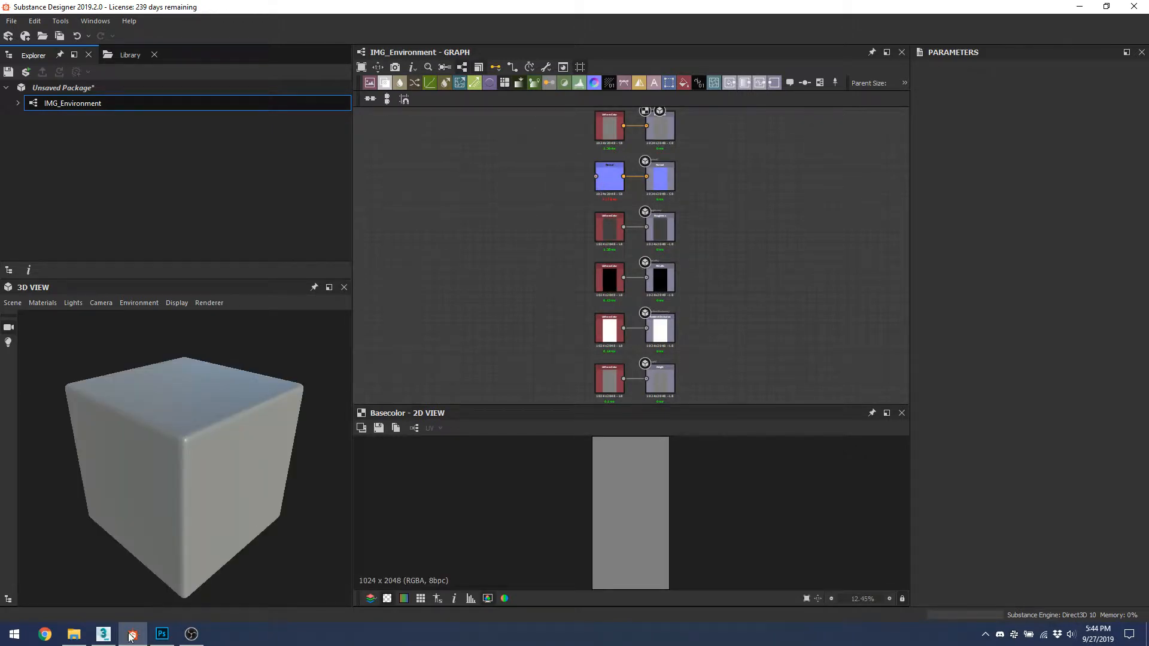
Step: Switch to File Explorer, open the EnvironmentDemo folder in Dropbox and move its window so the Substance Designer graph is accessible
{"action": "left_click", "coordinate": [73, 634]}
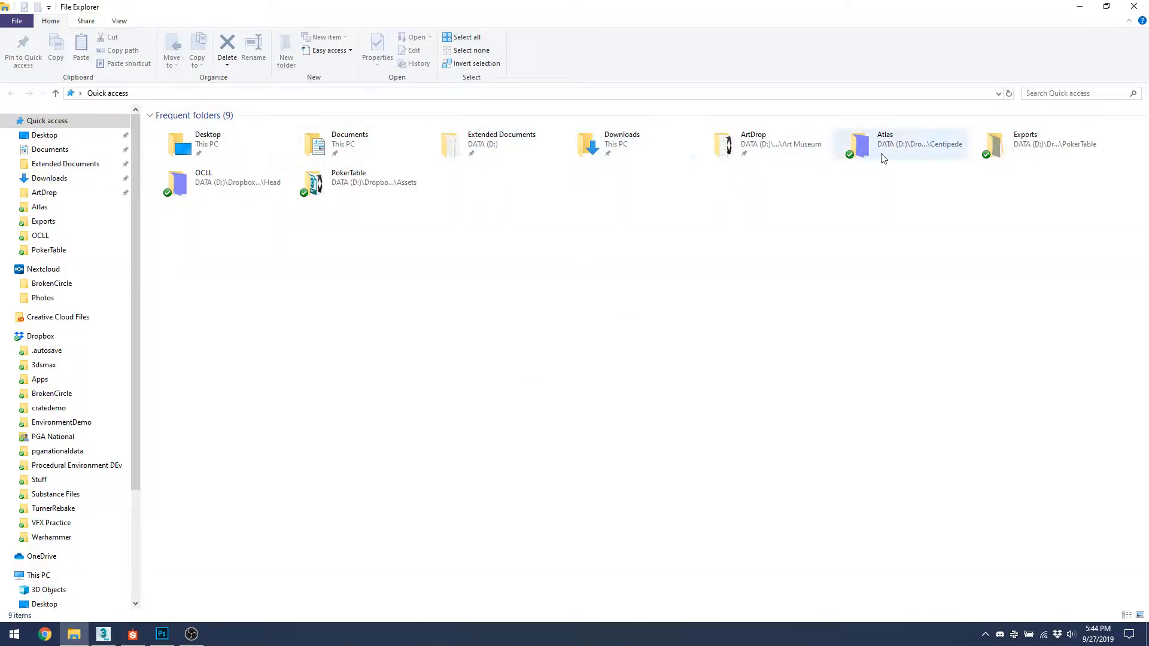
{"action": "double_click", "coordinate": [466, 146]}
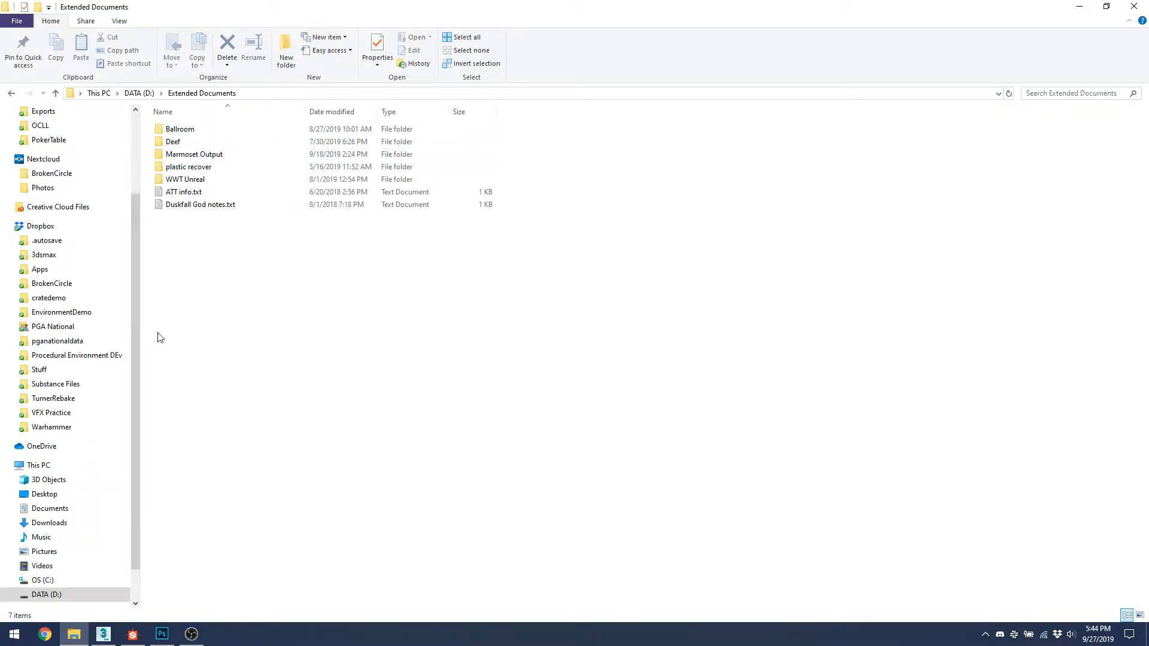
{"action": "left_click", "coordinate": [39, 226]}
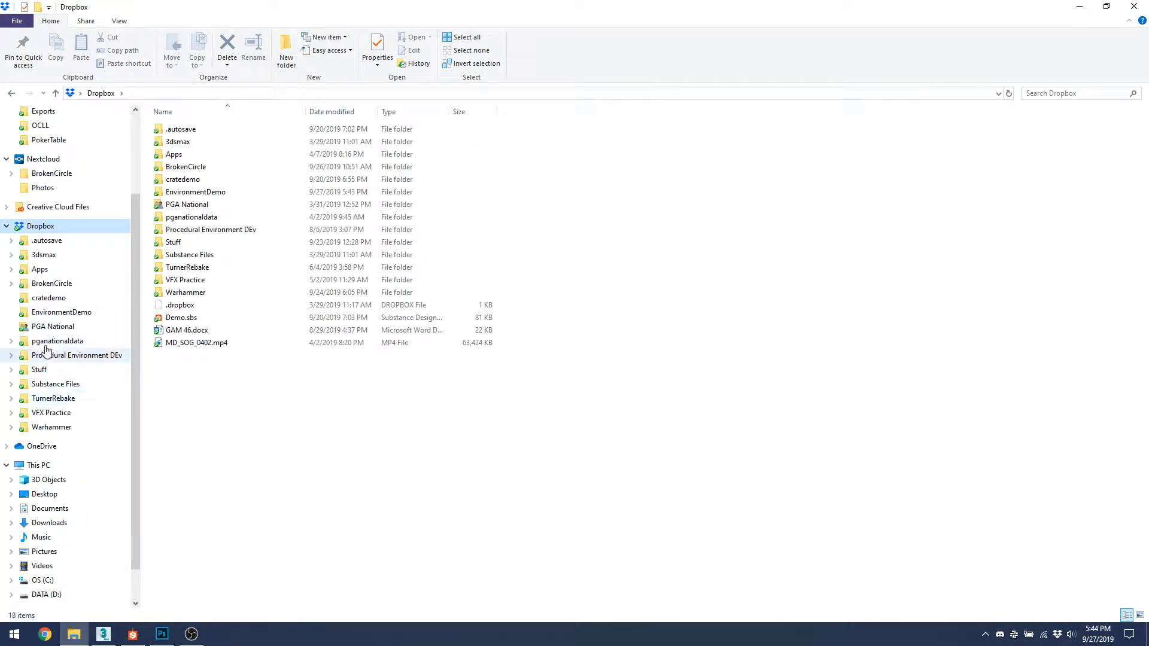
{"action": "left_click", "coordinate": [43, 316]}
{"action": "left_click_drag", "start_coordinate": [512, 7], "coordinate": [926, 114]}
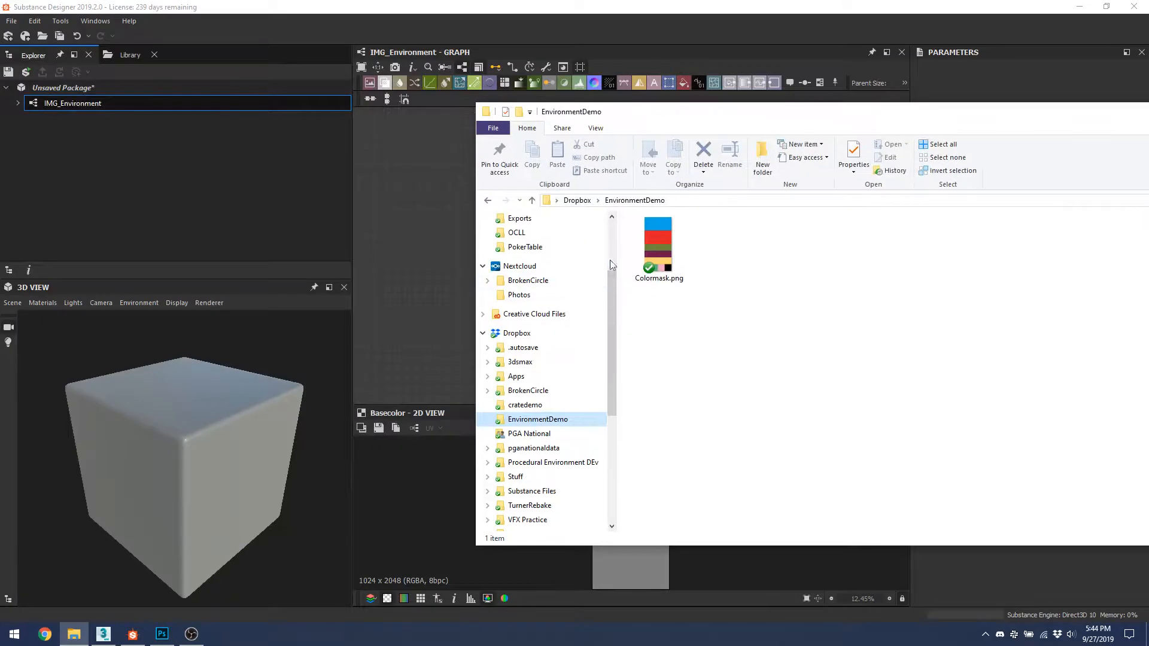
Step: Link Colormask.png into the IMG_Environment graph as a bitmap node and place it well to the left of the output nodes
{"action": "left_click_drag", "start_coordinate": [644, 245], "coordinate": [426, 229]}
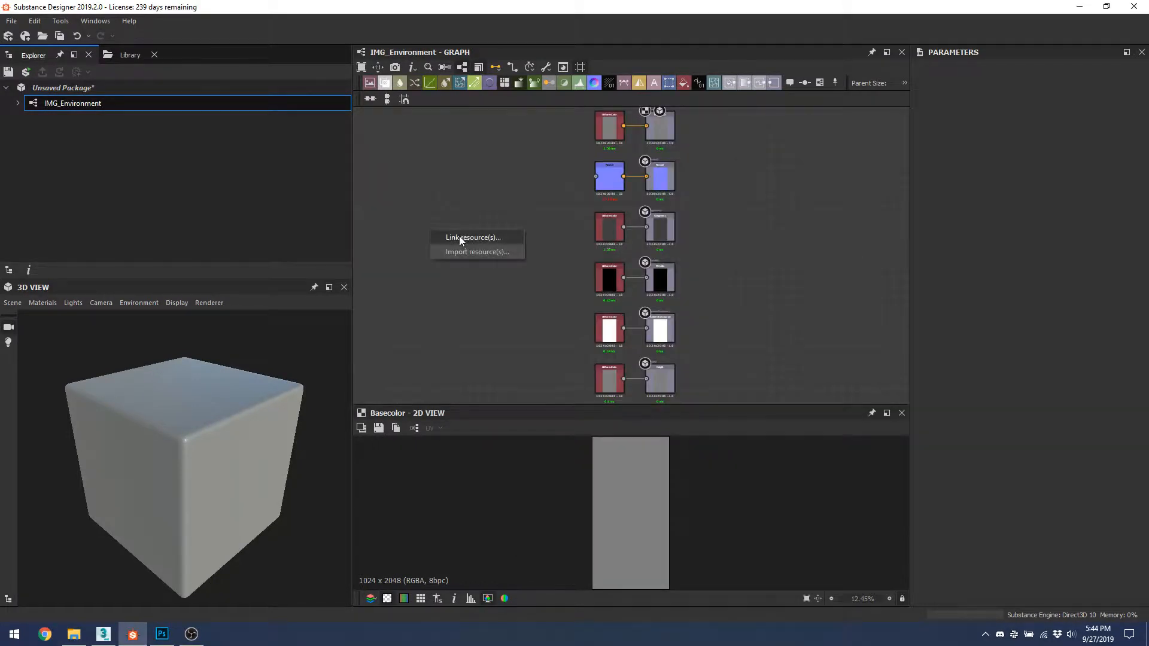
{"action": "left_click", "coordinate": [458, 239]}
{"action": "scroll", "coordinate": [431, 240], "scroll_direction": "up", "scroll_amount": 6}
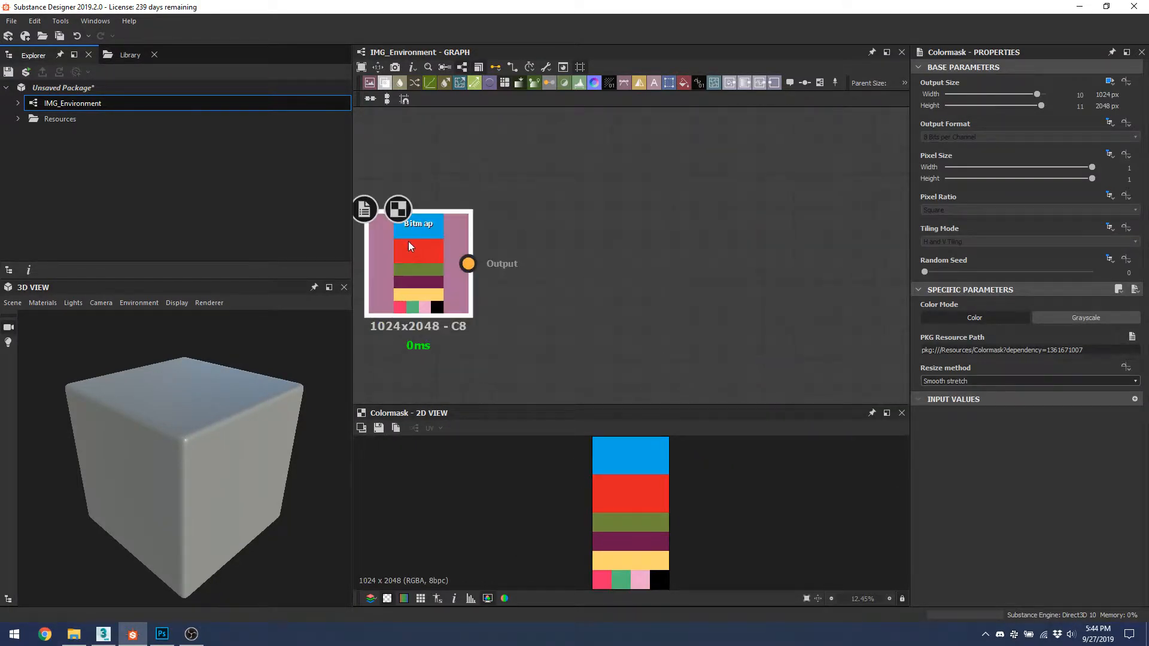
{"action": "scroll", "coordinate": [479, 245], "scroll_direction": "down", "scroll_amount": 5}
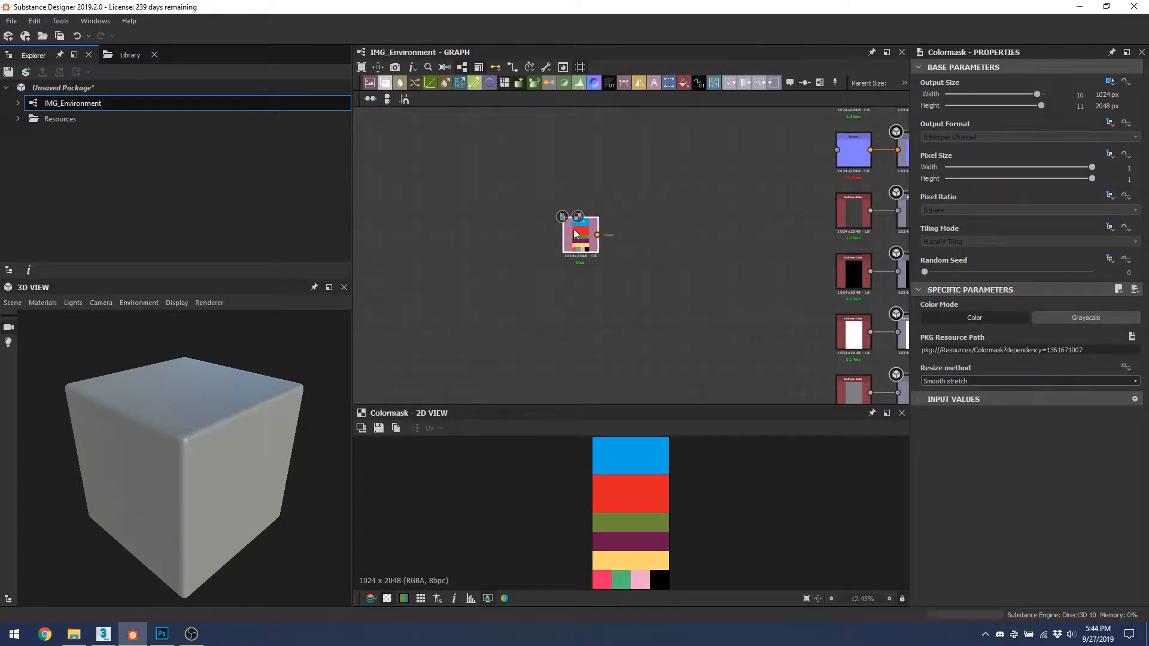
{"action": "left_click_drag", "start_coordinate": [635, 212], "coordinate": [477, 314]}
Step: Add a Multi-Material Blend node to the graph between the Colormask bitmap and the output nodes
{"action": "key", "text": "space"}
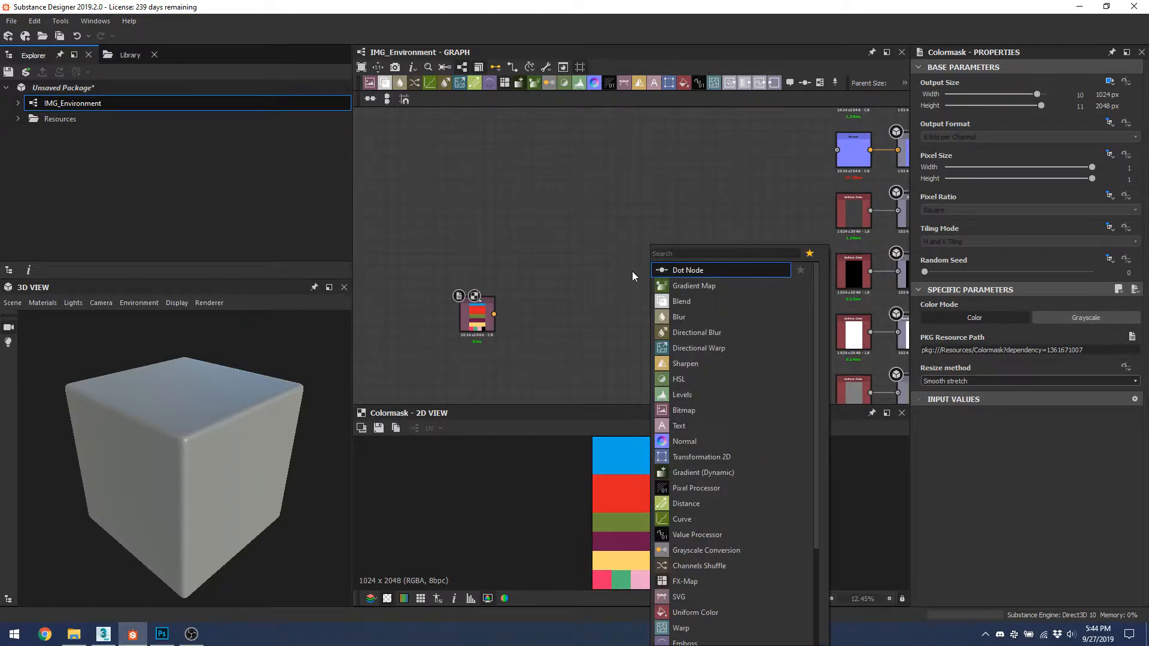
{"action": "type", "text": "multi"}
{"action": "key", "text": "Down"}
{"action": "key", "text": "Down"}
{"action": "key", "text": "Down"}
{"action": "key", "text": "Down"}
{"action": "key", "text": "Down"}
{"action": "key", "text": "Down"}
{"action": "key", "text": "Down"}
{"action": "key", "text": "Down"}
{"action": "key", "text": "Down"}
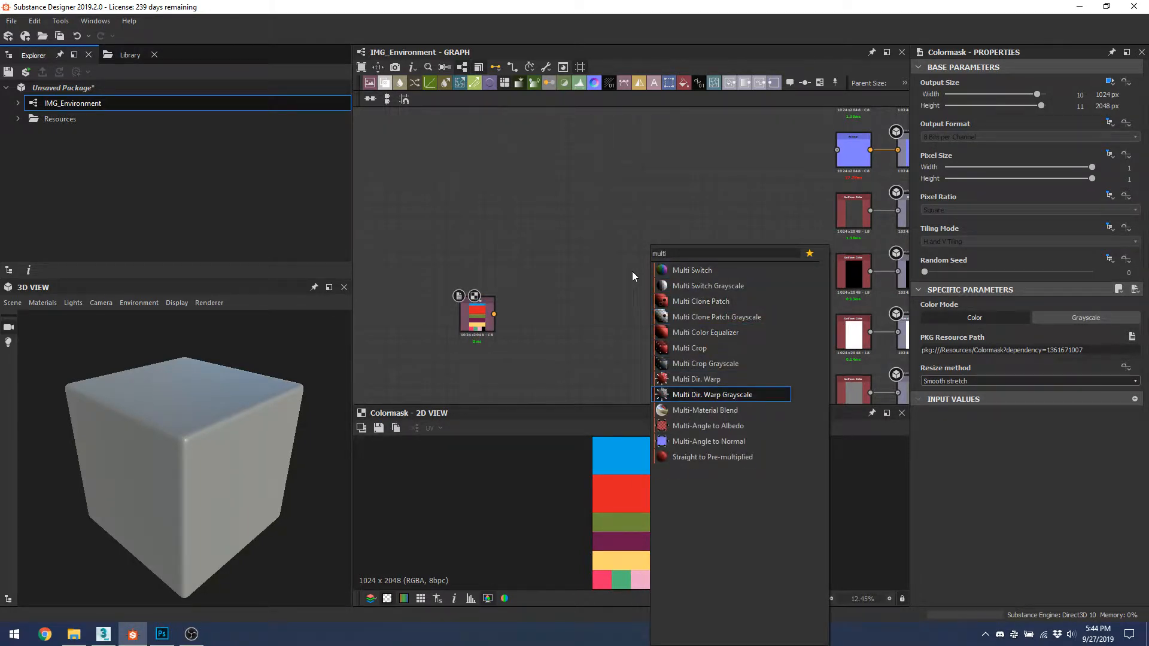
{"action": "key", "text": "Return"}
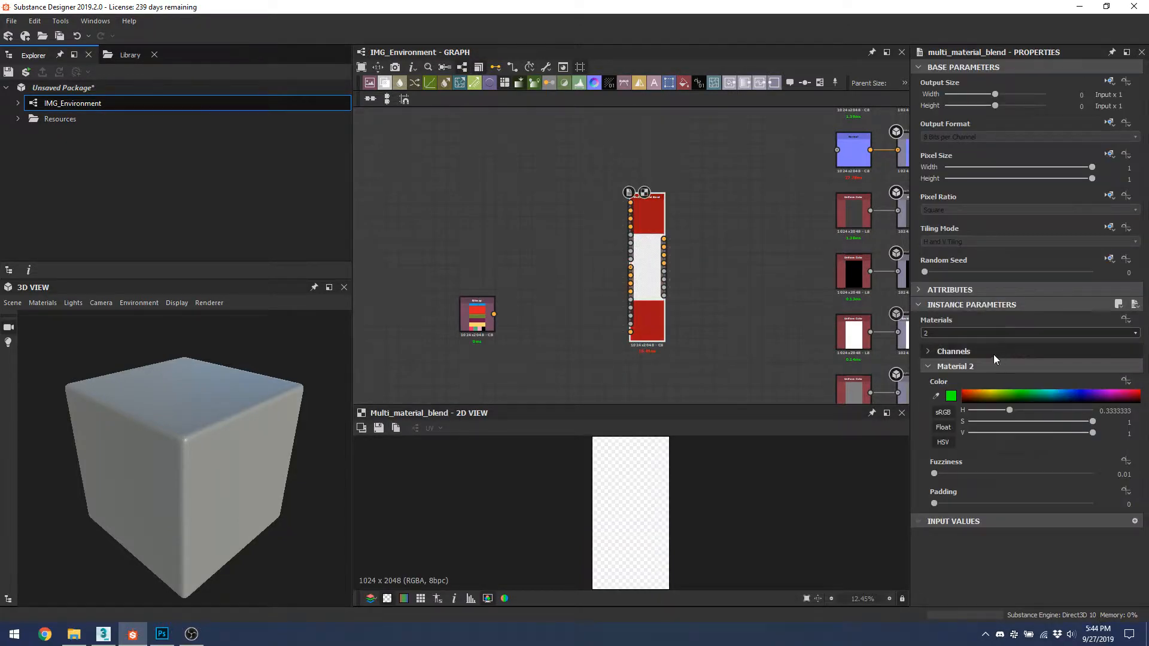
Step: Turn off the Diffuse, Specular, Glossiness and Height channels of the Multi-Material Blend node
{"action": "left_click", "coordinate": [962, 366]}
{"action": "left_click", "coordinate": [1019, 386]}
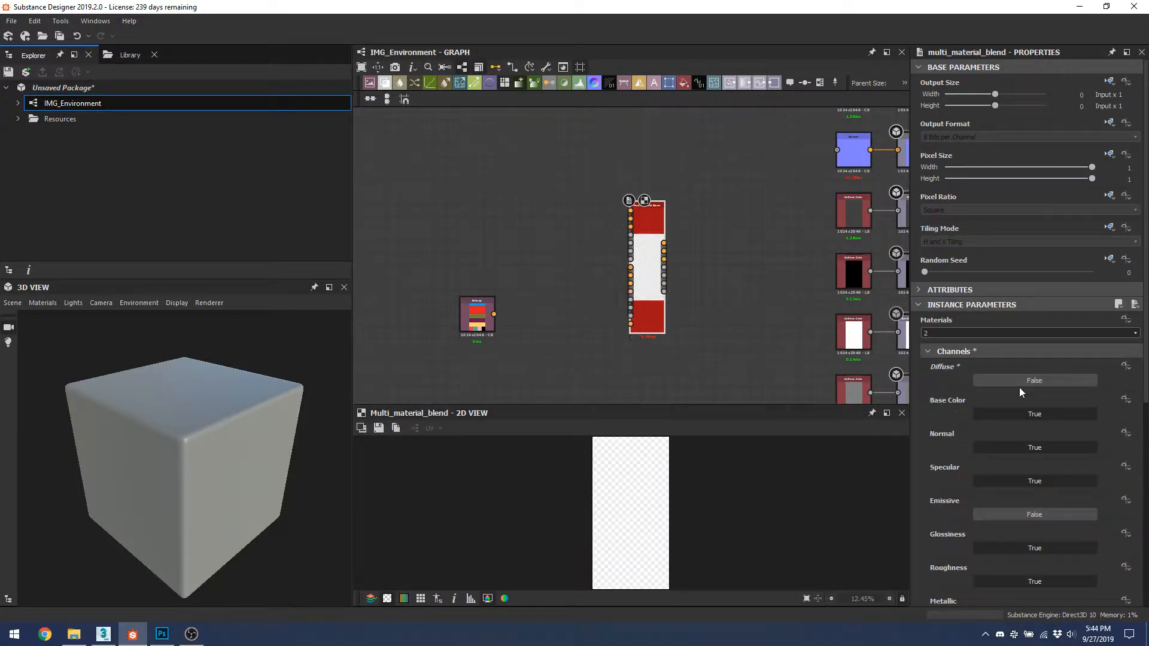
{"action": "scroll", "coordinate": [1010, 458], "scroll_direction": "down", "scroll_amount": 1}
{"action": "left_click", "coordinate": [1017, 444]}
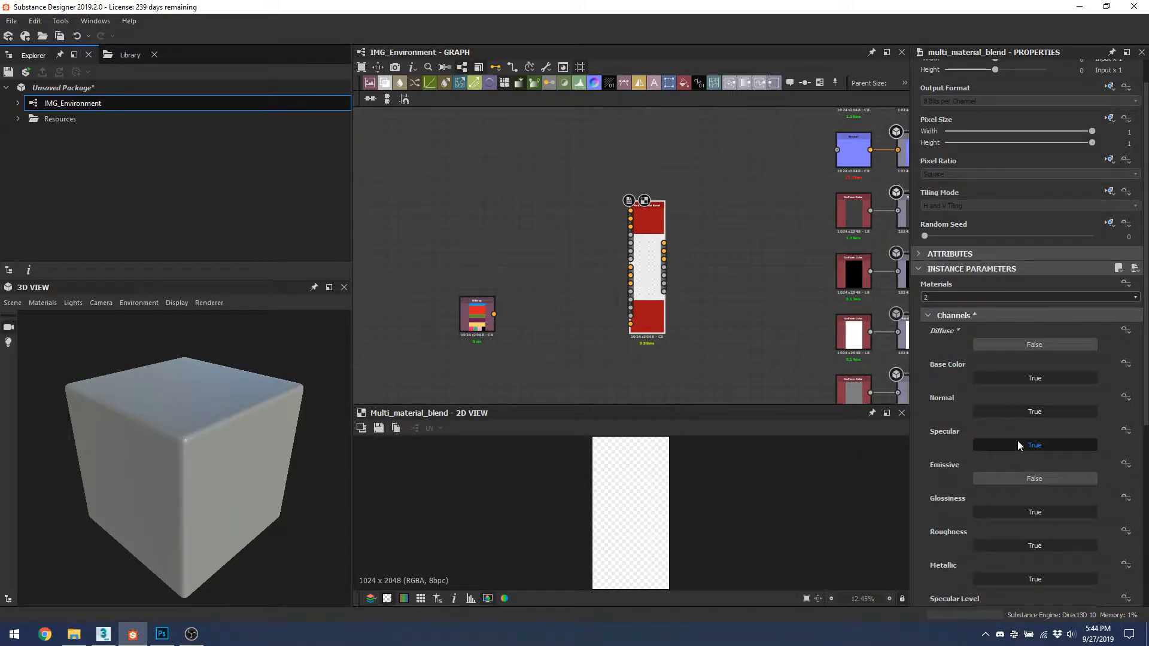
{"action": "scroll", "coordinate": [1012, 419], "scroll_direction": "down", "scroll_amount": 2}
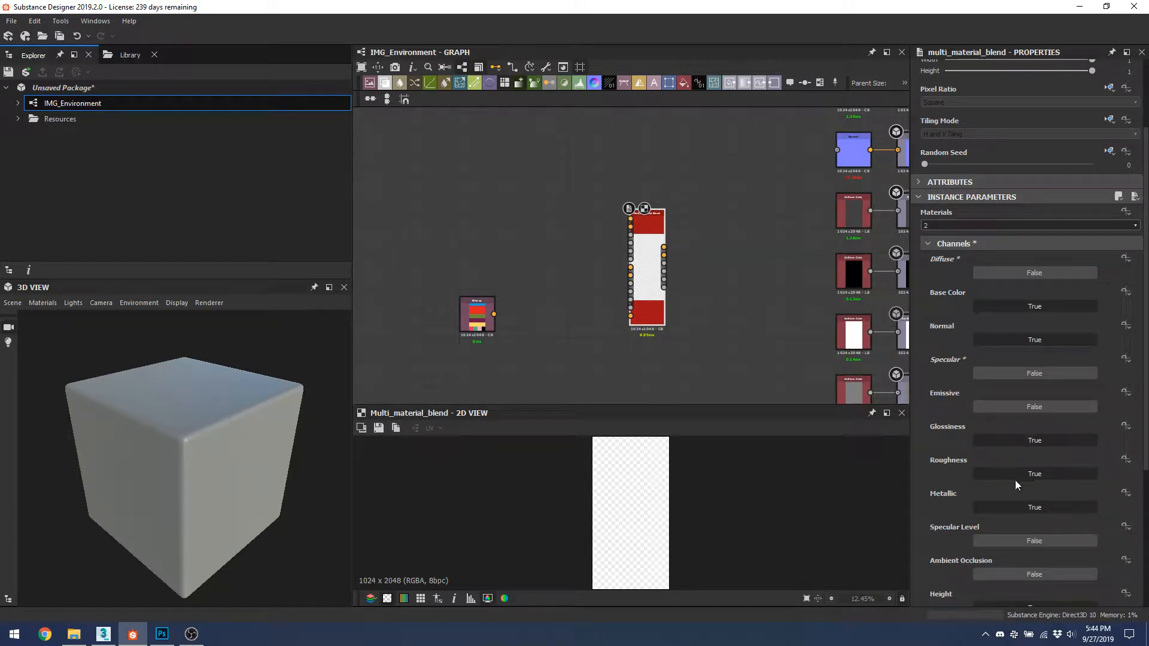
{"action": "left_click", "coordinate": [1025, 444]}
{"action": "scroll", "coordinate": [1022, 472], "scroll_direction": "down", "scroll_amount": 1}
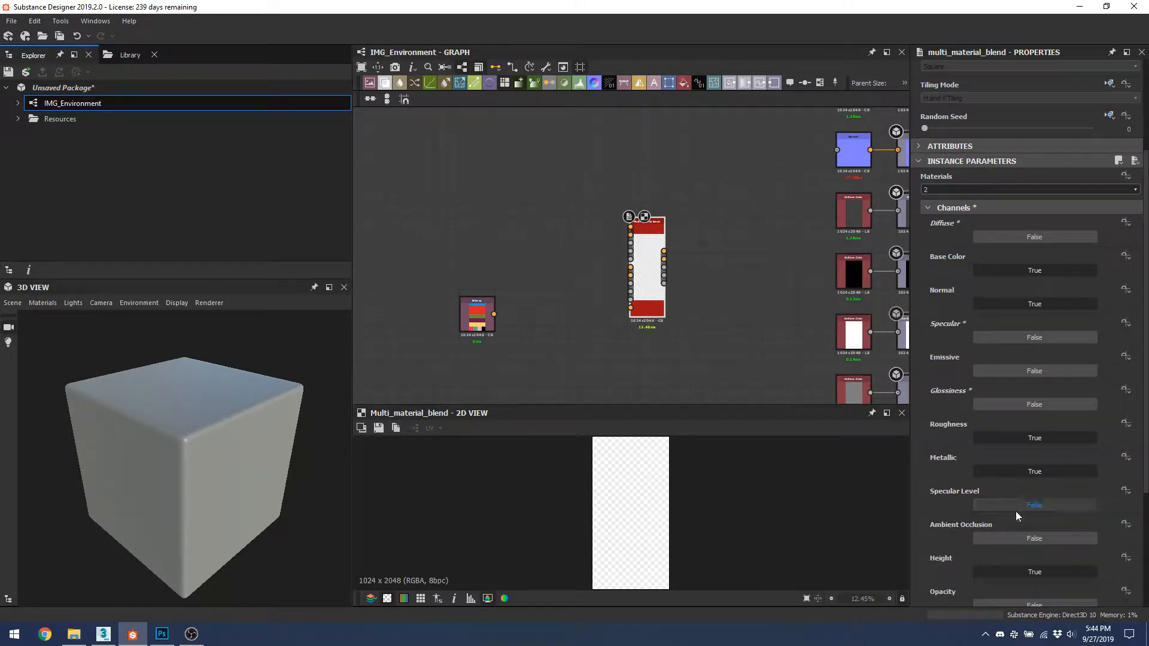
{"action": "left_click", "coordinate": [1016, 572]}
{"action": "scroll", "coordinate": [1025, 569], "scroll_direction": "down", "scroll_amount": 3}
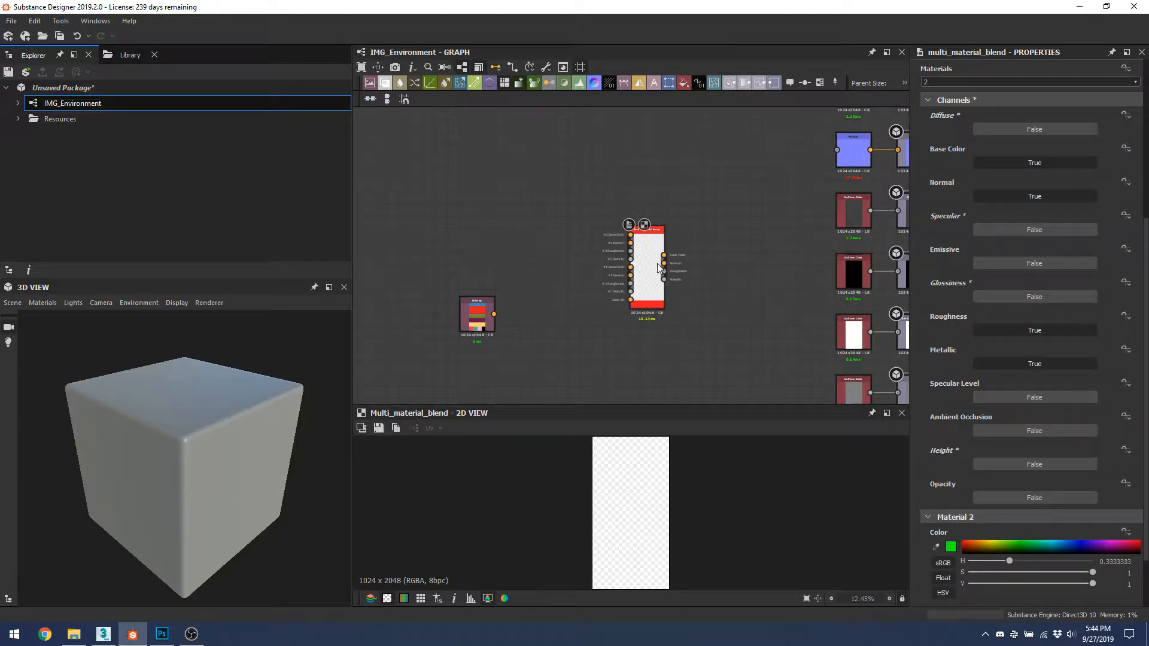
Step: Set the Multi-Material Blend node to 8 materials and connect the Colormask bitmap to its Color ID input
{"action": "scroll", "coordinate": [1000, 166], "scroll_direction": "up", "scroll_amount": 3}
{"action": "left_click", "coordinate": [970, 190]}
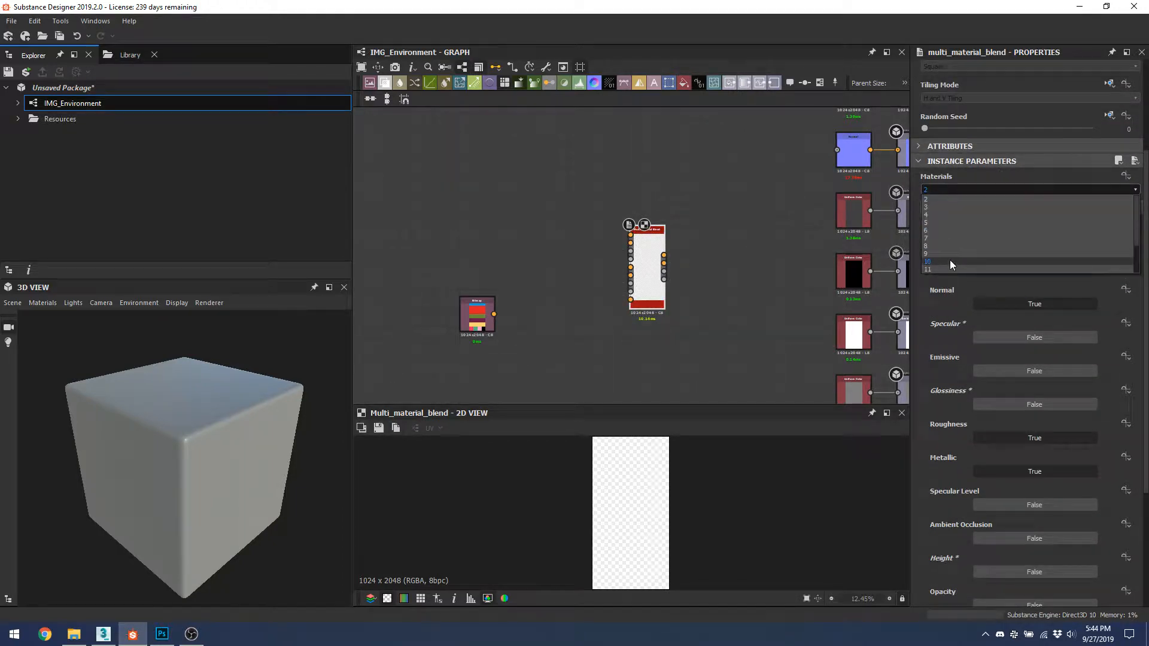
{"action": "left_click", "coordinate": [946, 246]}
{"action": "scroll", "coordinate": [616, 266], "scroll_direction": "down", "scroll_amount": 2}
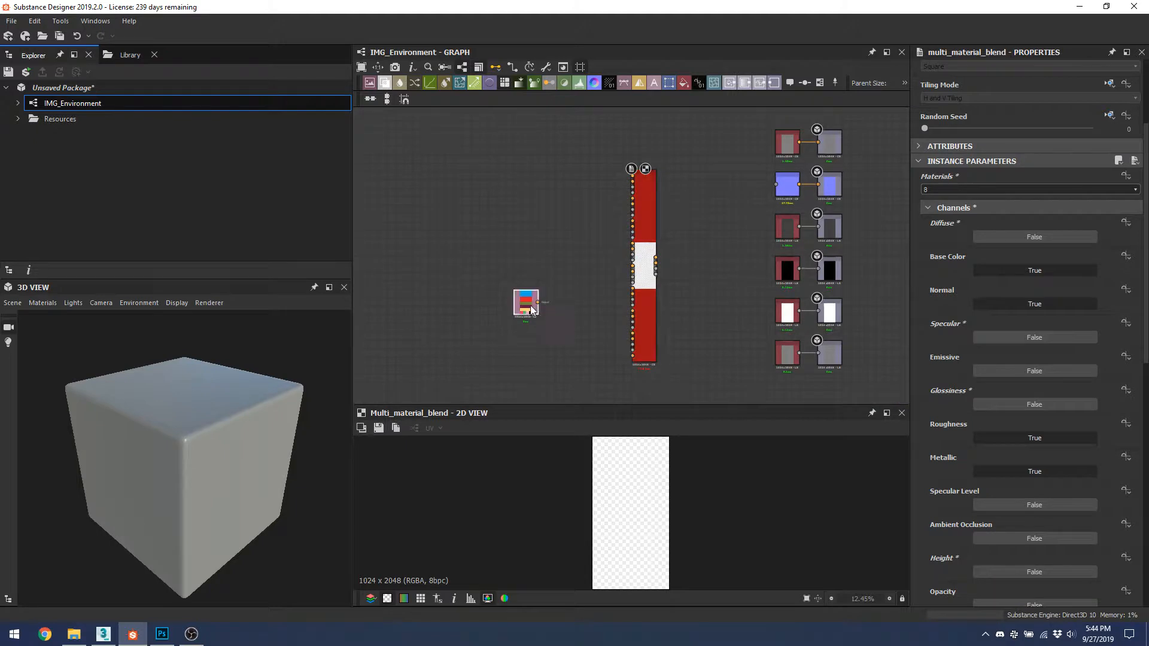
{"action": "left_click_drag", "start_coordinate": [532, 310], "coordinate": [644, 328]}
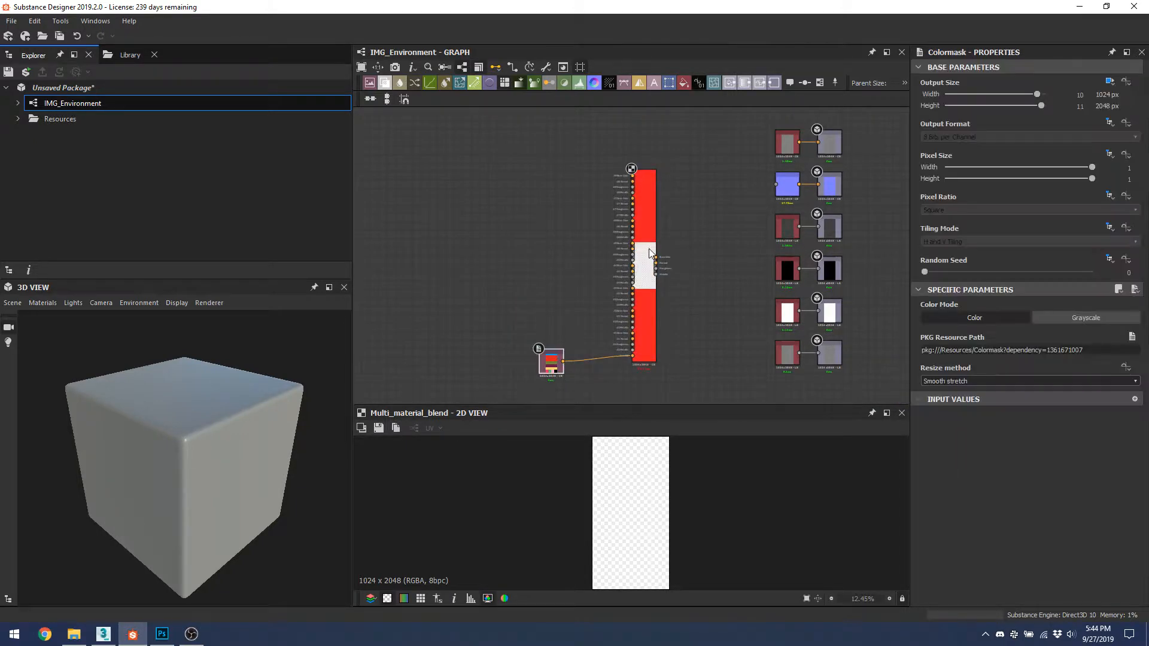
Step: Examine the Multi-Material Blend node's material inputs and switch to 3ds Max to look over the room's surfaces
{"action": "scroll", "coordinate": [612, 196], "scroll_direction": "up", "scroll_amount": 5}
{"action": "scroll", "coordinate": [620, 218], "scroll_direction": "down", "scroll_amount": 4}
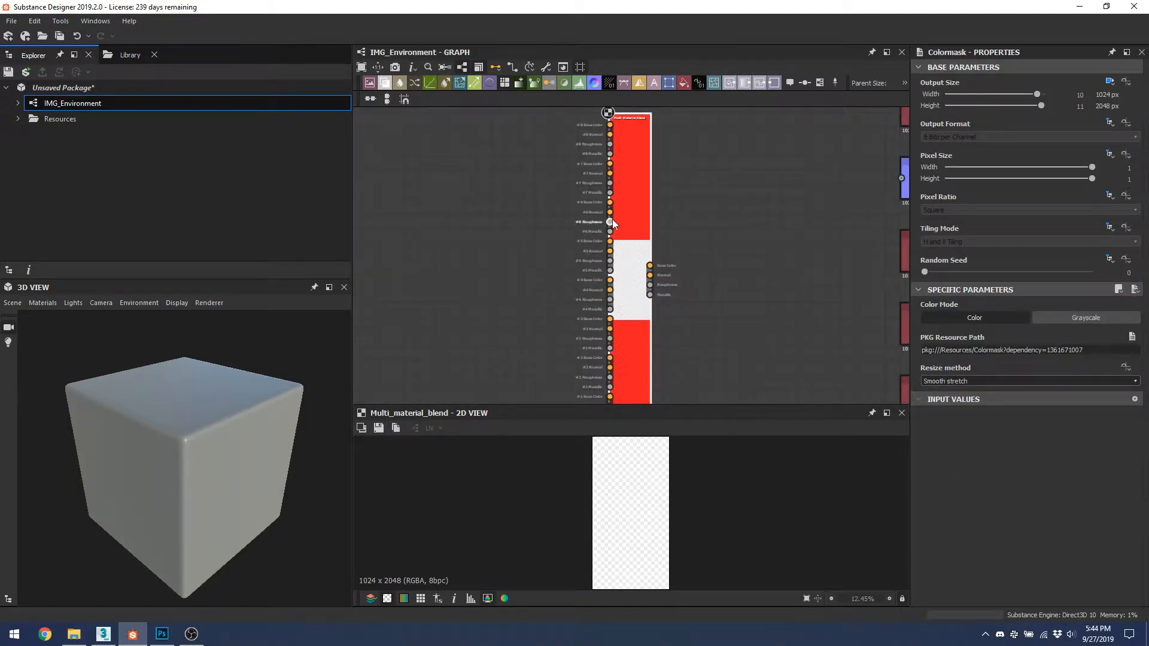
{"action": "middle_click_drag", "start_coordinate": [628, 247], "coordinate": [643, 229]}
{"action": "right_click", "coordinate": [615, 299]}
{"action": "left_click", "coordinate": [561, 336]}
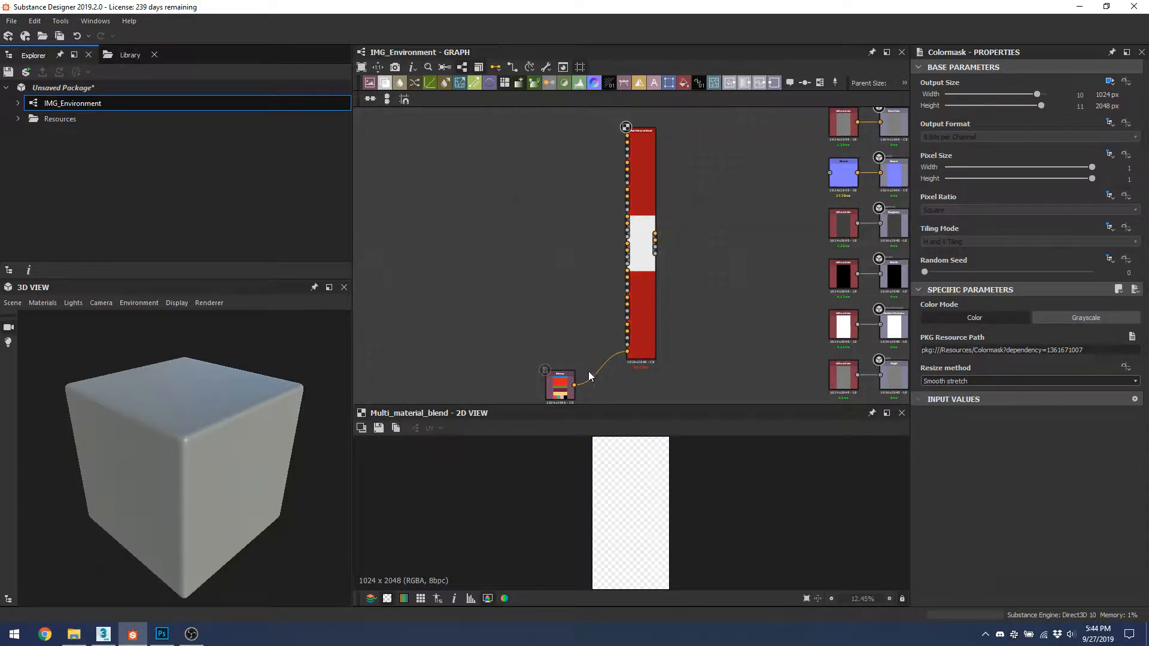
{"action": "key", "text": "alt+Tab"}
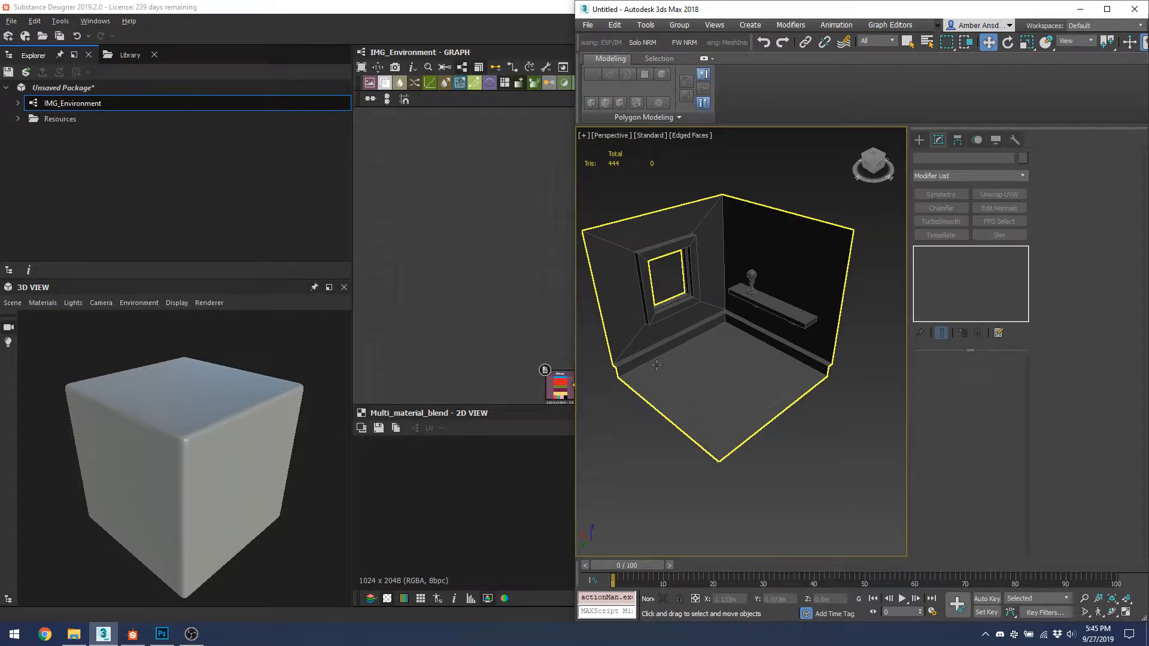
{"action": "left_click", "coordinate": [832, 422]}
{"action": "left_click", "coordinate": [760, 363]}
{"action": "left_click", "coordinate": [502, 233]}
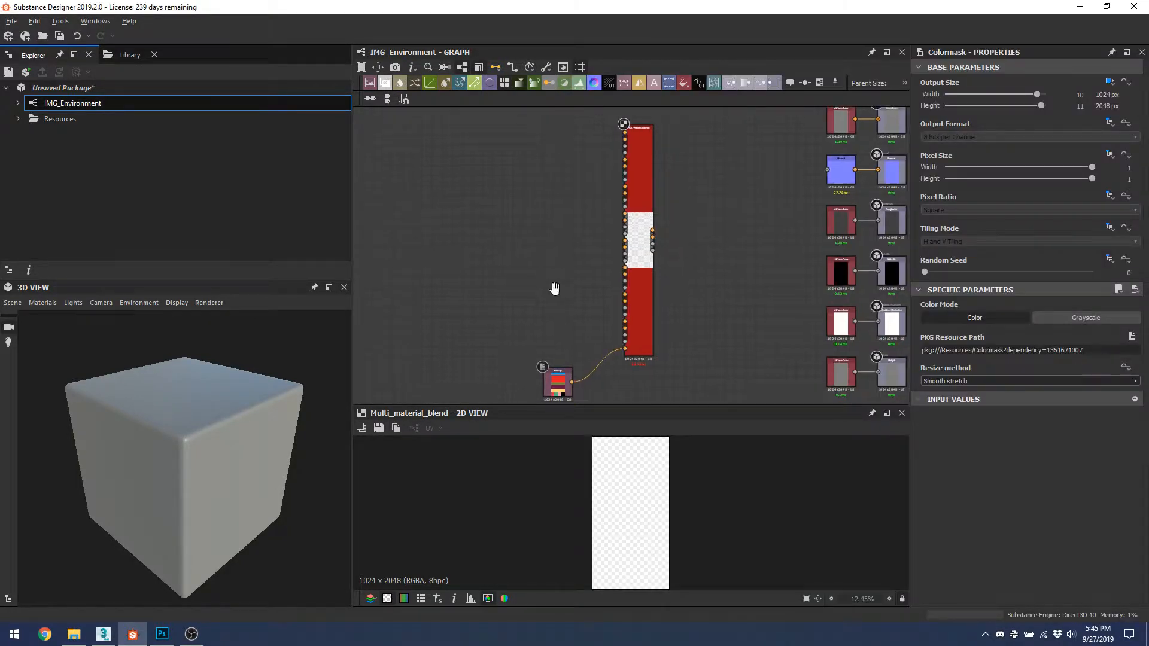
{"action": "middle_click_drag", "start_coordinate": [502, 234], "coordinate": [484, 215]}
{"action": "right_click", "coordinate": [41, 94]}
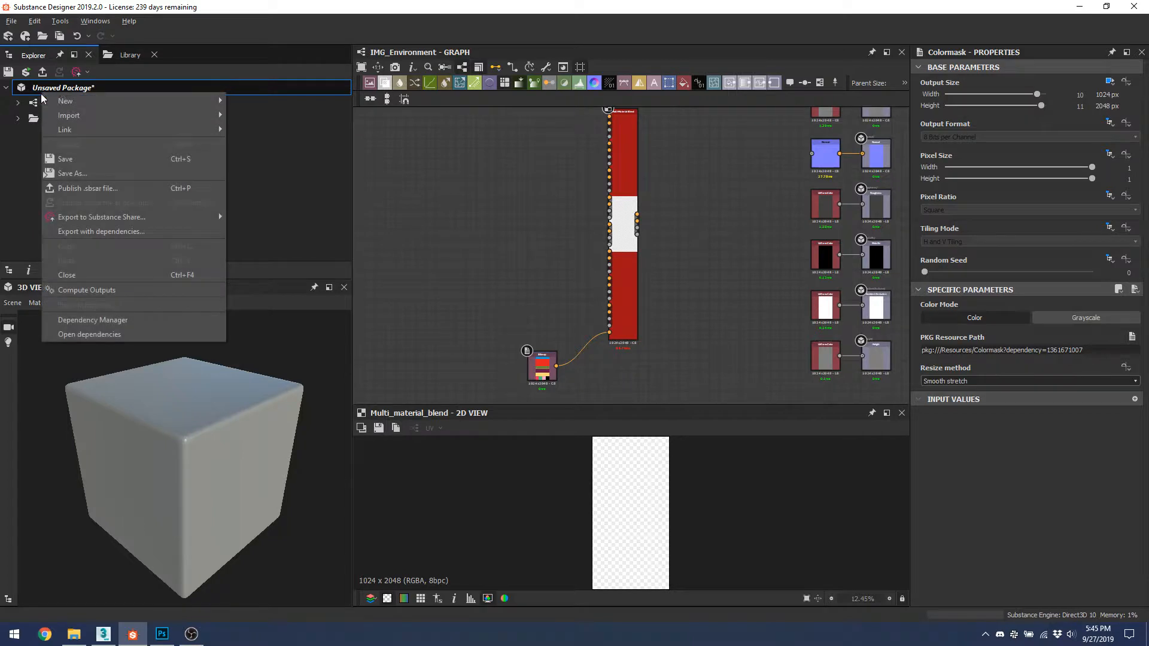
{"action": "left_click", "coordinate": [68, 173]}
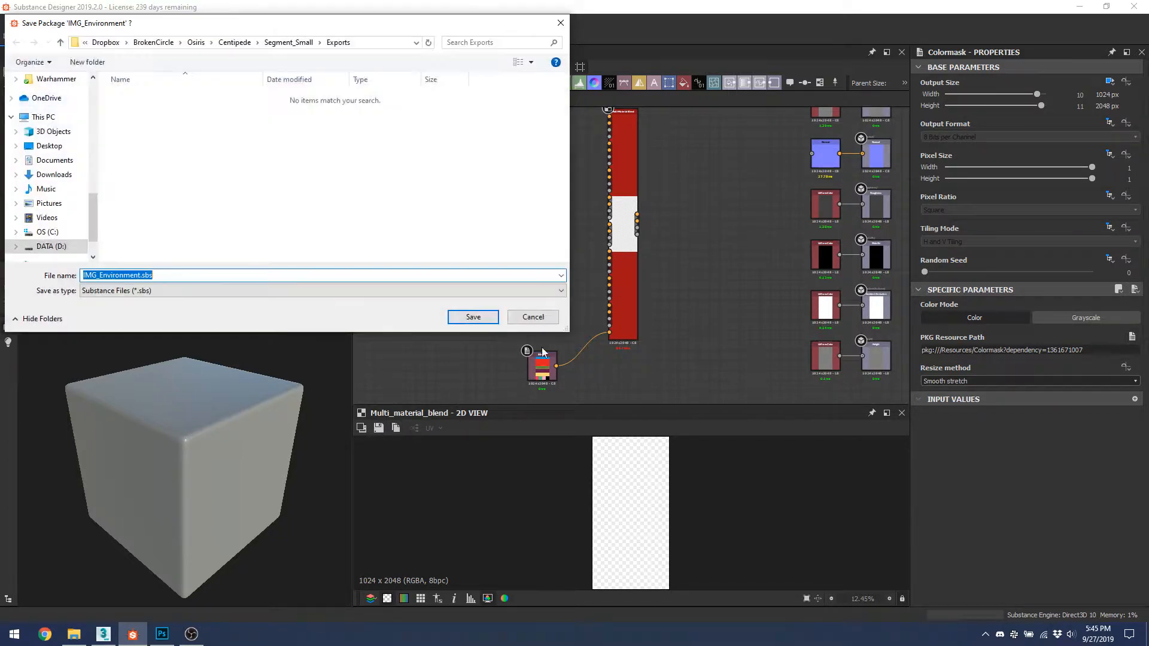
{"action": "left_click", "coordinate": [530, 316]}
Step: Create a new PBR (Metallic/Roughness) graph named WoodGrain in the package, with an absolute size of 1024 x 2048 px
{"action": "right_click", "coordinate": [81, 88]}
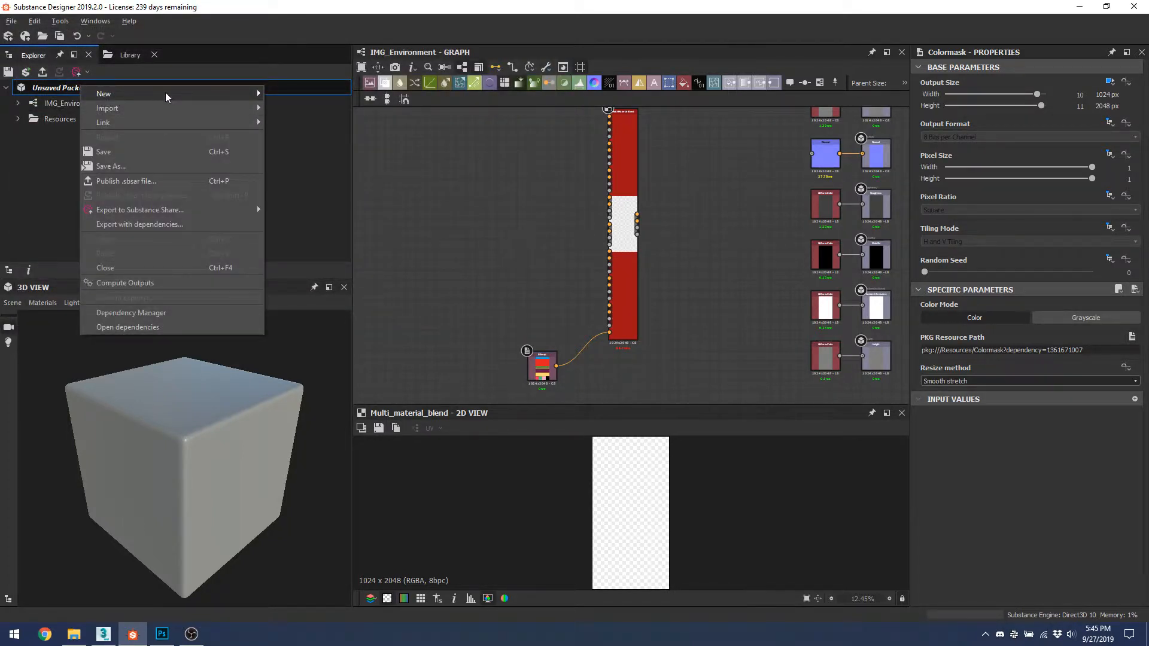
{"action": "mouse_move", "coordinate": [168, 94]}
{"action": "left_click", "coordinate": [293, 94]}
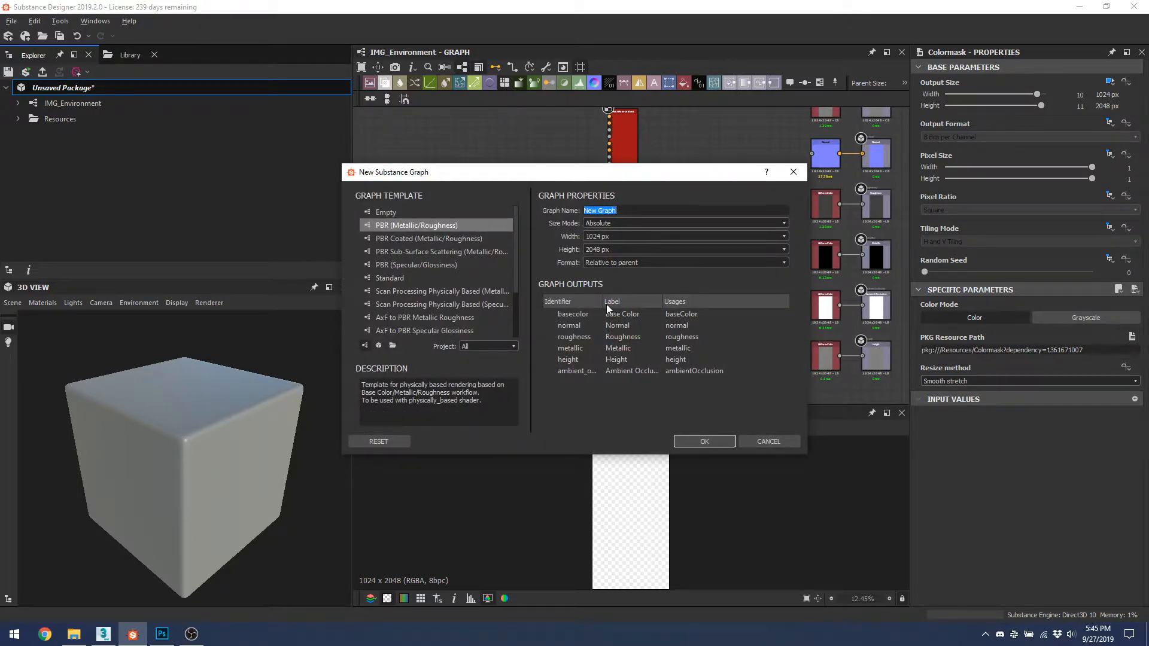
{"action": "type", "text": "WoodGrain"}
{"action": "left_click", "coordinate": [604, 249]}
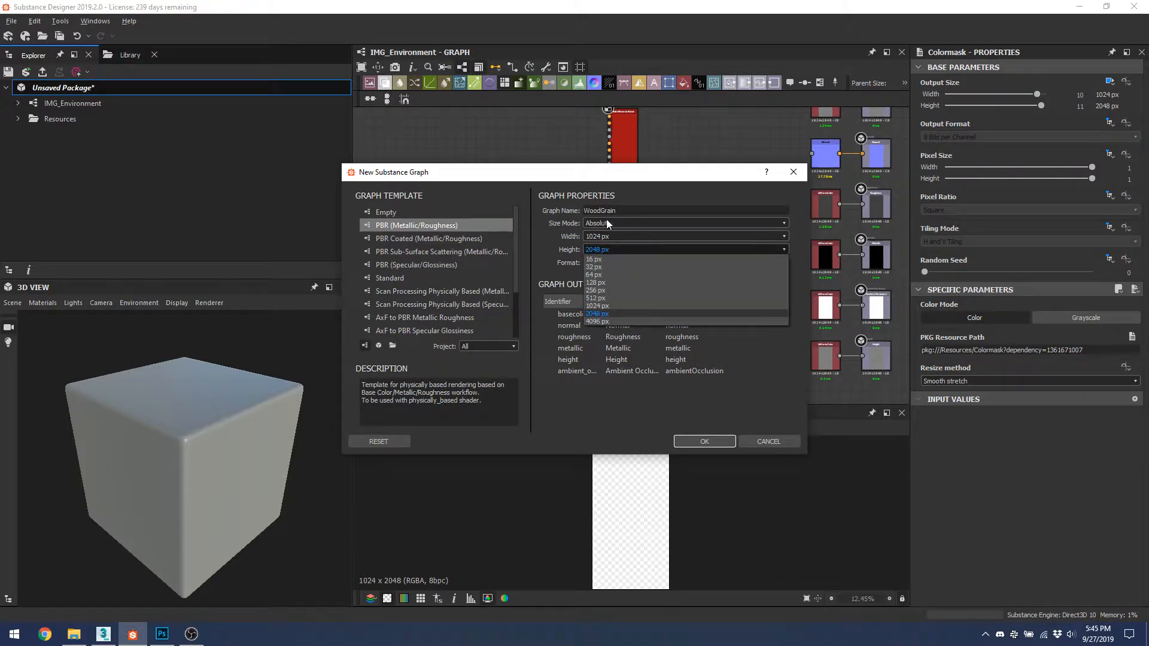
{"action": "left_click", "coordinate": [638, 178]}
{"action": "left_click_drag", "start_coordinate": [632, 178], "coordinate": [695, 245]}
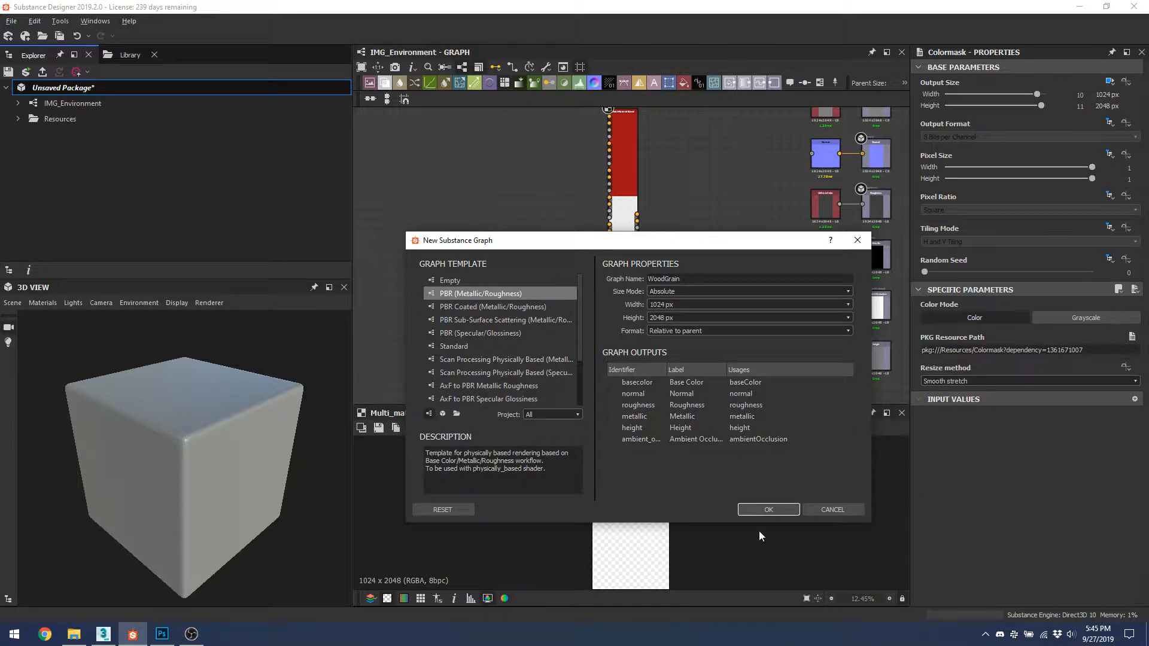
{"action": "left_click", "coordinate": [760, 509]}
Step: Delete the height and ambient occlusion outputs with their source nodes from the WoodGrain graph
{"action": "scroll", "coordinate": [671, 257], "scroll_direction": "down", "scroll_amount": 1}
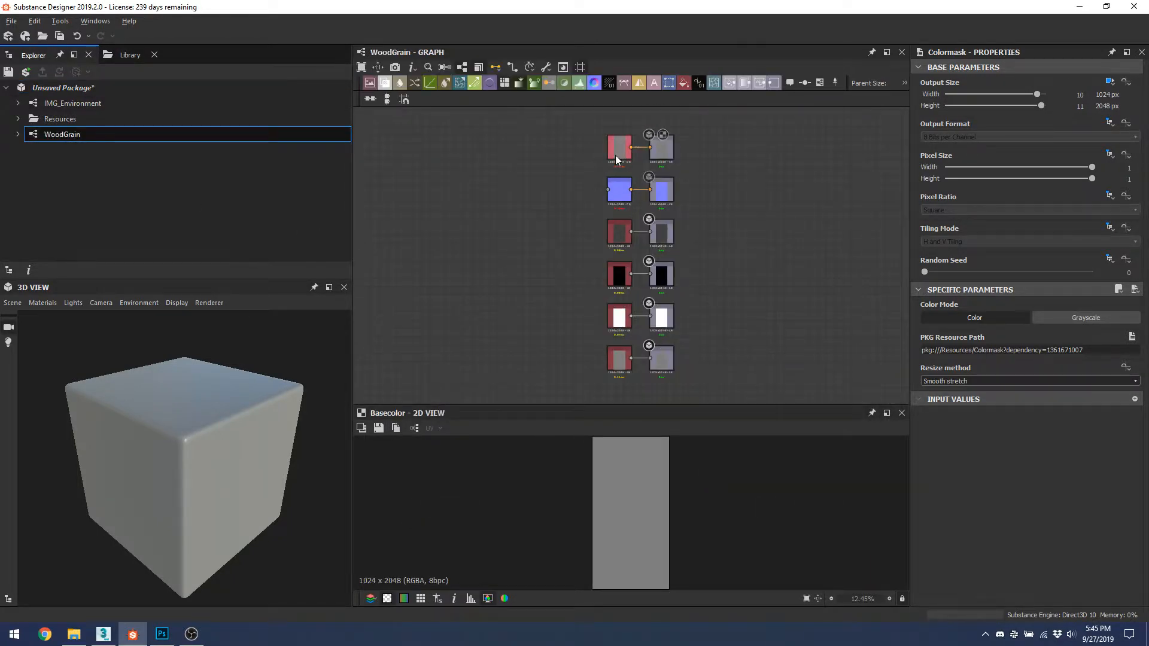
{"action": "left_click_drag", "start_coordinate": [708, 379], "coordinate": [590, 318]}
{"action": "key", "text": "Delete"}
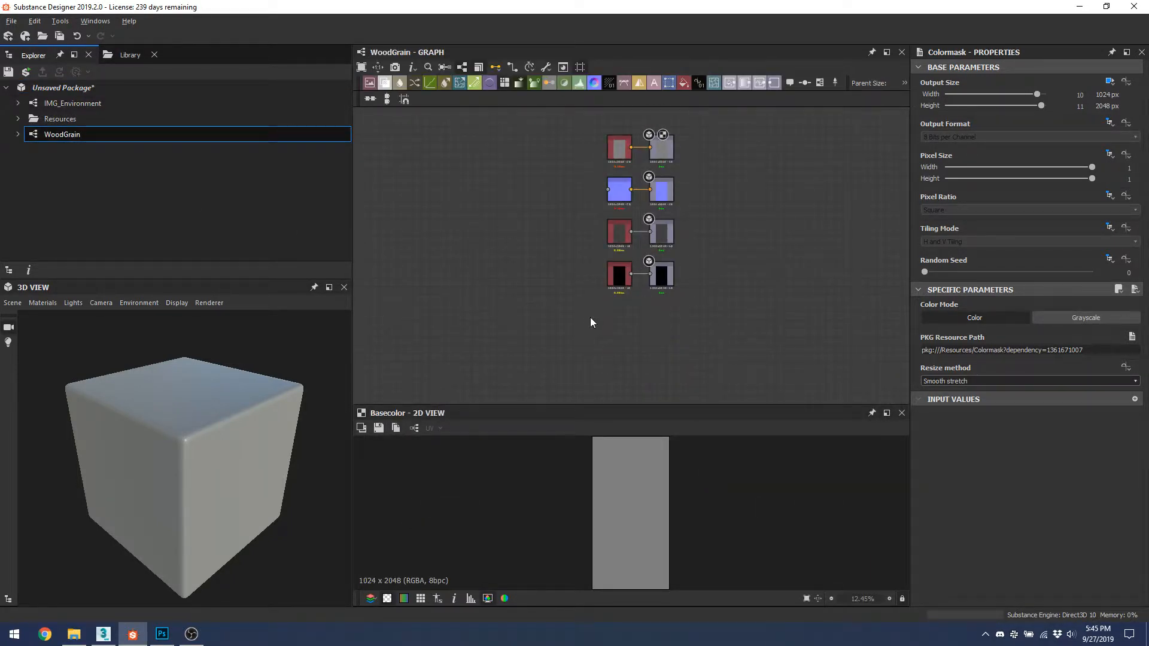
Step: Stack the remaining base color, normal, roughness and metallic node pairs closer together in the WoodGrain graph
{"action": "scroll", "coordinate": [718, 304], "scroll_direction": "up", "scroll_amount": 2}
{"action": "left_click_drag", "start_coordinate": [710, 354], "coordinate": [551, 311]}
{"action": "left_click", "coordinate": [698, 331]}
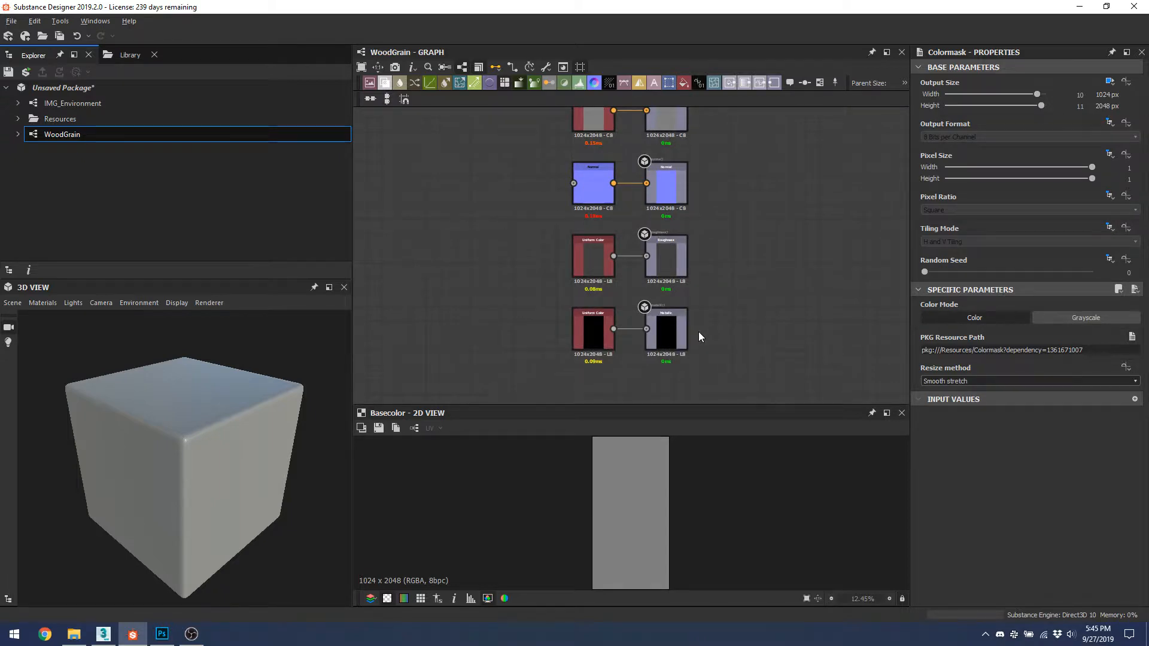
{"action": "left_click_drag", "start_coordinate": [699, 331], "coordinate": [601, 325]}
{"action": "left_click_drag", "start_coordinate": [669, 333], "coordinate": [669, 317]}
{"action": "middle_click_drag", "start_coordinate": [742, 179], "coordinate": [755, 237]}
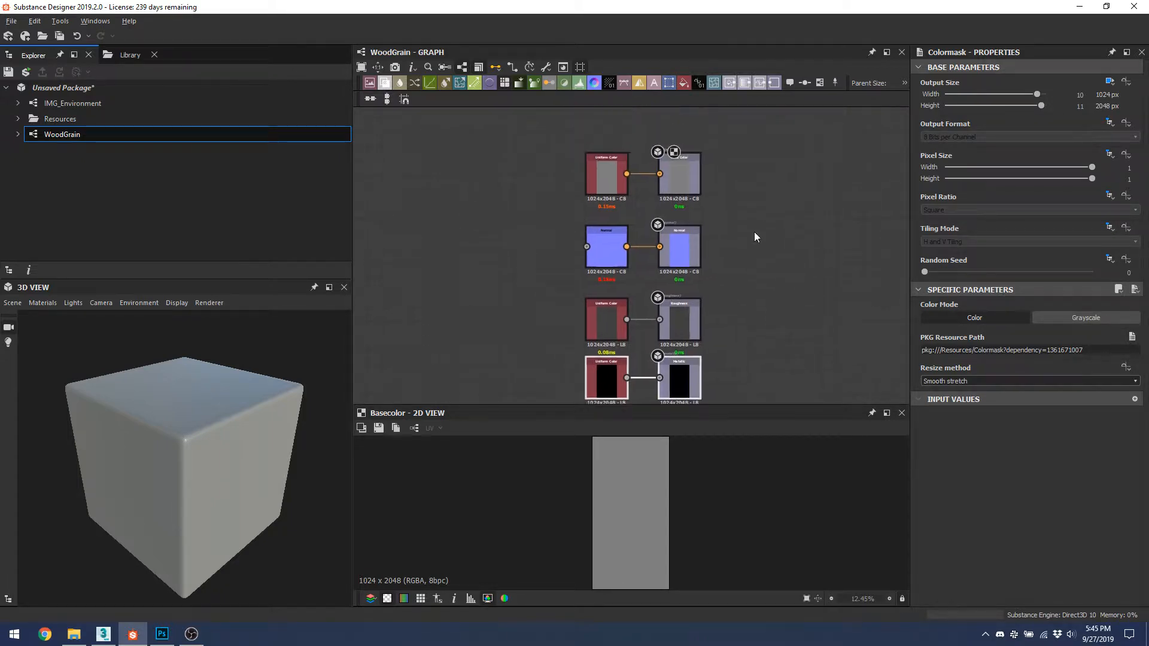
{"action": "left_click_drag", "start_coordinate": [712, 251], "coordinate": [516, 238]}
{"action": "left_click_drag", "start_coordinate": [681, 241], "coordinate": [680, 256]}
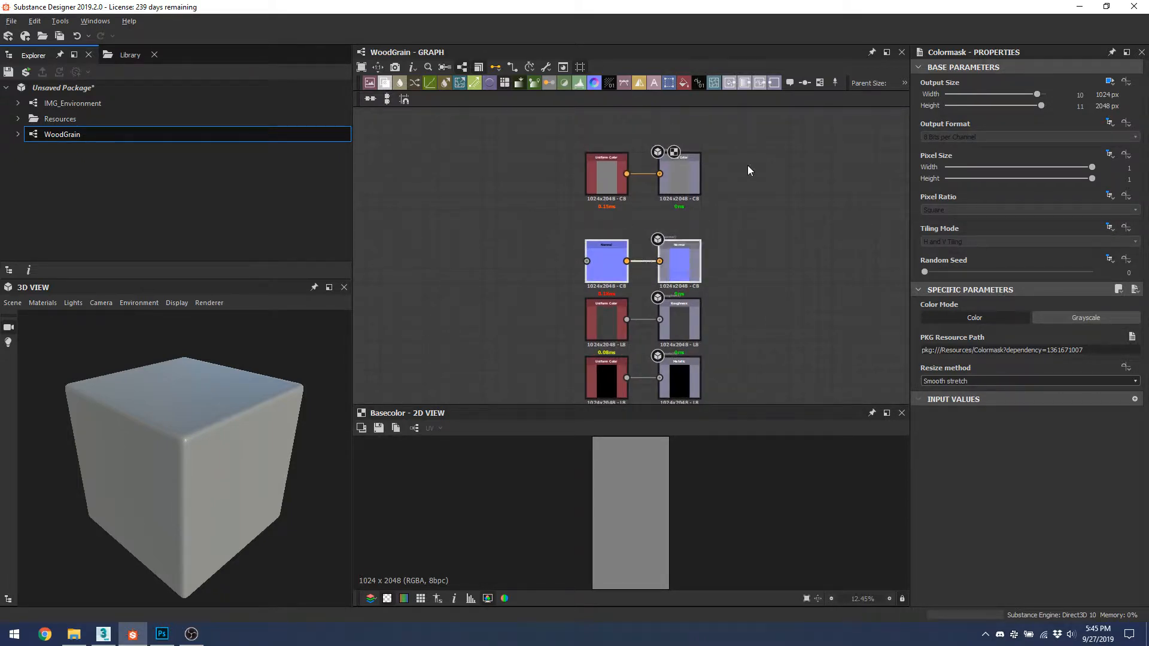
{"action": "left_click_drag", "start_coordinate": [748, 165], "coordinate": [616, 153]}
{"action": "left_click_drag", "start_coordinate": [699, 173], "coordinate": [699, 201]}
{"action": "scroll", "coordinate": [546, 240], "scroll_direction": "down", "scroll_amount": 1}
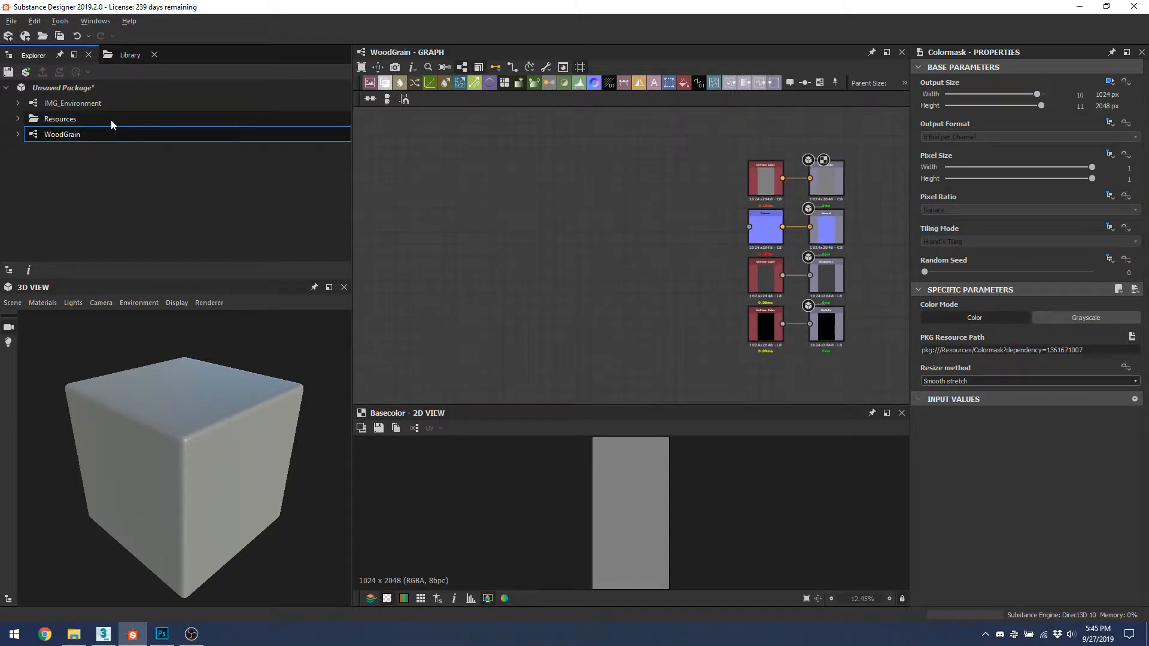
Step: Open the node library, enlarge its browsing area and look through the mesh adaptive and mdl categories
{"action": "left_click", "coordinate": [128, 55]}
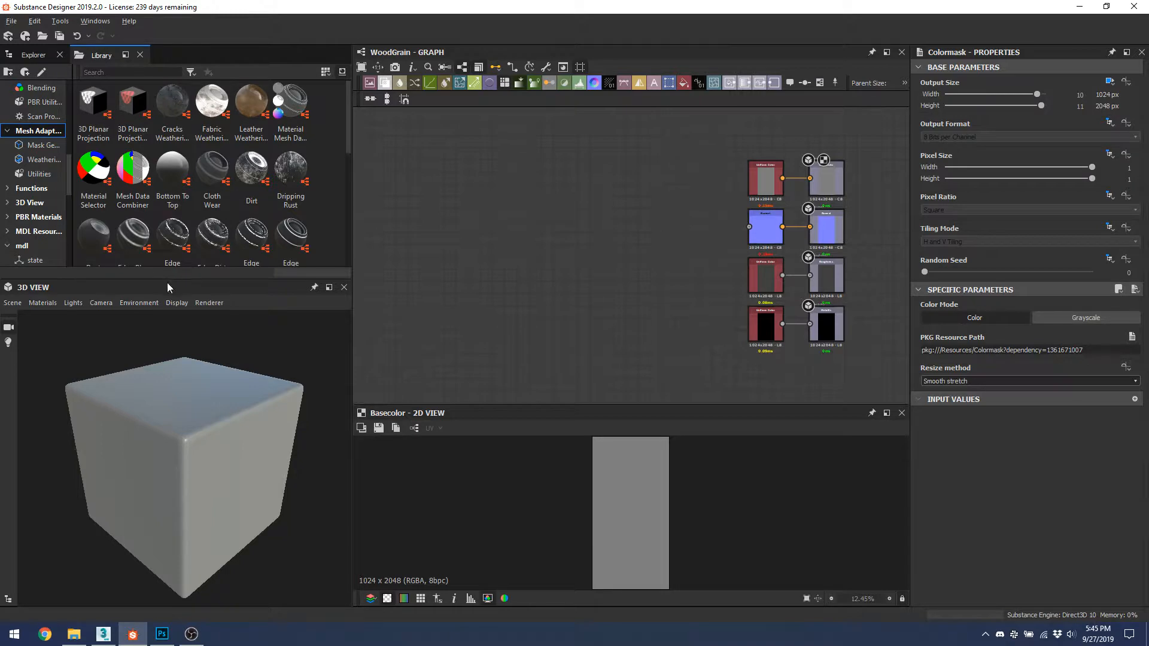
{"action": "left_click_drag", "start_coordinate": [168, 282], "coordinate": [171, 444]}
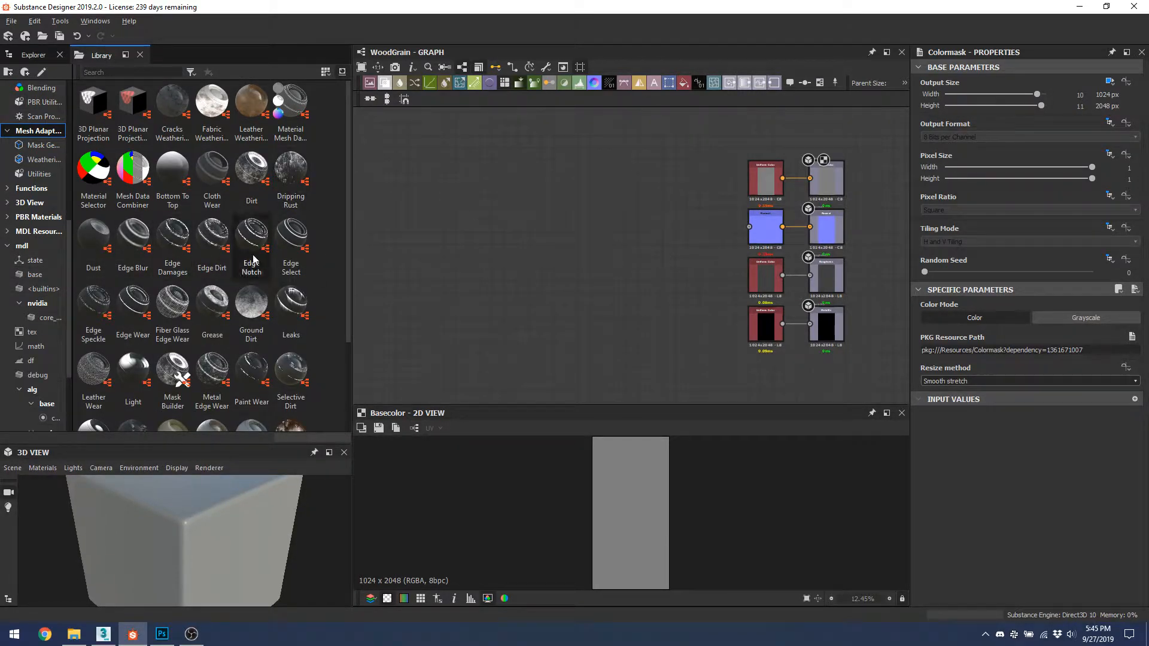
{"action": "scroll", "coordinate": [252, 259], "scroll_direction": "down", "scroll_amount": 2}
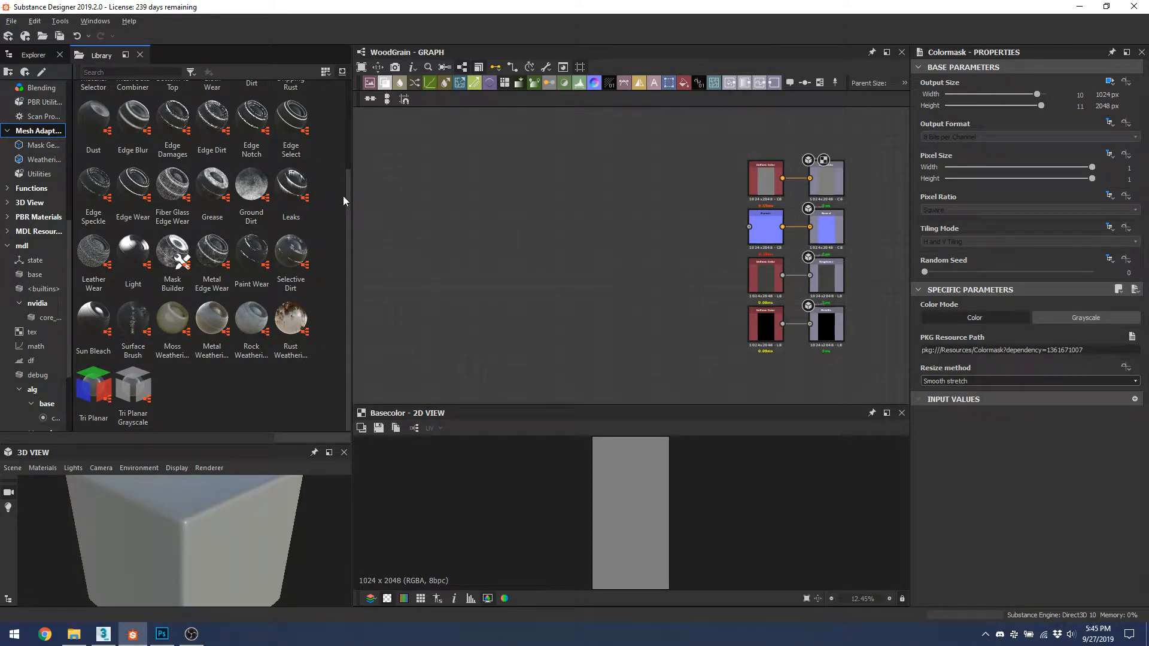
{"action": "scroll", "coordinate": [345, 191], "scroll_direction": "up", "scroll_amount": 1}
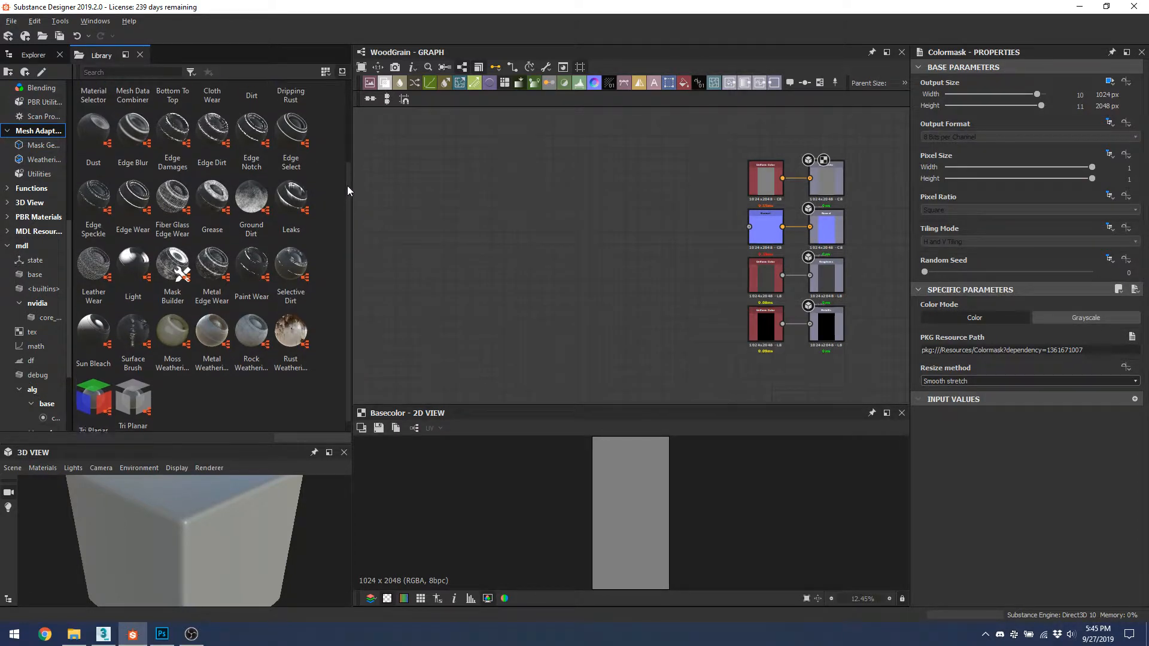
{"action": "left_click", "coordinate": [47, 280]}
{"action": "left_click", "coordinate": [39, 348]}
{"action": "scroll", "coordinate": [38, 378], "scroll_direction": "down", "scroll_amount": 2}
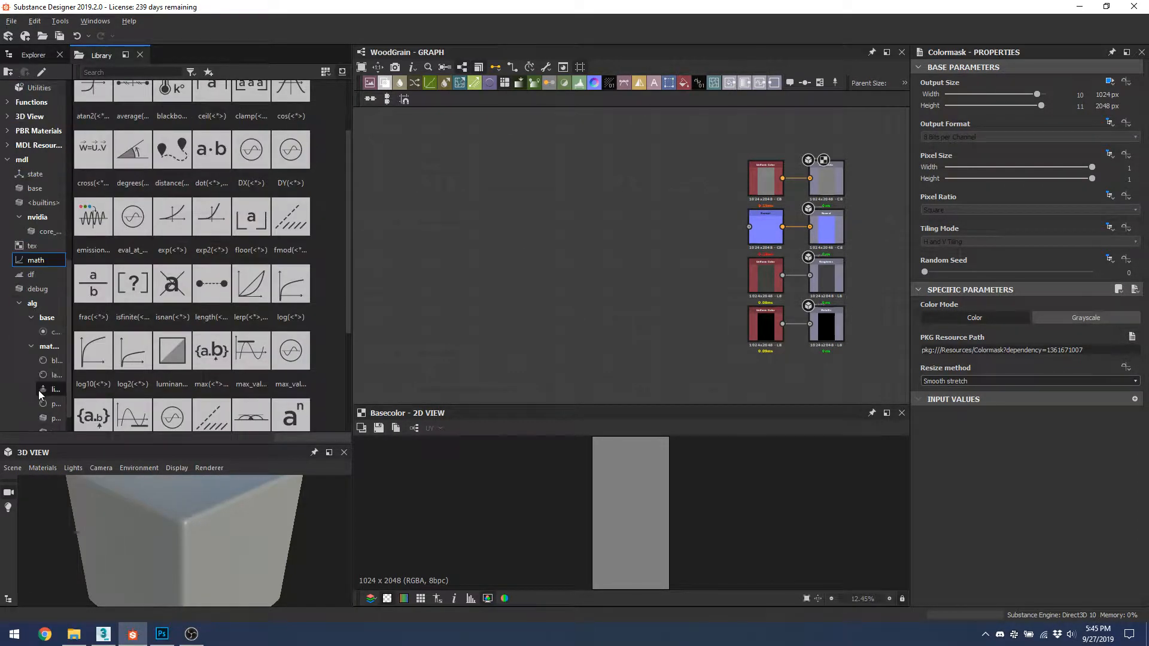
{"action": "scroll", "coordinate": [39, 276], "scroll_direction": "up", "scroll_amount": 2}
{"action": "left_click", "coordinate": [43, 277]}
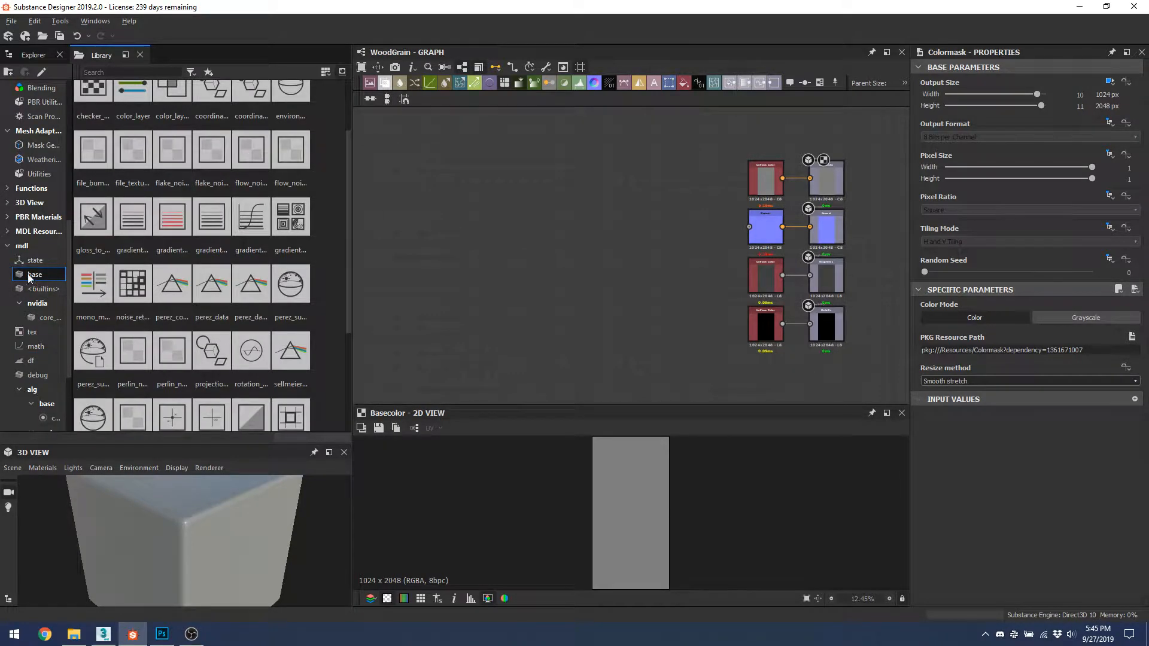
{"action": "left_click", "coordinate": [11, 246]}
{"action": "left_click", "coordinate": [8, 246]}
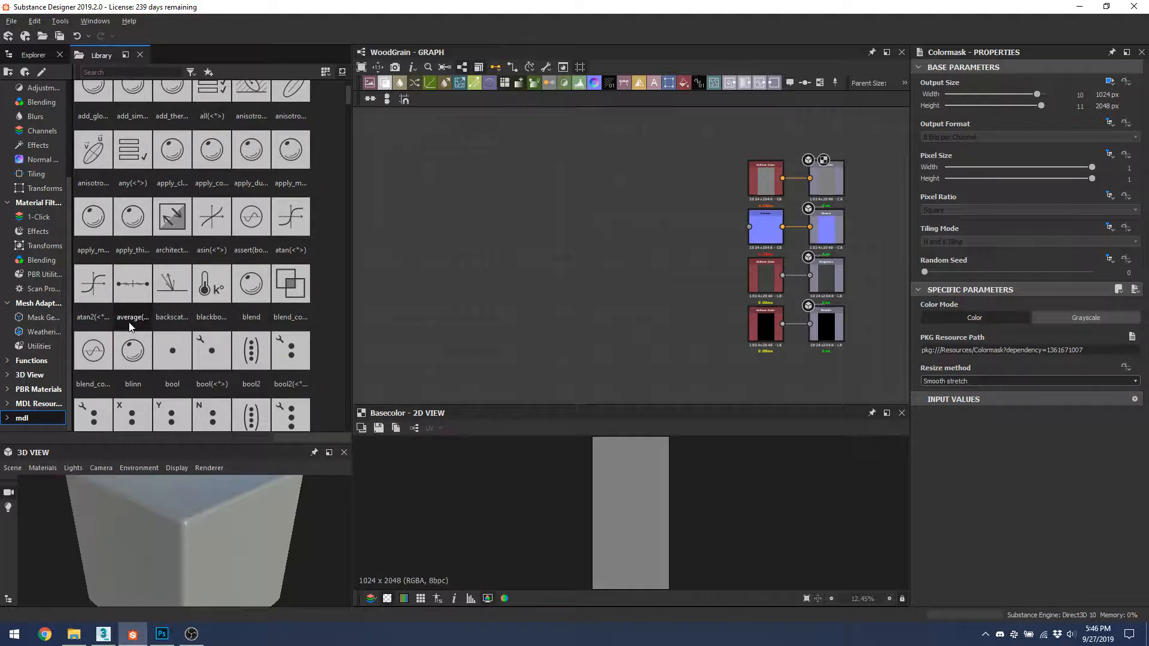
Step: Look through the library's Tiling filters and its Noises and Patterns generators for nodes suited to wood grain
{"action": "left_click", "coordinate": [34, 174]}
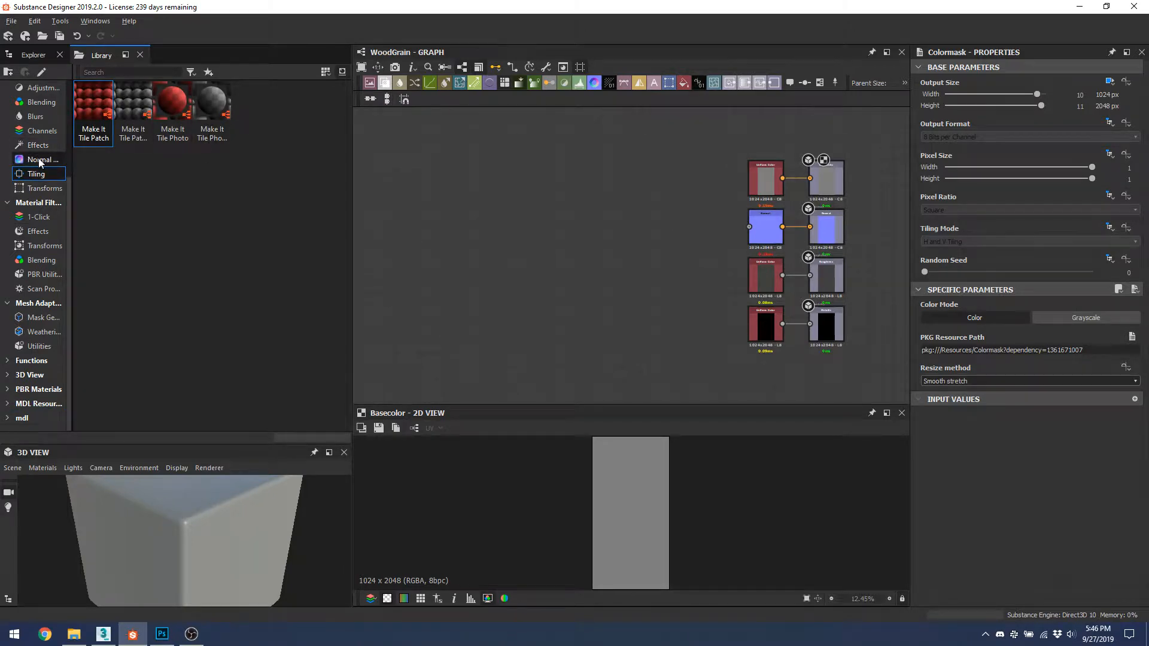
{"action": "scroll", "coordinate": [30, 180], "scroll_direction": "up", "scroll_amount": 3}
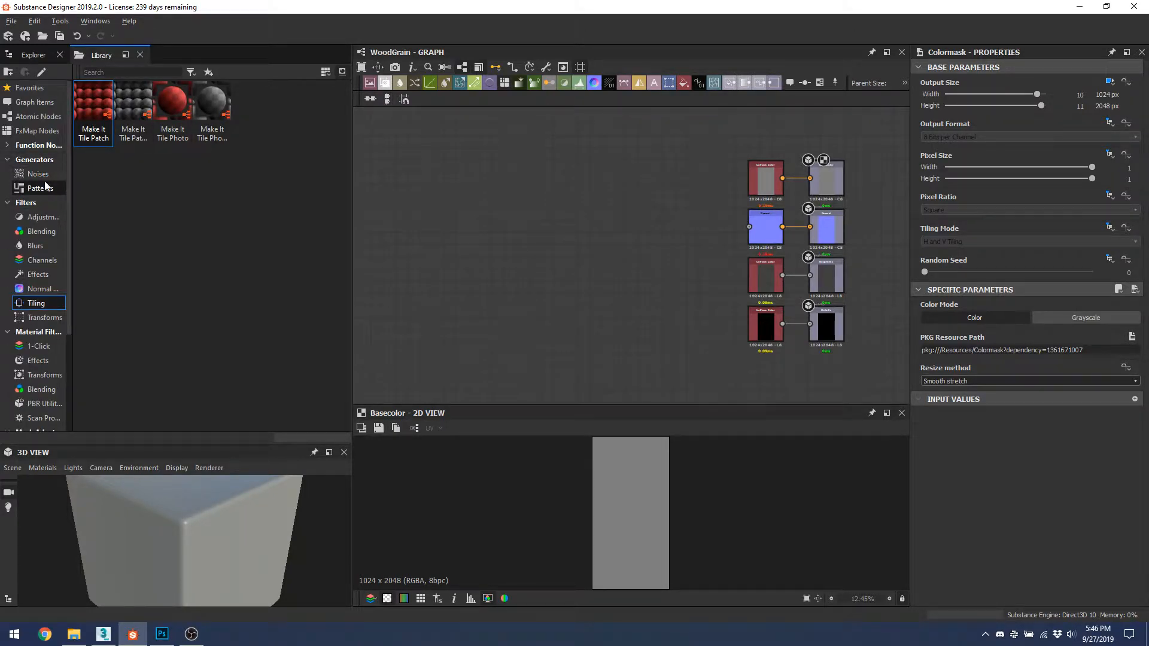
{"action": "left_click", "coordinate": [37, 173]}
{"action": "scroll", "coordinate": [183, 190], "scroll_direction": "down", "scroll_amount": 5}
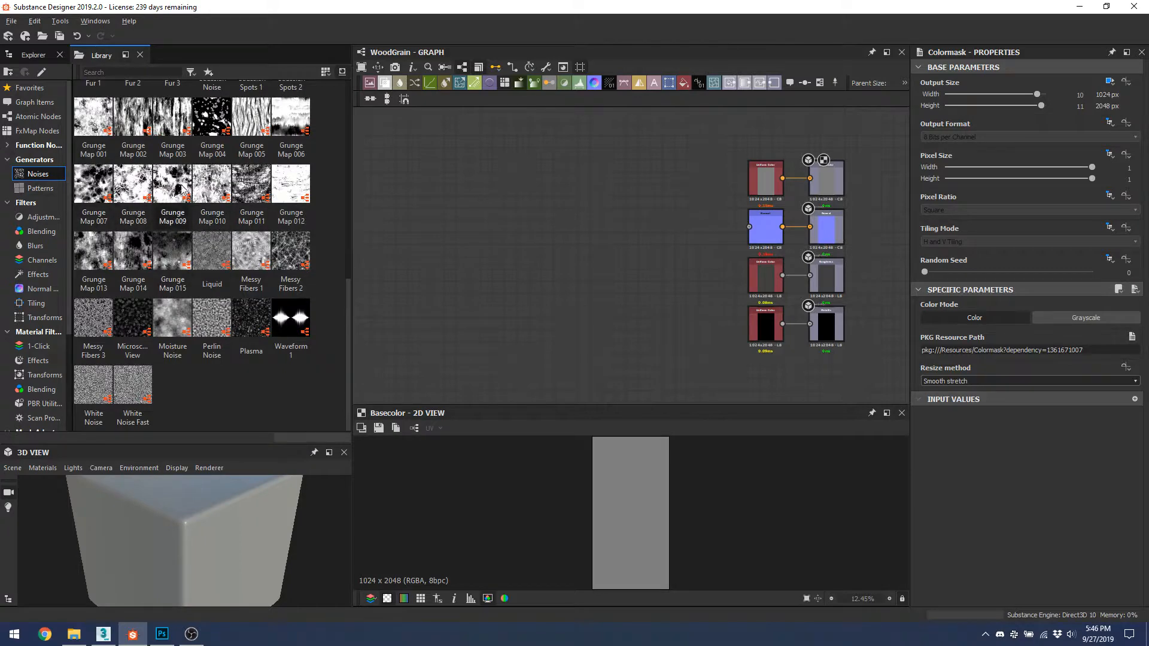
{"action": "left_click", "coordinate": [40, 188]}
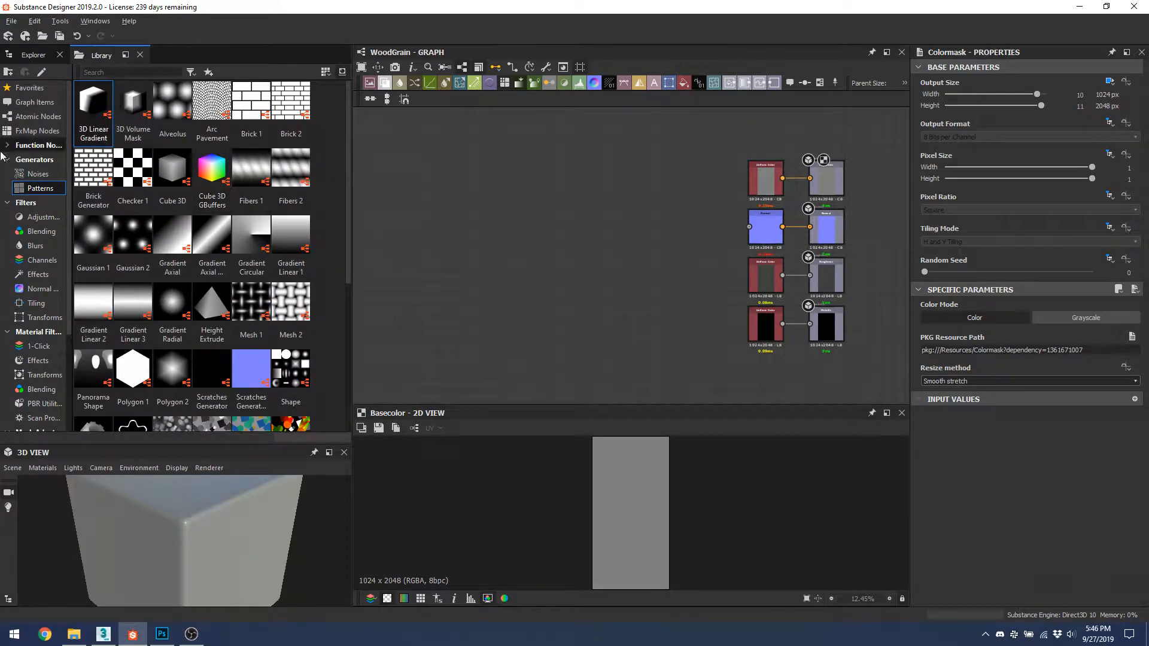
{"action": "scroll", "coordinate": [210, 260], "scroll_direction": "down", "scroll_amount": 4}
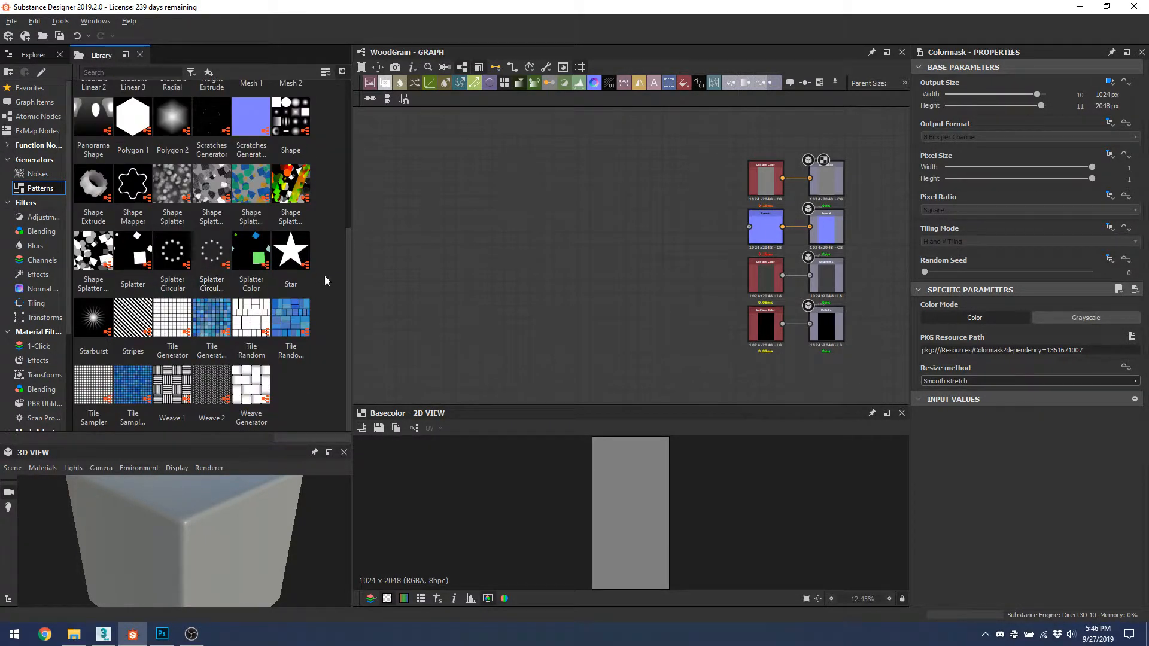
{"action": "left_click_drag", "start_coordinate": [346, 275], "coordinate": [325, 286]}
{"action": "scroll", "coordinate": [317, 257], "scroll_direction": "up", "scroll_amount": 4}
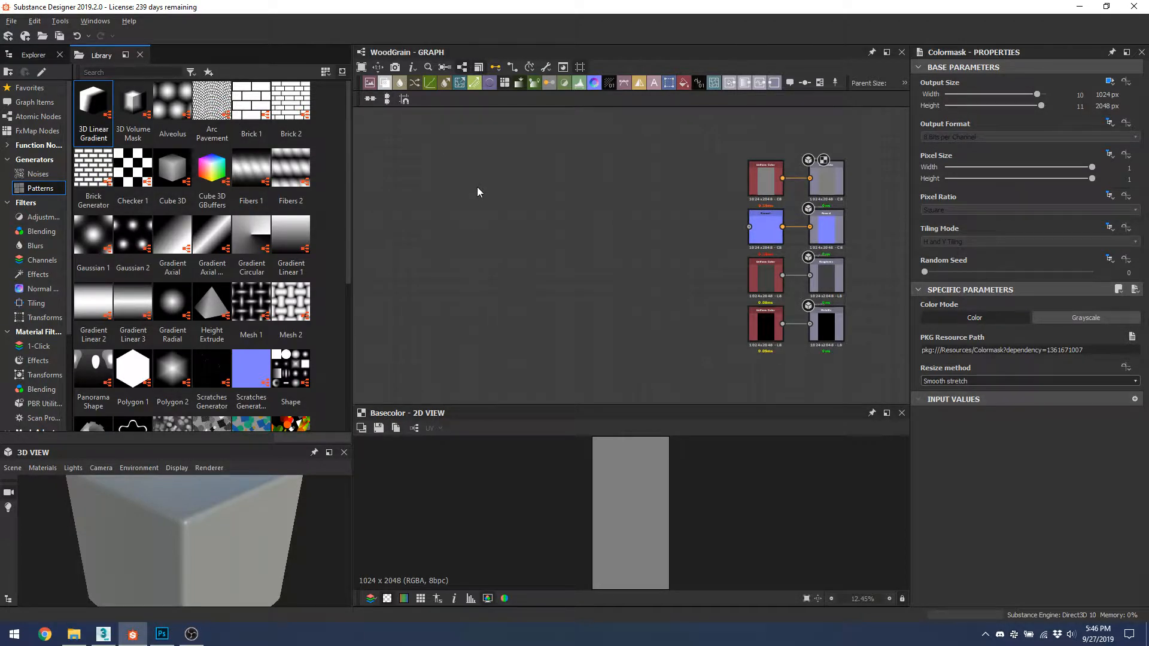
Step: Add an Anisotropic Noise node to the empty area of the WoodGrain graph, well before the output nodes
{"action": "key", "text": "space"}
{"action": "type", "text": "ani"}
{"action": "key", "text": "Down"}
{"action": "key", "text": "Down"}
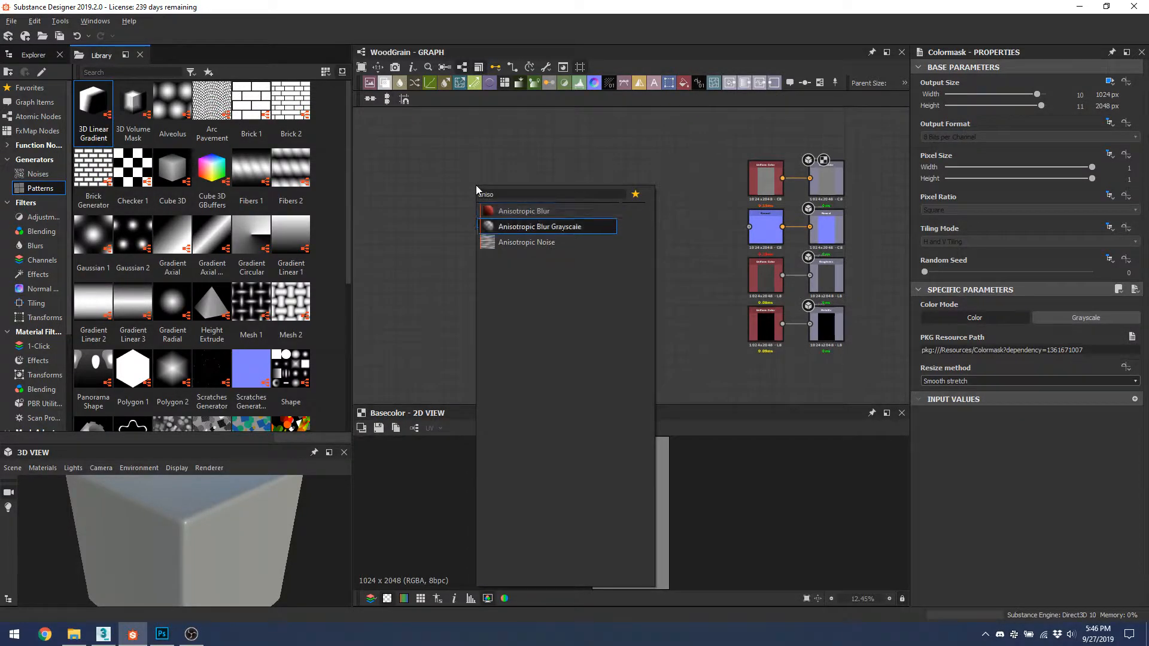
{"action": "key", "text": "Return"}
Step: Examine the Anisotropic Noise streak pattern in the 2D view, both close up and as a whole
{"action": "scroll", "coordinate": [431, 225], "scroll_direction": "up", "scroll_amount": 2}
{"action": "scroll", "coordinate": [598, 565], "scroll_direction": "up", "scroll_amount": 8}
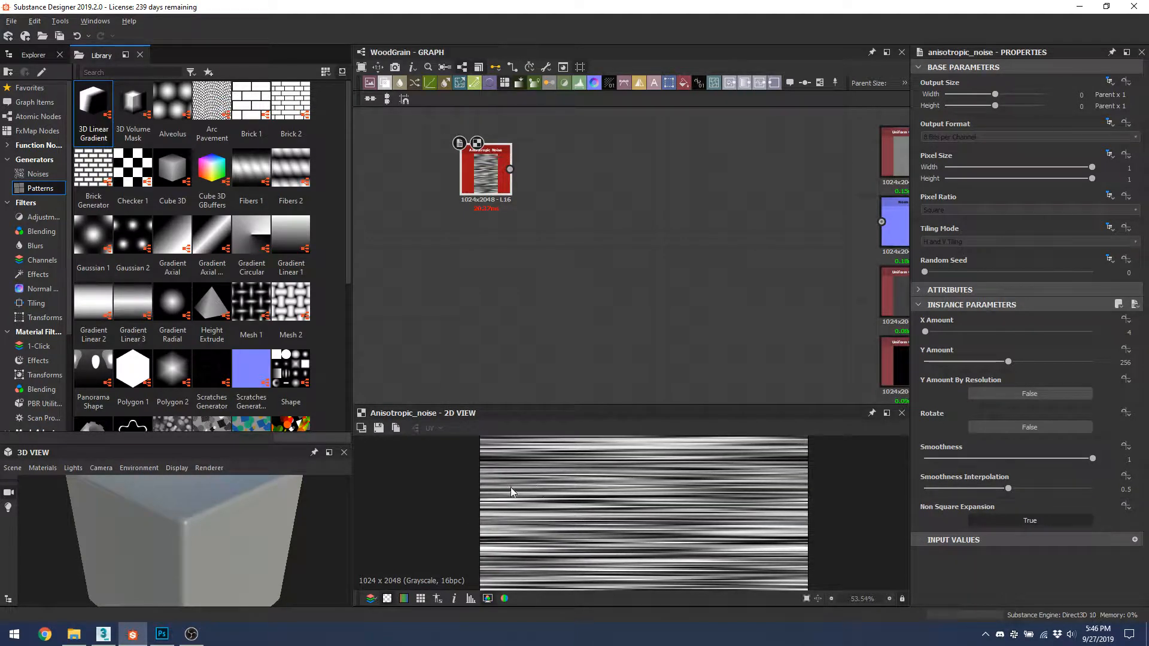
{"action": "scroll", "coordinate": [533, 493], "scroll_direction": "up", "scroll_amount": 2}
{"action": "scroll", "coordinate": [440, 520], "scroll_direction": "up", "scroll_amount": 1}
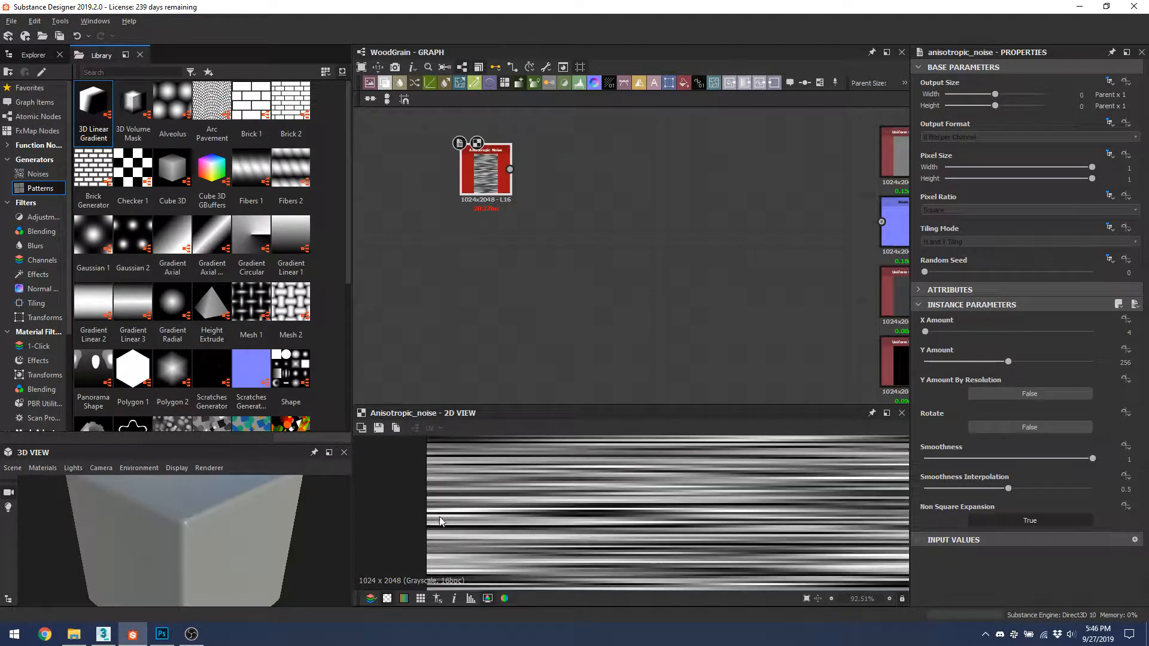
{"action": "scroll", "coordinate": [518, 335], "scroll_direction": "down", "scroll_amount": 1}
{"action": "scroll", "coordinate": [582, 532], "scroll_direction": "down", "scroll_amount": 8}
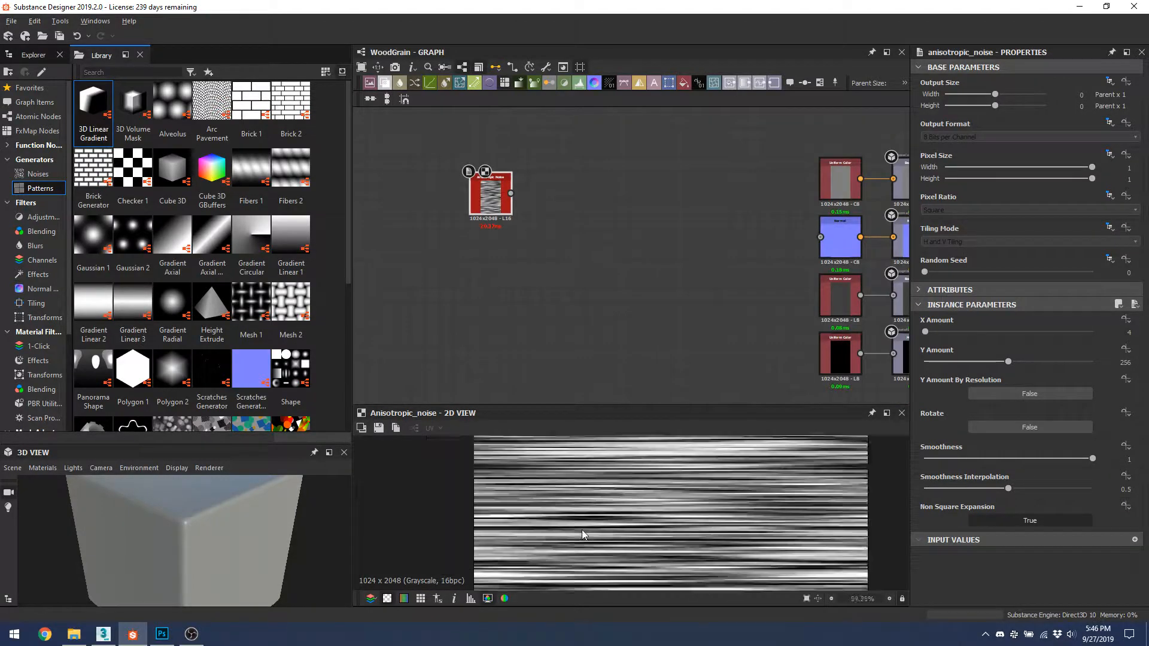
{"action": "scroll", "coordinate": [612, 469], "scroll_direction": "down", "scroll_amount": 2}
{"action": "scroll", "coordinate": [613, 467], "scroll_direction": "up", "scroll_amount": 6}
{"action": "scroll", "coordinate": [559, 486], "scroll_direction": "up", "scroll_amount": 3}
{"action": "scroll", "coordinate": [520, 495], "scroll_direction": "up", "scroll_amount": 1}
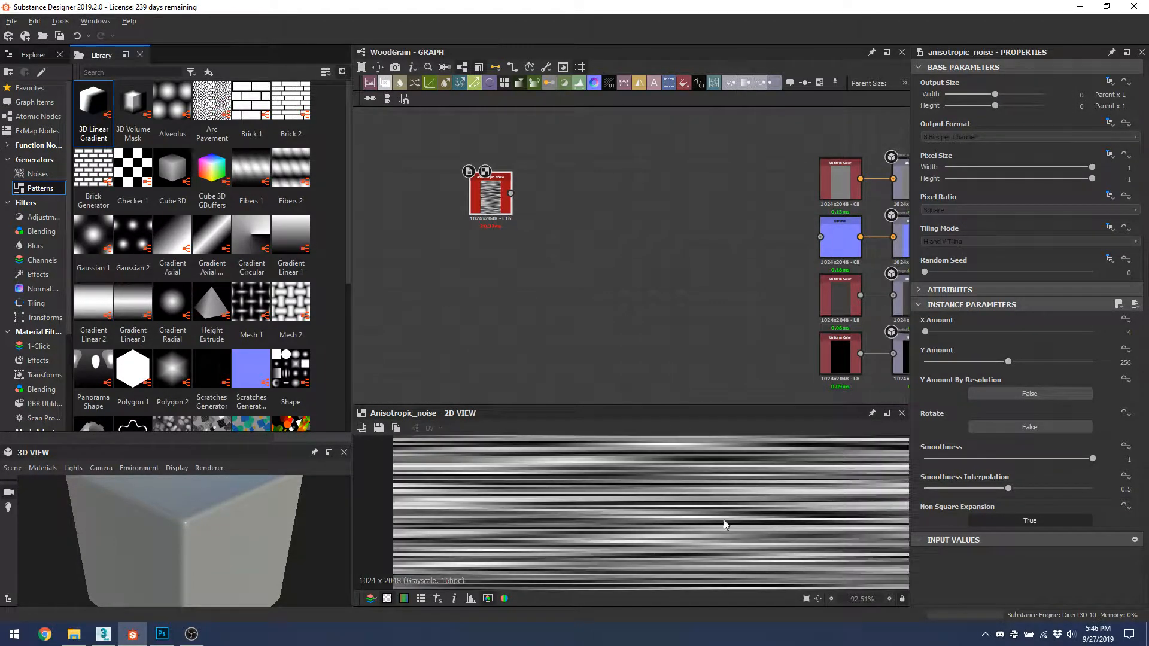
{"action": "scroll", "coordinate": [709, 503], "scroll_direction": "down", "scroll_amount": 6}
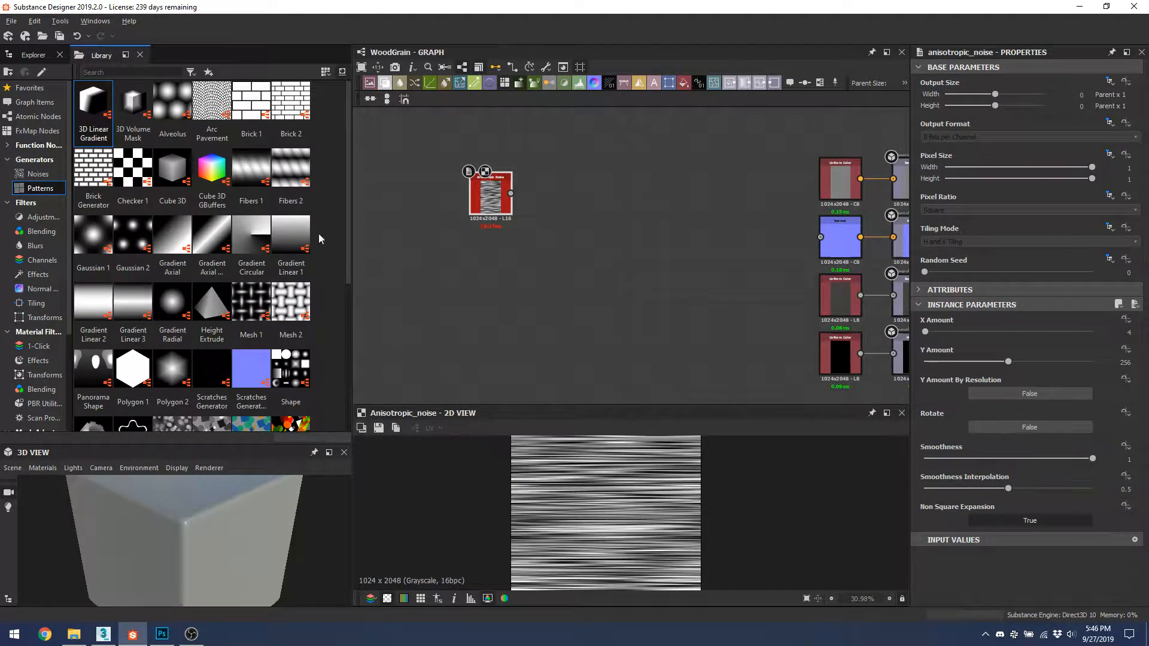
Step: Browse the library's Noises generators and add a Grunge Map 005 node just below Anisotropic Noise in the WoodGrain graph
{"action": "left_click", "coordinate": [53, 174]}
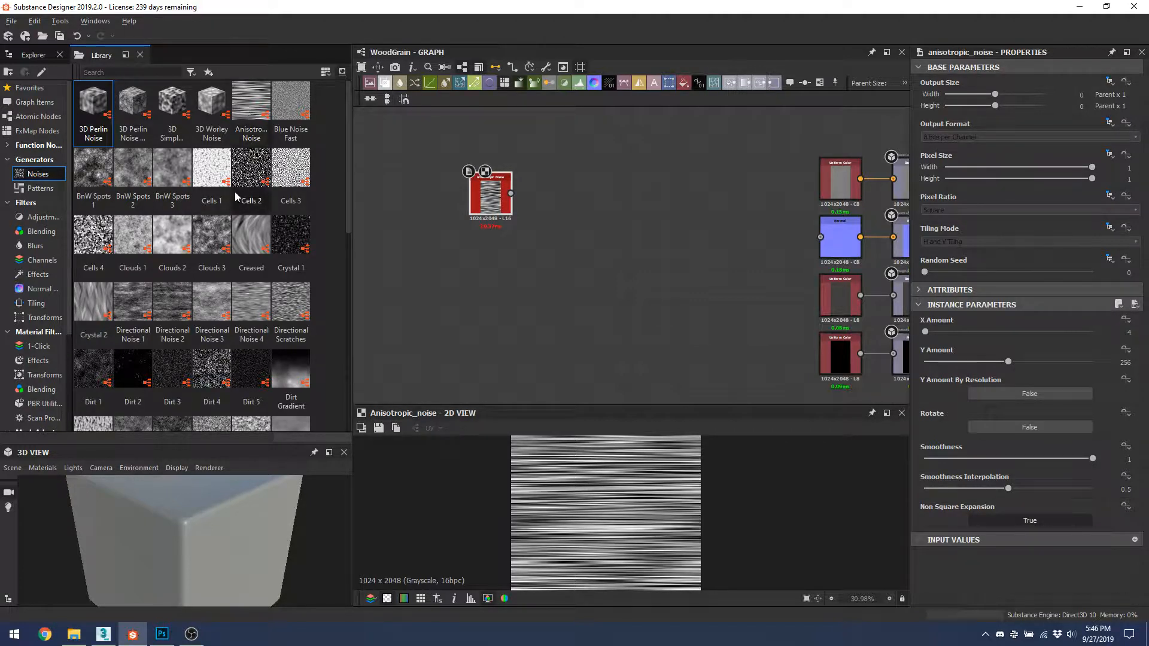
{"action": "scroll", "coordinate": [240, 200], "scroll_direction": "down", "scroll_amount": 3}
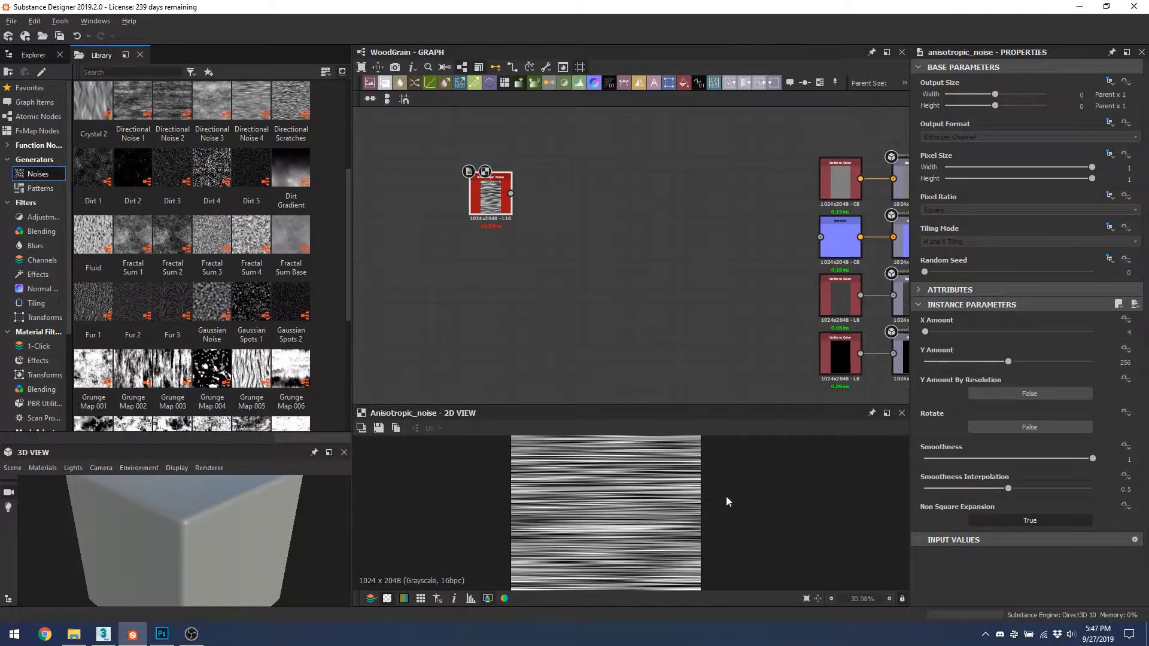
{"action": "scroll", "coordinate": [232, 276], "scroll_direction": "down", "scroll_amount": 3}
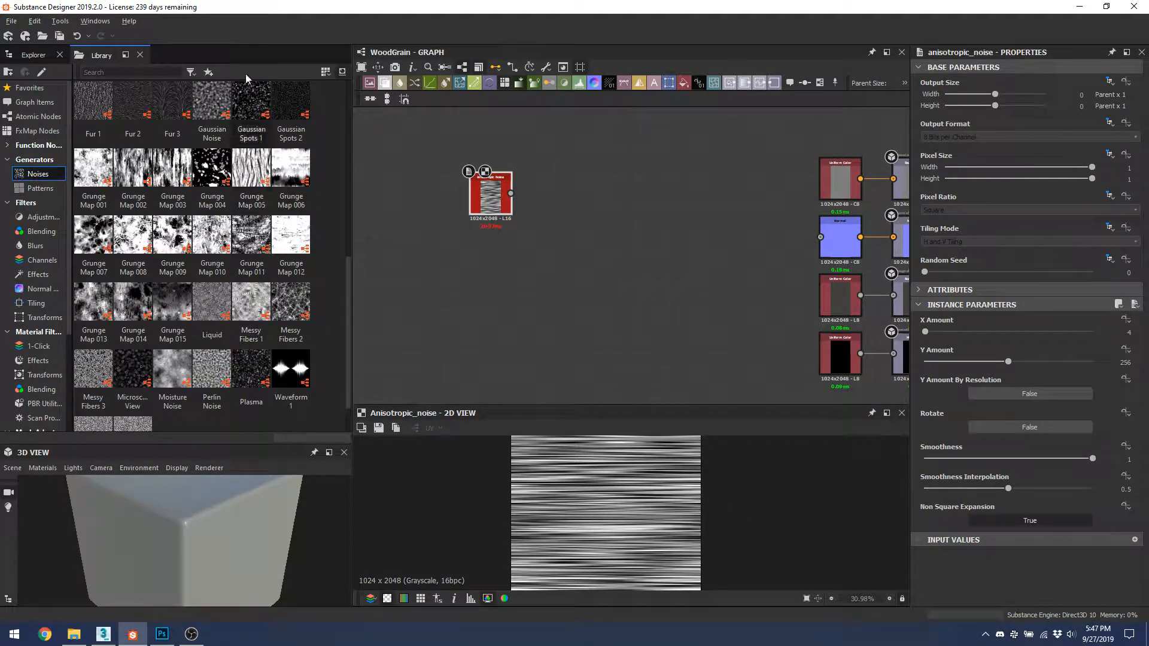
{"action": "scroll", "coordinate": [212, 194], "scroll_direction": "up", "scroll_amount": 3}
{"action": "scroll", "coordinate": [233, 179], "scroll_direction": "up", "scroll_amount": 2}
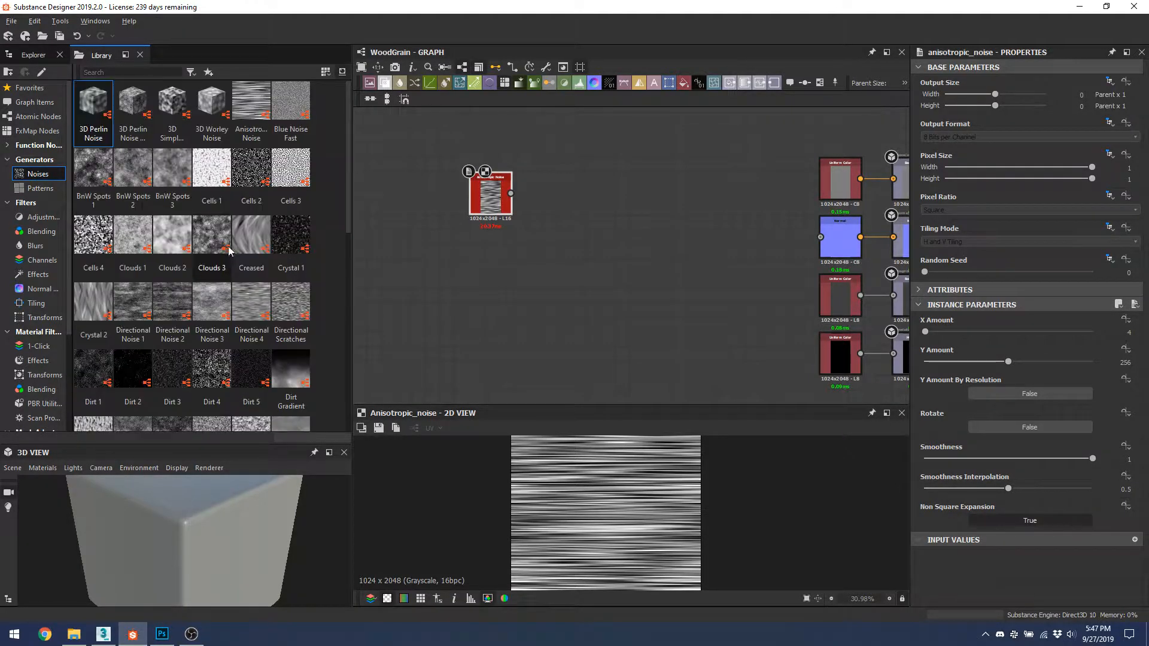
{"action": "scroll", "coordinate": [245, 177], "scroll_direction": "down", "scroll_amount": 6}
{"action": "left_click_drag", "start_coordinate": [255, 115], "coordinate": [478, 265]}
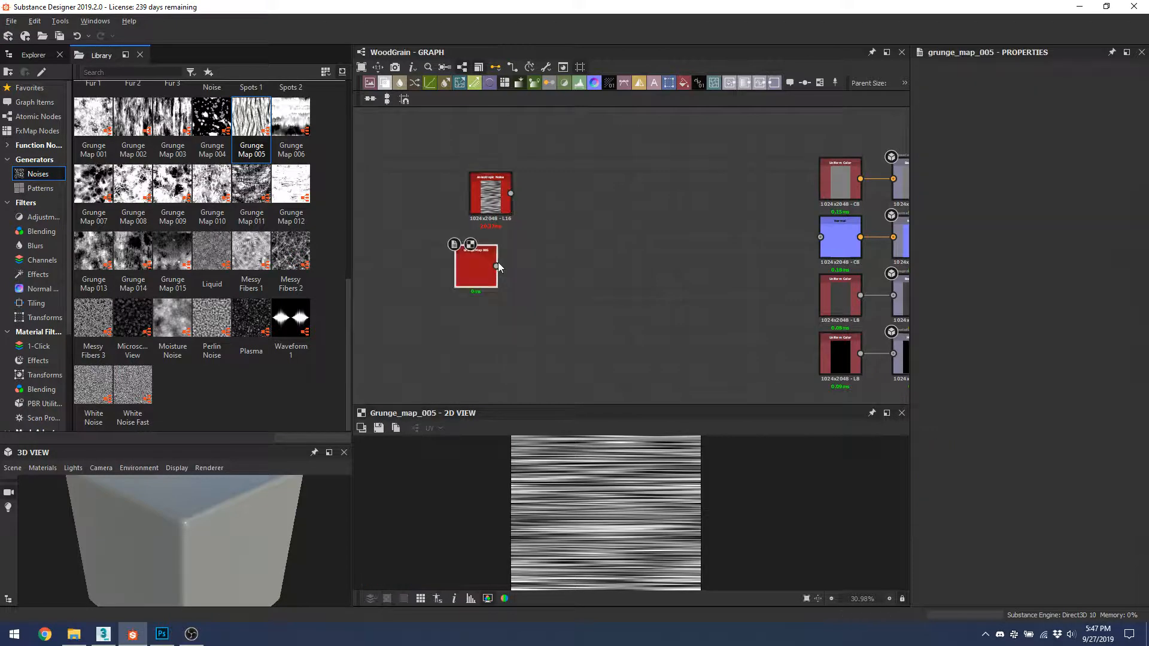
Step: Inspect the Grunge Map 005 pattern in the 2D view and connect a new Transformation 2D node to its output
{"action": "scroll", "coordinate": [616, 509], "scroll_direction": "up", "scroll_amount": 5}
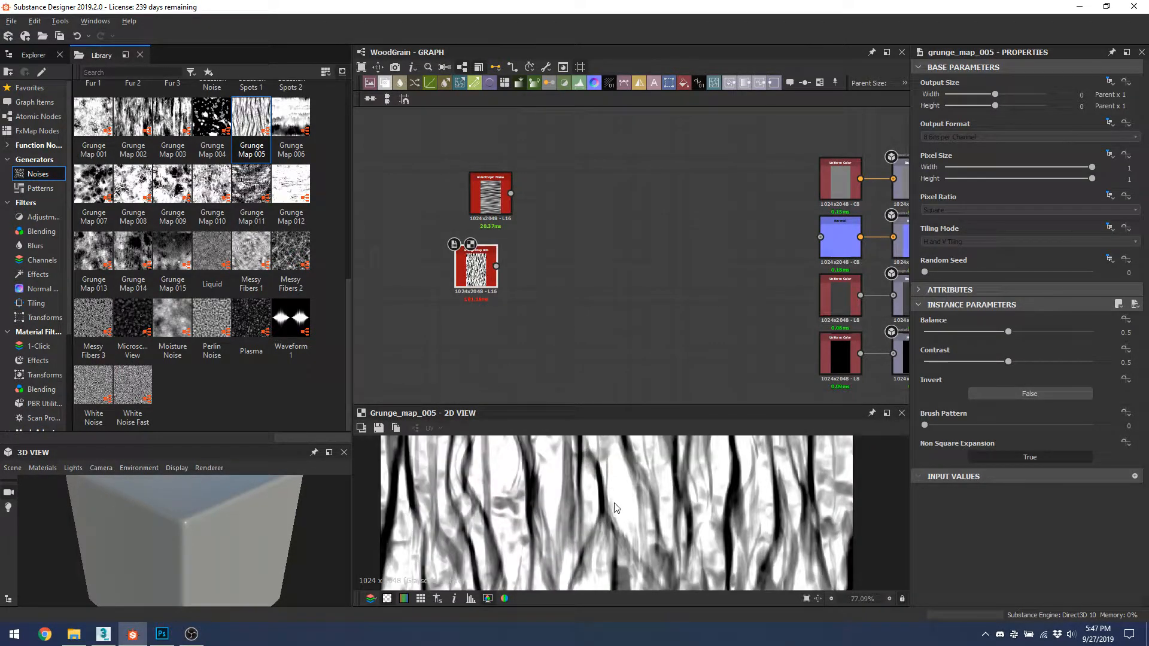
{"action": "scroll", "coordinate": [616, 508], "scroll_direction": "down", "scroll_amount": 4}
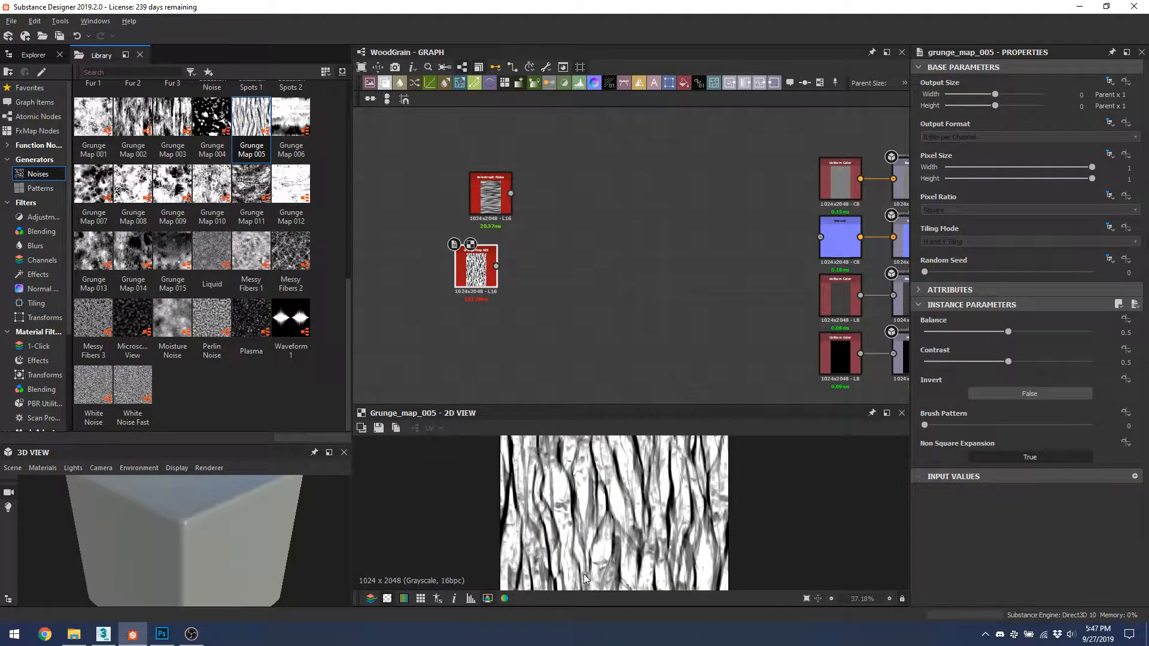
{"action": "scroll", "coordinate": [652, 481], "scroll_direction": "down", "scroll_amount": 3}
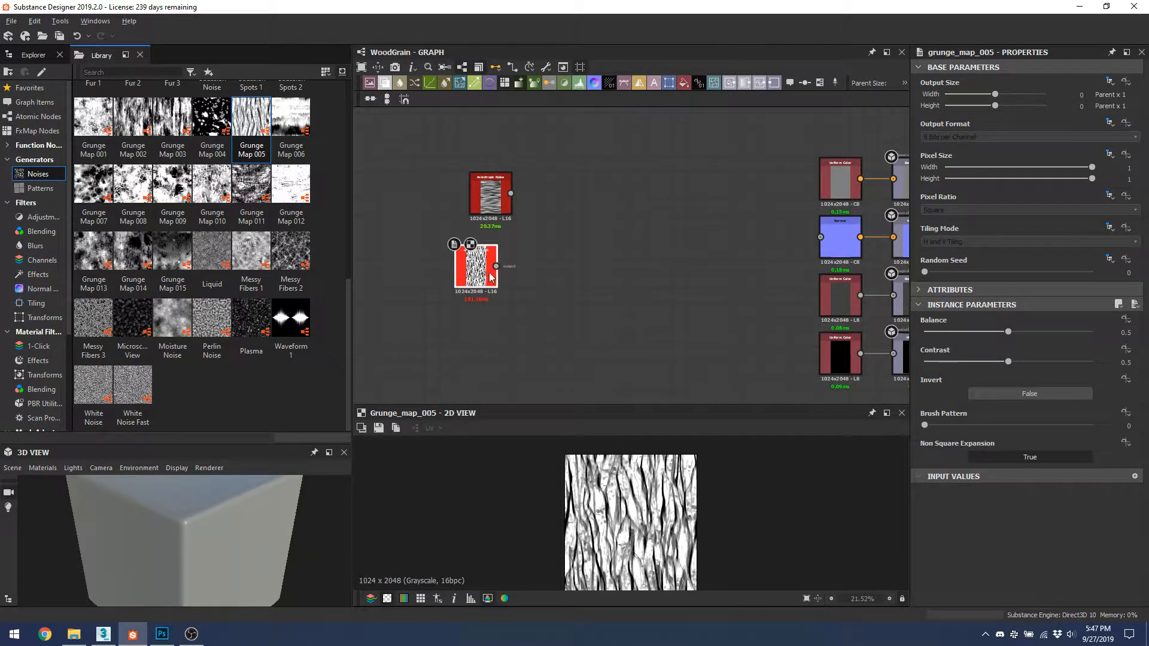
{"action": "key", "text": "space"}
{"action": "type", "text": "tra"}
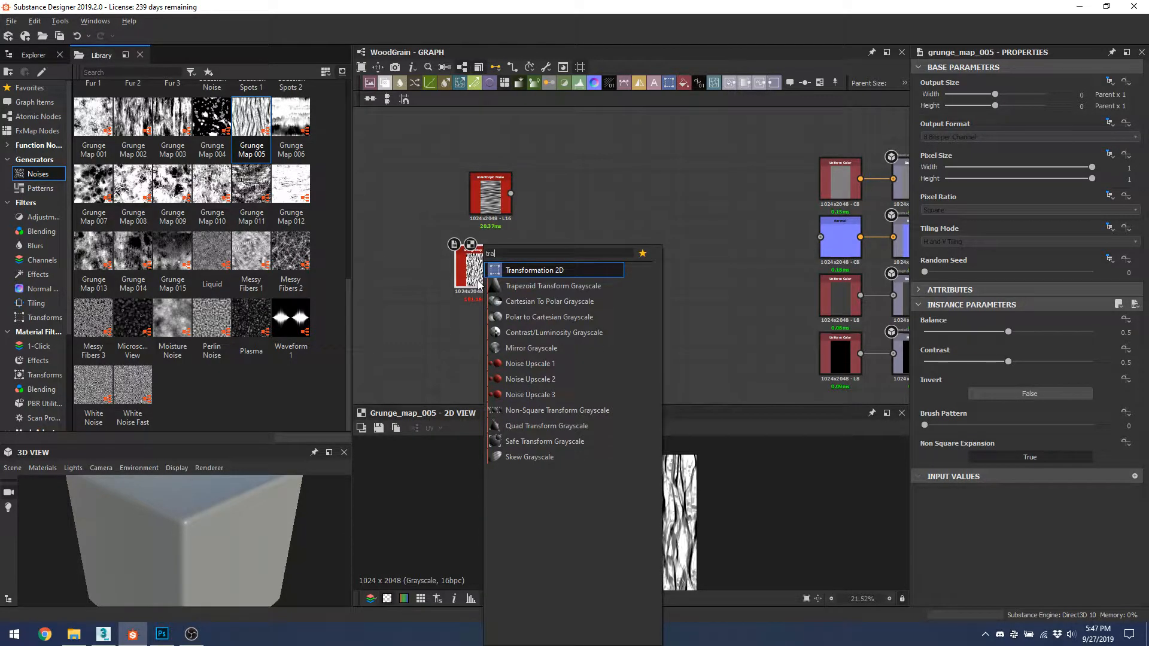
{"action": "key", "text": "Return"}
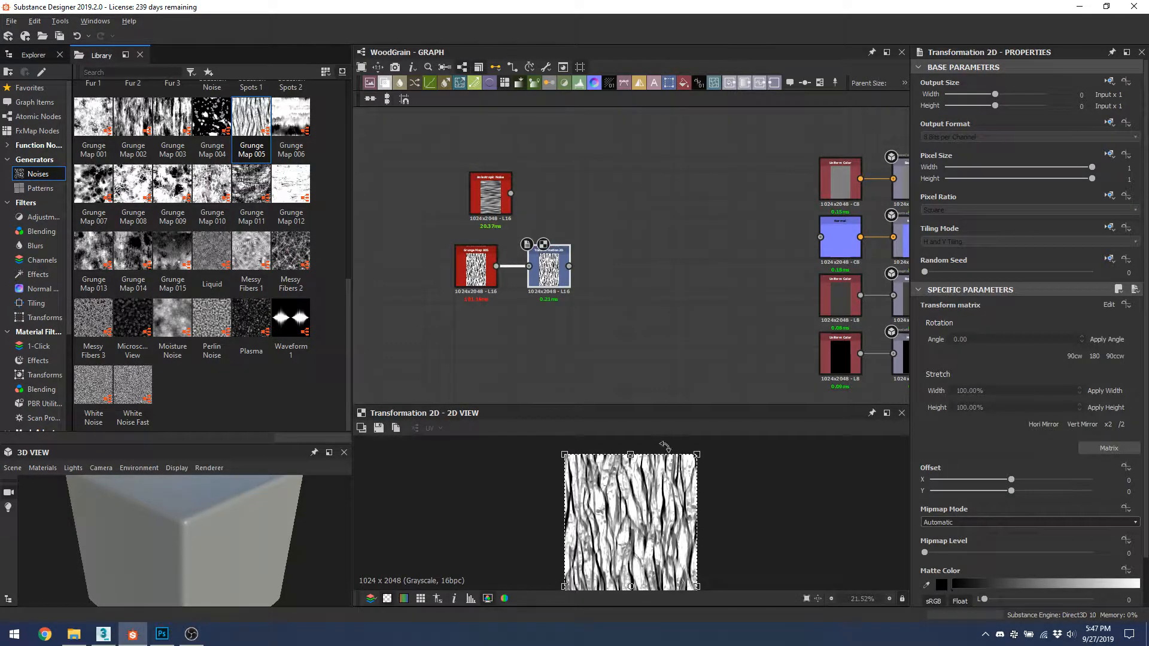
Step: Compare the noise directions and rotate the grunge pattern 90° clockwise in the Transformation 2D node
{"action": "left_click", "coordinate": [490, 191]}
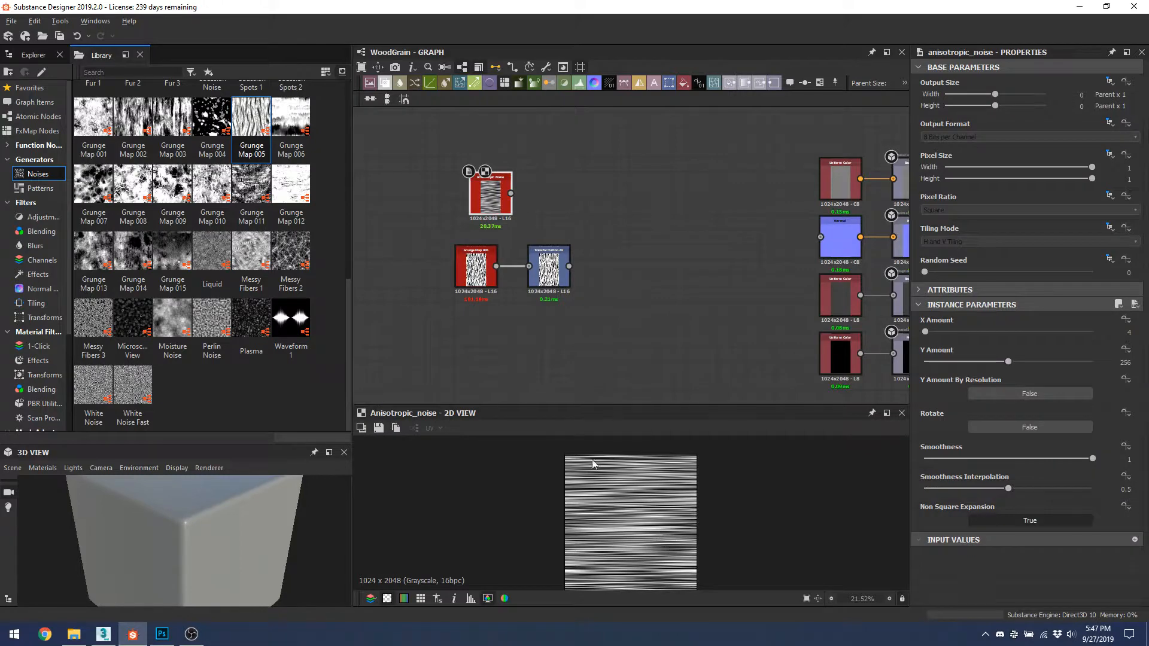
{"action": "left_click", "coordinate": [472, 248]}
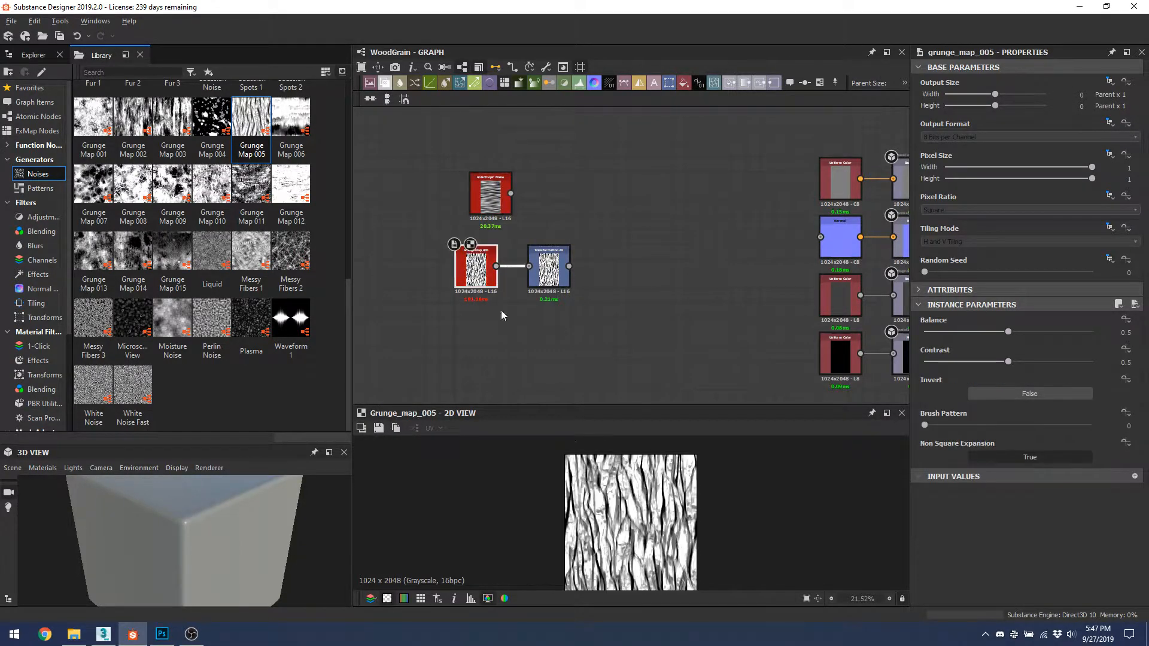
{"action": "left_click", "coordinate": [548, 264]}
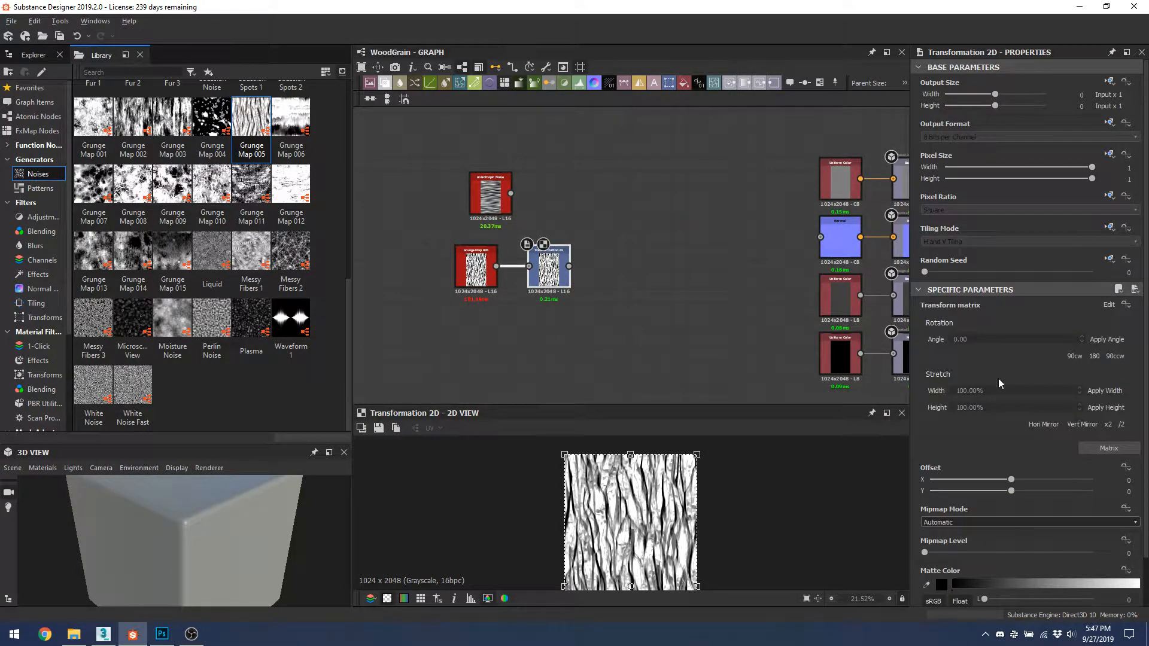
{"action": "left_click", "coordinate": [1075, 357]}
{"action": "key", "text": "f"}
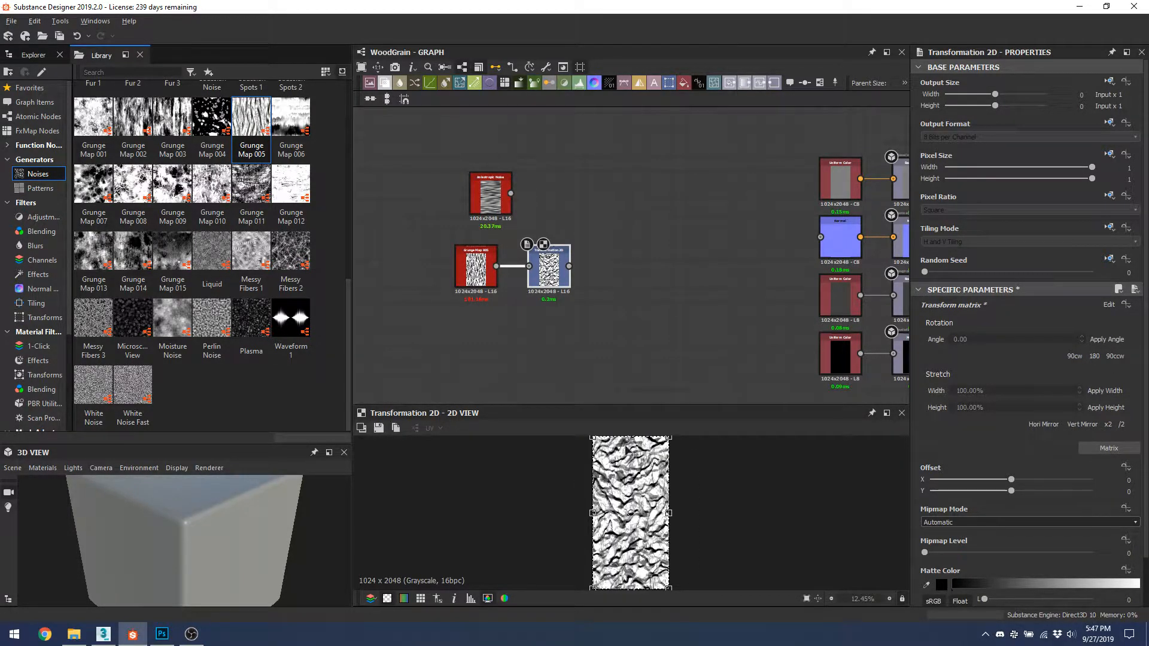
{"action": "scroll", "coordinate": [593, 457], "scroll_direction": "down", "scroll_amount": 2}
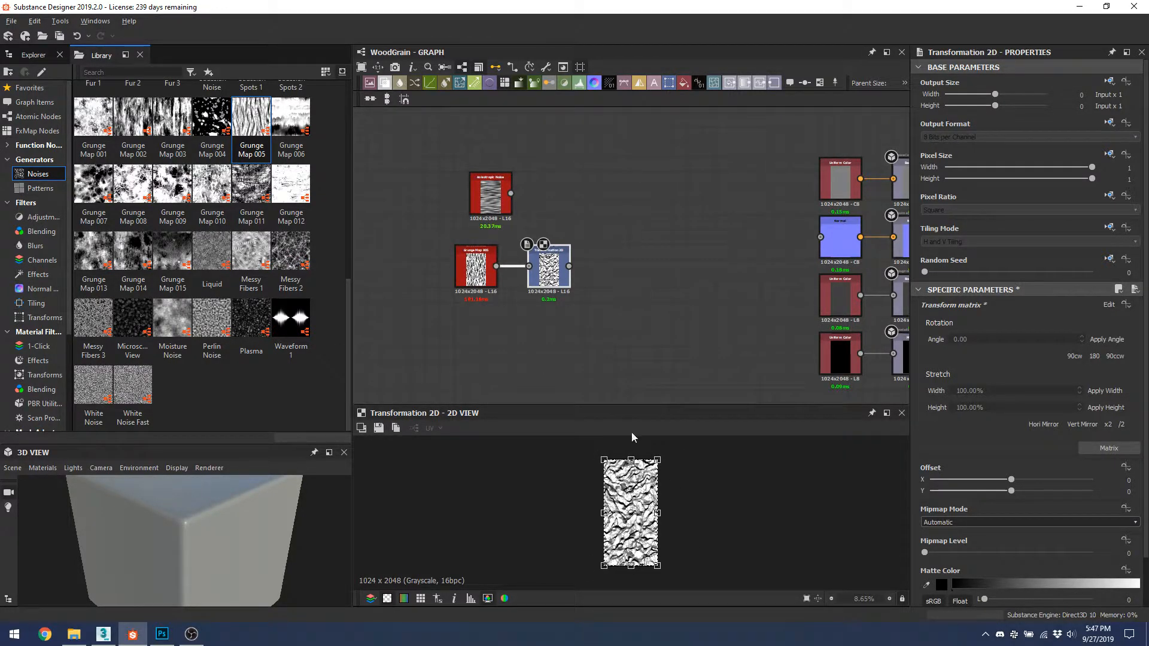
{"action": "scroll", "coordinate": [467, 274], "scroll_direction": "up", "scroll_amount": 3}
Step: Compare the original grunge with its rotated version and try a 200% height stretch in the Transformation 2D node
{"action": "double_click", "coordinate": [474, 269]}
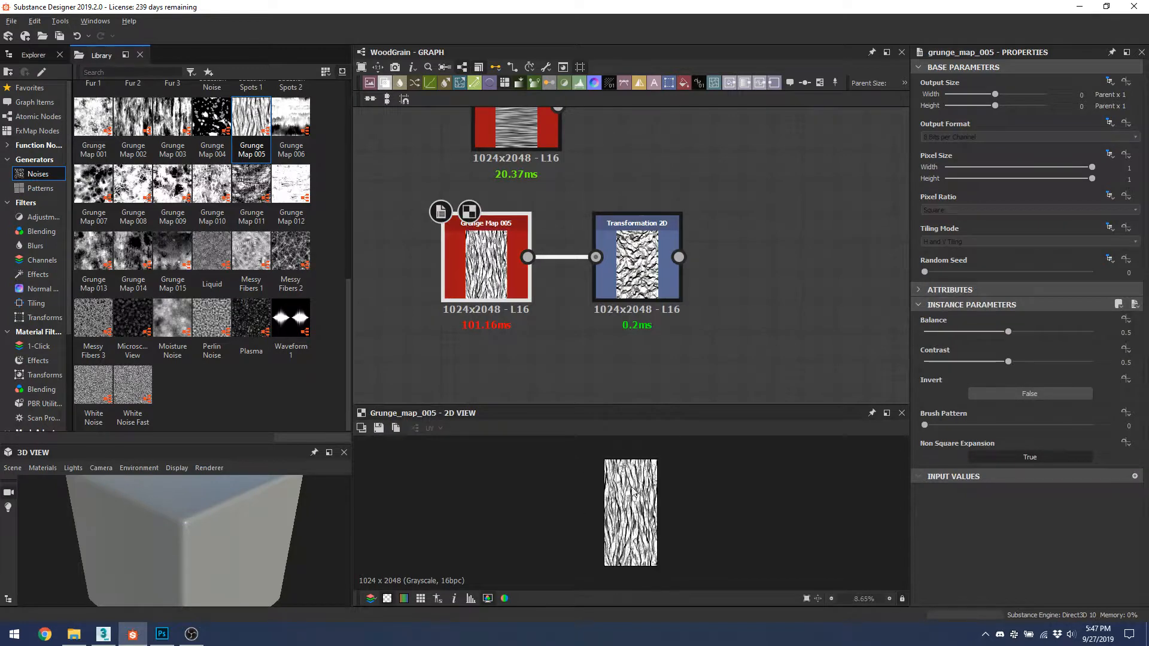
{"action": "double_click", "coordinate": [649, 263]}
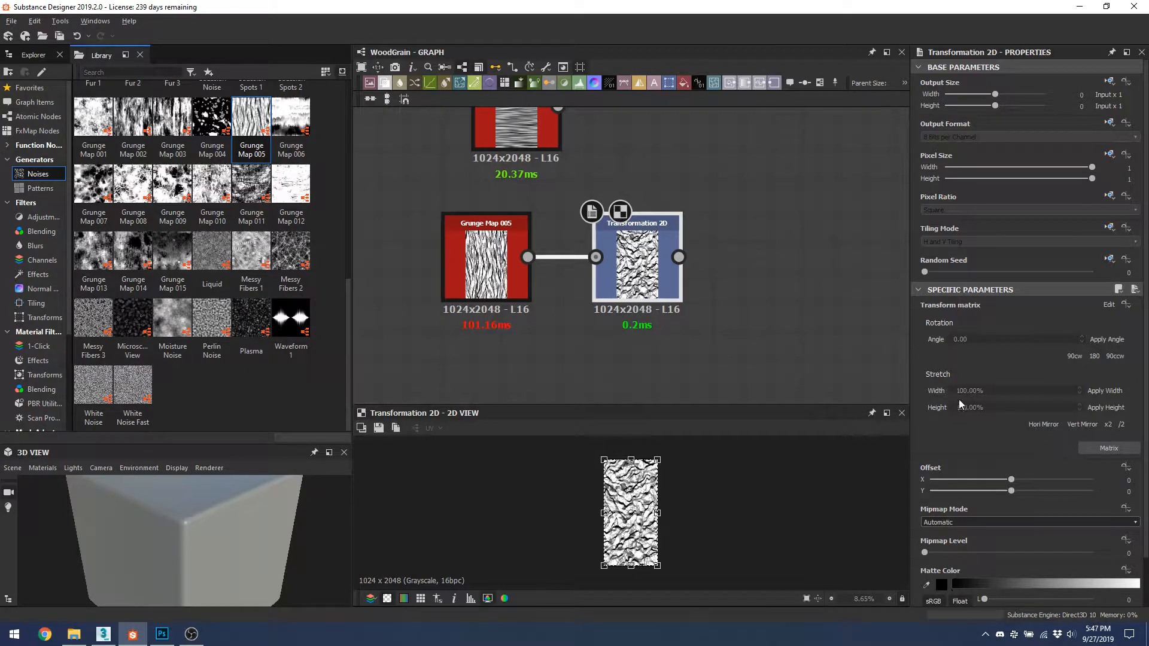
{"action": "left_click", "coordinate": [1003, 409]}
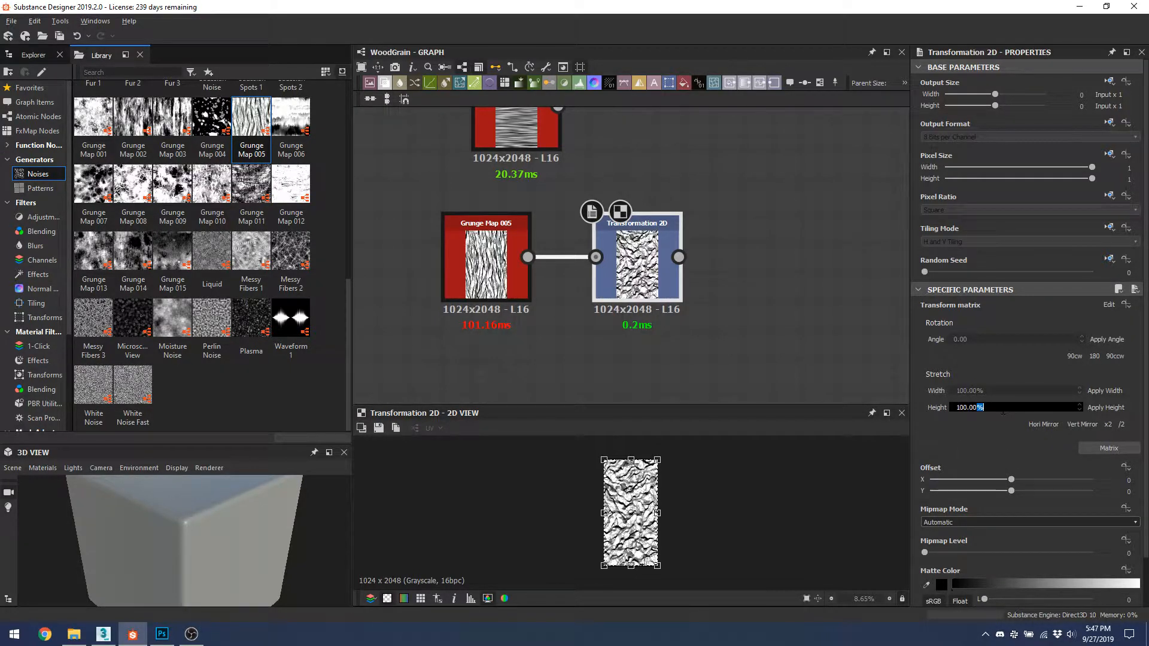
{"action": "type", "text": "200"}
{"action": "key", "text": "Return"}
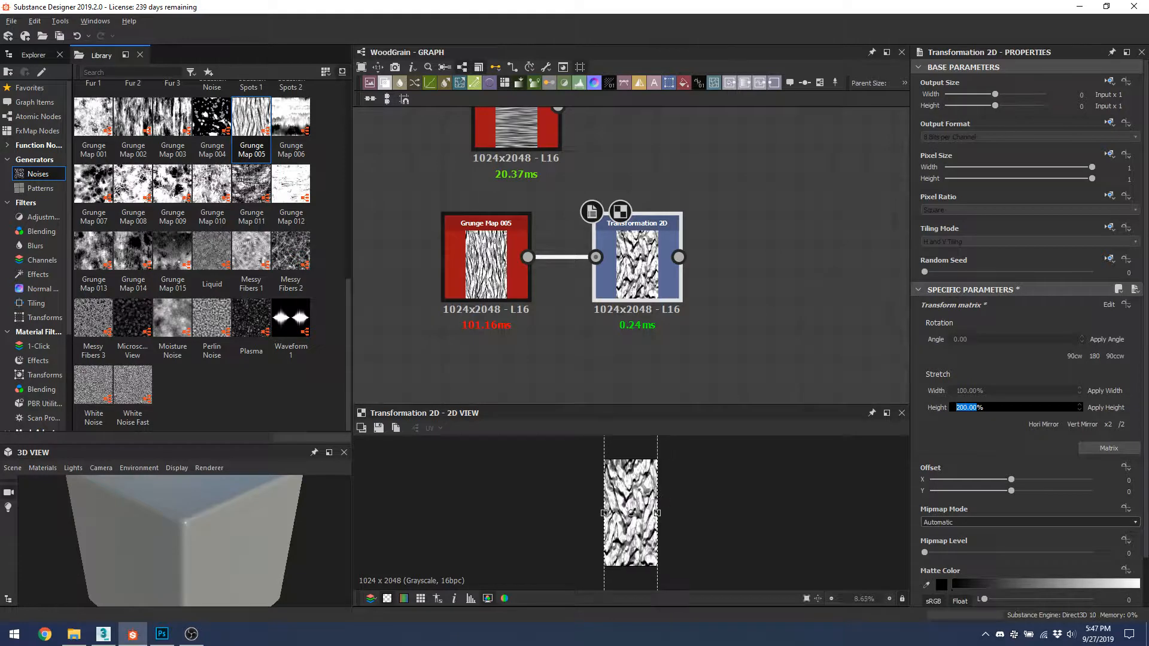
Step: Apply a 50% height stretch repeatedly in the Transformation 2D node to compress the grunge into tight horizontal streaks
{"action": "type", "text": "50"}
{"action": "key", "text": "Return"}
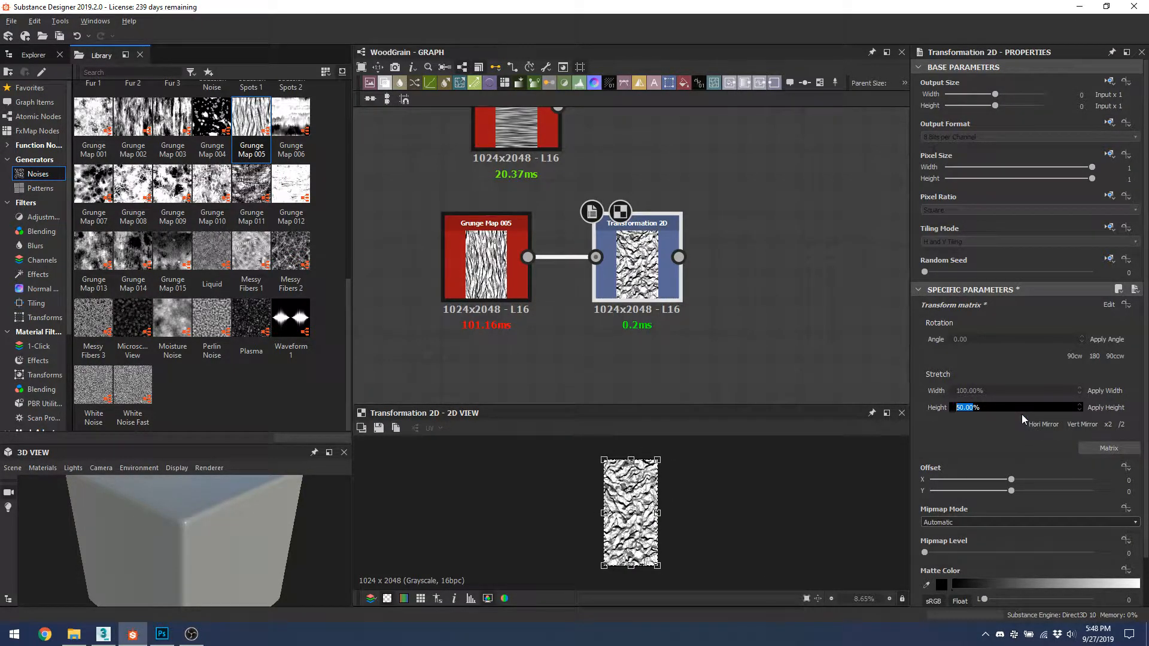
{"action": "scroll", "coordinate": [648, 511], "scroll_direction": "up", "scroll_amount": 3}
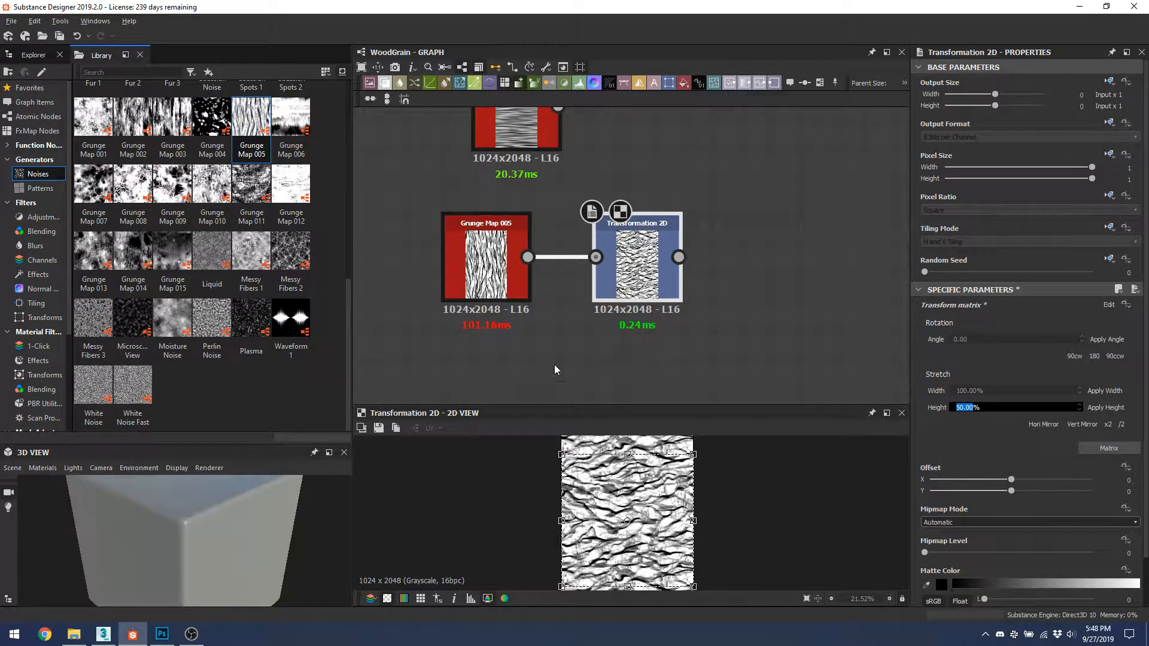
{"action": "scroll", "coordinate": [664, 506], "scroll_direction": "down", "scroll_amount": 2}
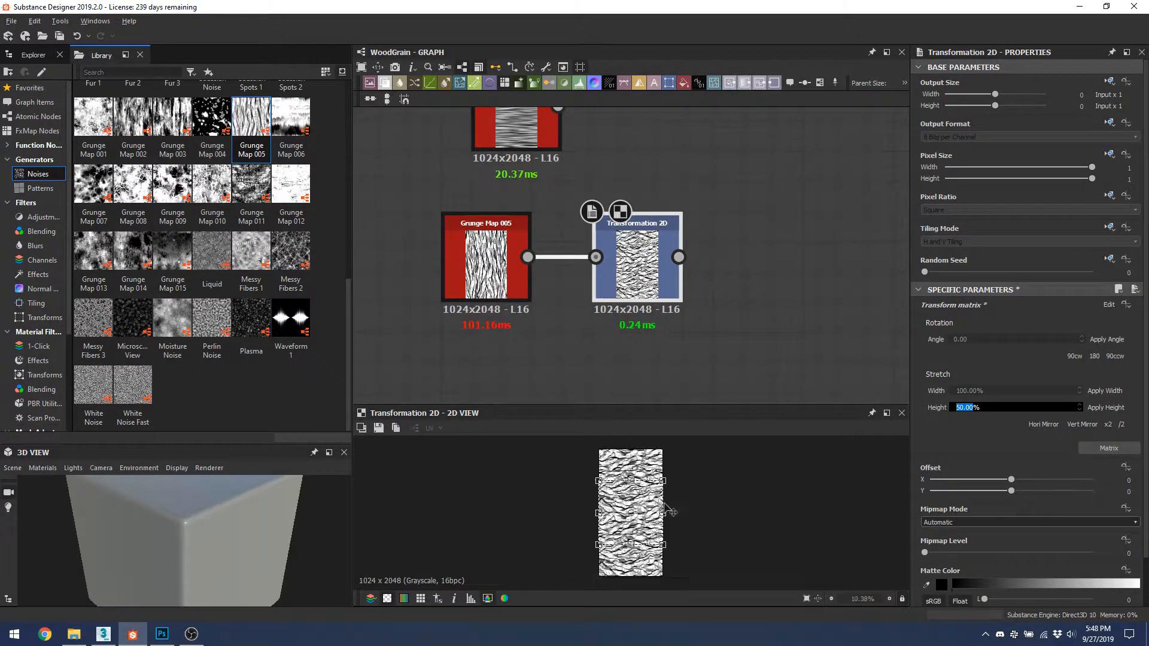
{"action": "scroll", "coordinate": [663, 486], "scroll_direction": "up", "scroll_amount": 5}
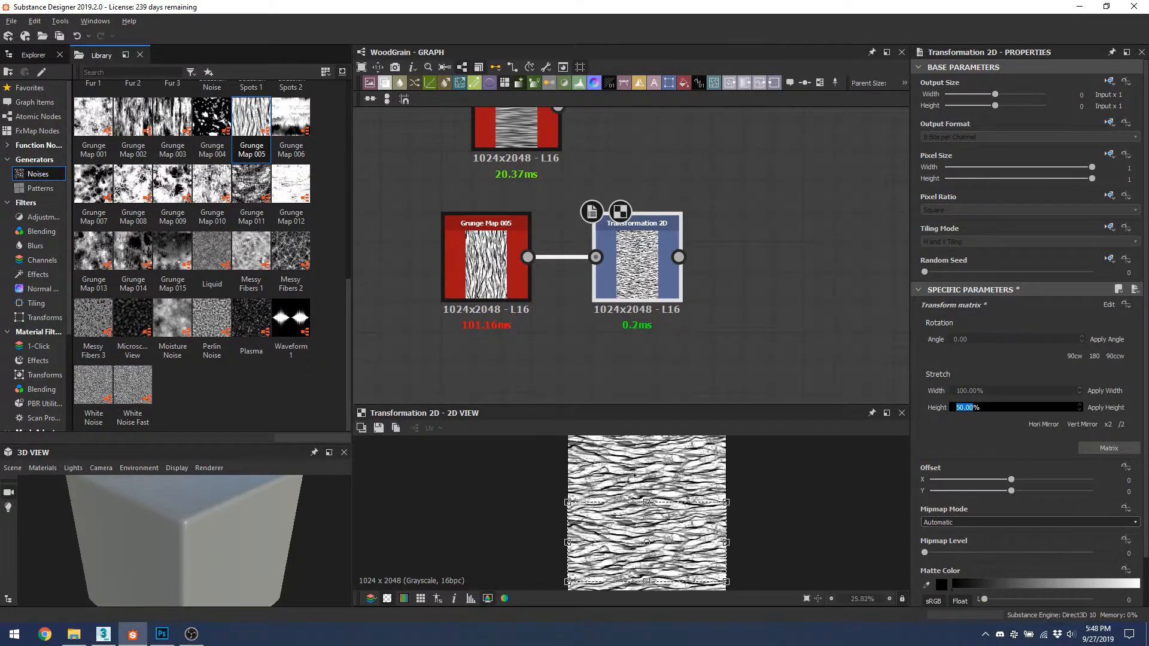
{"action": "right_click", "coordinate": [764, 375]}
{"action": "key", "text": "Escape"}
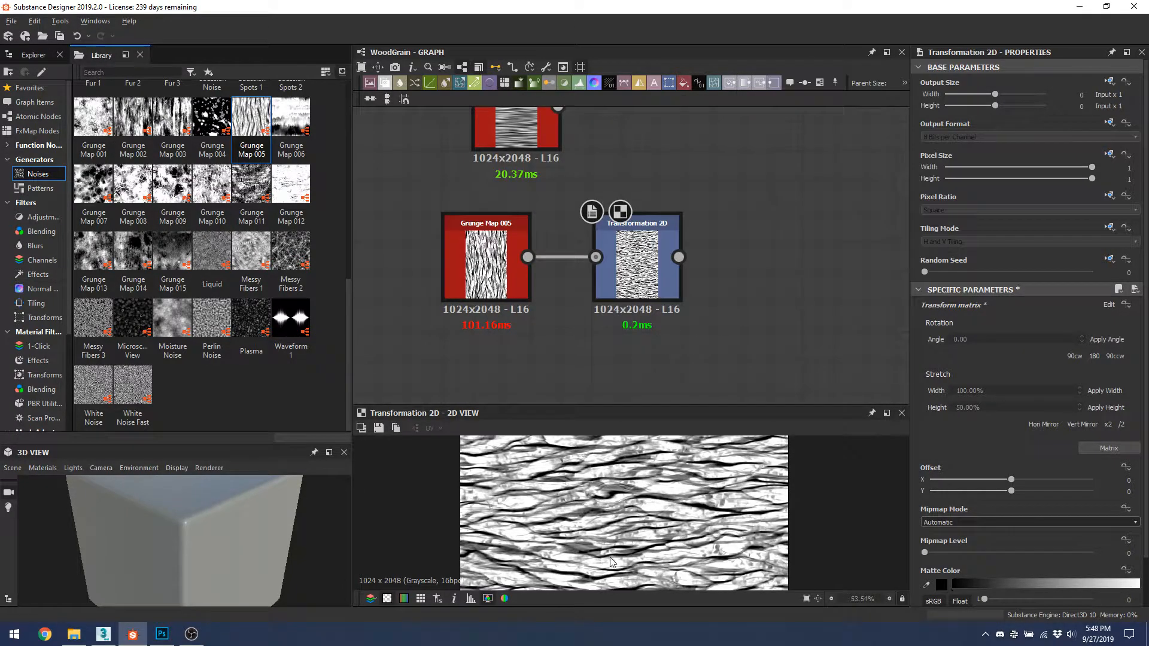
Step: Add a Blend node with Transformation 2D as its foreground and Anisotropic Noise as its background
{"action": "scroll", "coordinate": [618, 507], "scroll_direction": "down", "scroll_amount": 3}
{"action": "scroll", "coordinate": [561, 291], "scroll_direction": "down", "scroll_amount": 2}
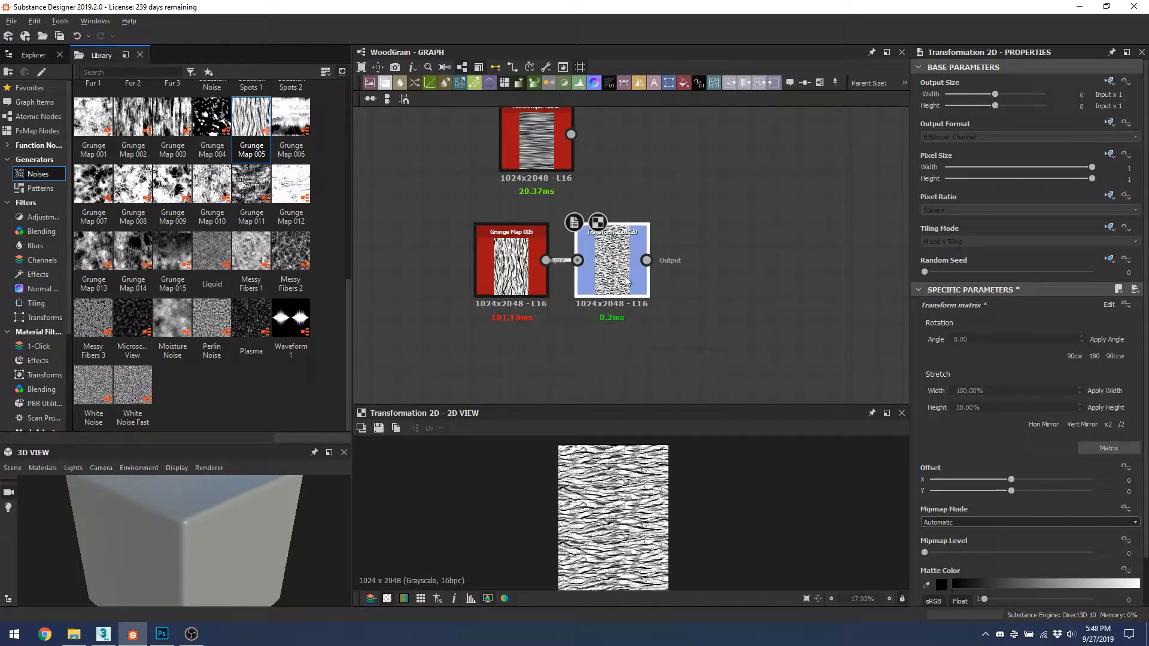
{"action": "left_click_drag", "start_coordinate": [556, 171], "coordinate": [637, 173]}
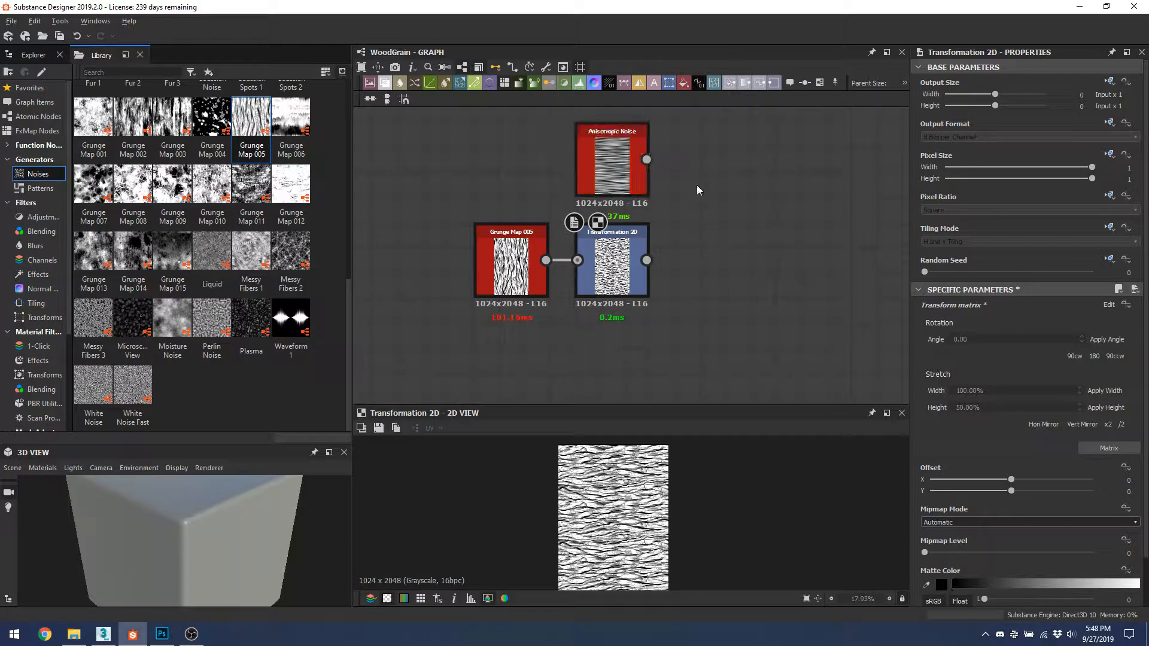
{"action": "left_click", "coordinate": [645, 179]}
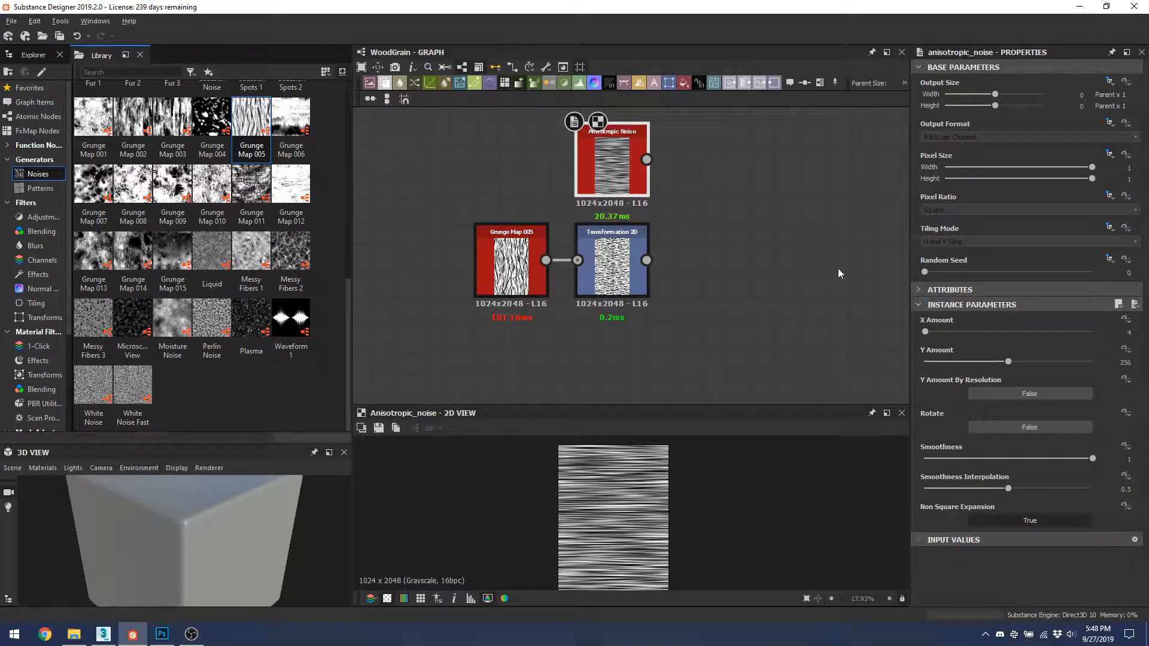
{"action": "key", "text": "space"}
{"action": "left_click", "coordinate": [819, 299]}
{"action": "left_click_drag", "start_coordinate": [647, 159], "coordinate": [704, 159]}
{"action": "left_click_drag", "start_coordinate": [743, 165], "coordinate": [819, 241]}
{"action": "left_click_drag", "start_coordinate": [647, 260], "coordinate": [785, 238]}
Step: Set the Blend node's blending mode to Overlay and inspect the combined grain up close and as a whole
{"action": "left_click", "coordinate": [979, 348]}
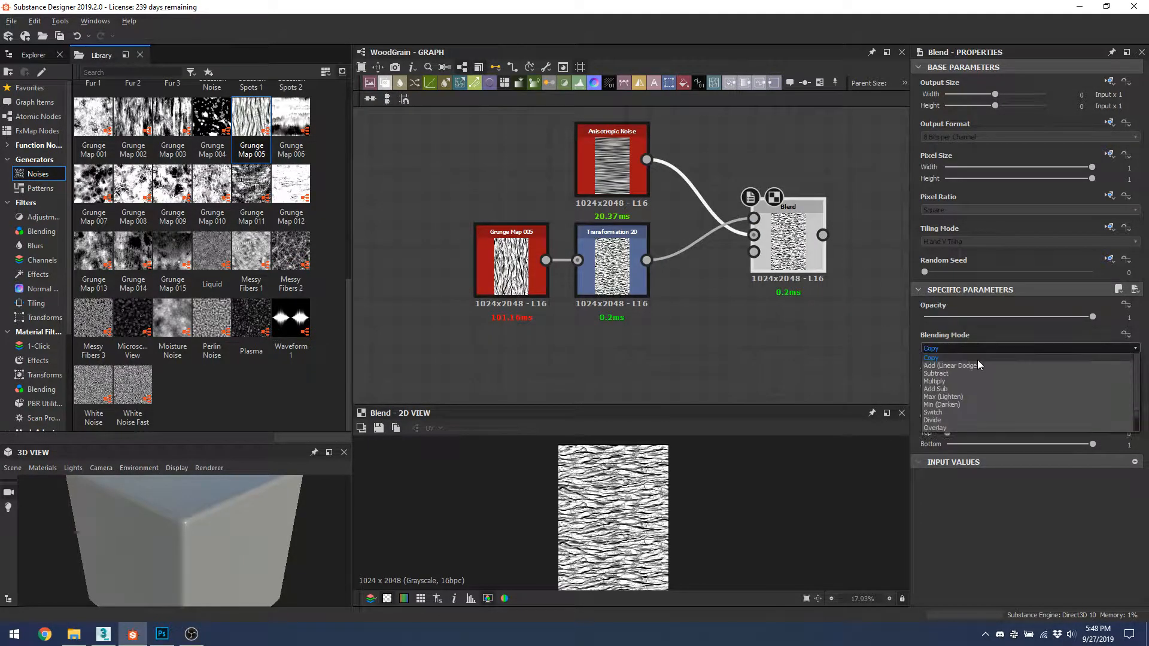
{"action": "left_click", "coordinate": [952, 428]}
{"action": "scroll", "coordinate": [541, 515], "scroll_direction": "up", "scroll_amount": 5}
{"action": "middle_click_drag", "start_coordinate": [731, 522], "coordinate": [620, 523]}
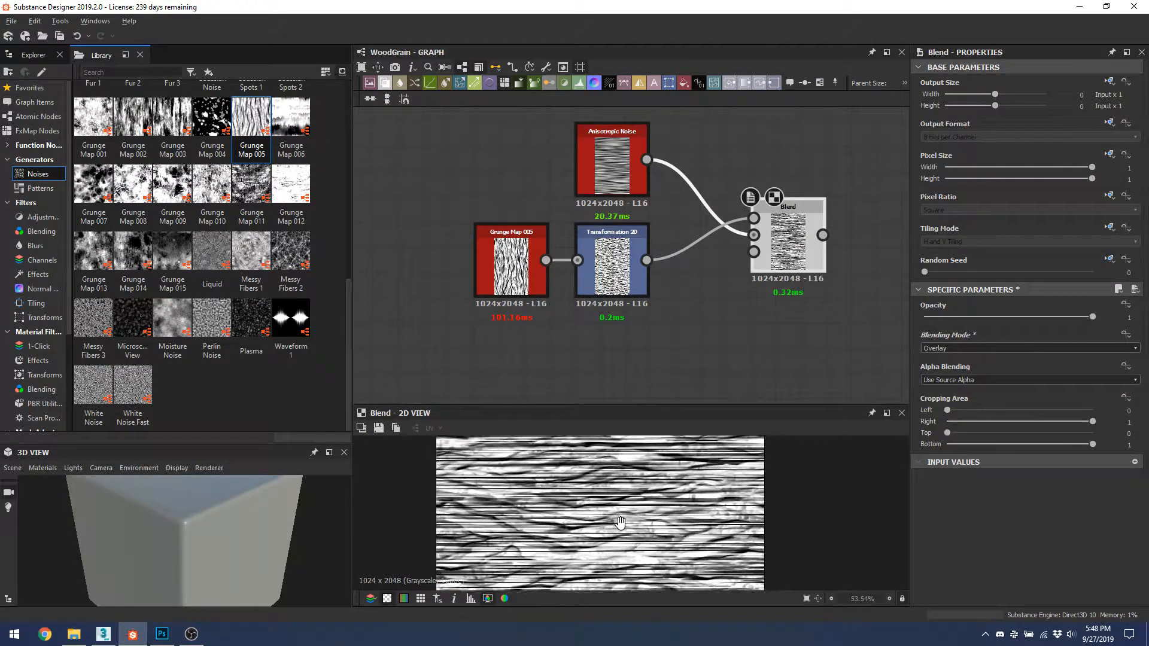
{"action": "scroll", "coordinate": [563, 496], "scroll_direction": "down", "scroll_amount": 4}
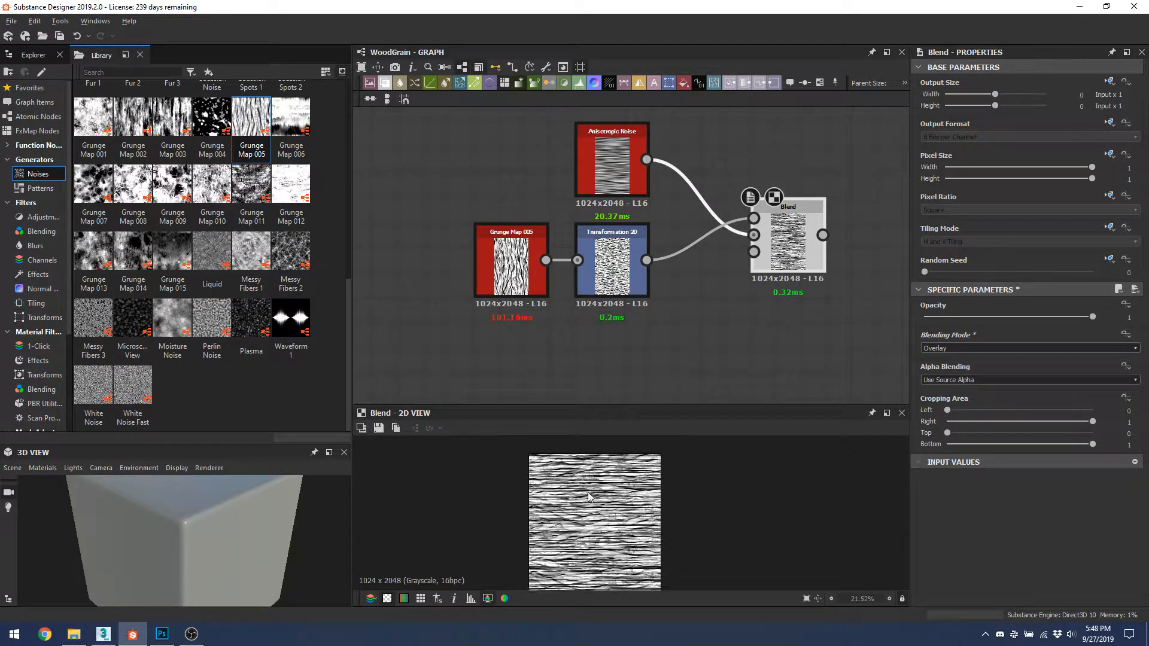
{"action": "scroll", "coordinate": [592, 499], "scroll_direction": "up", "scroll_amount": 5}
{"action": "scroll", "coordinate": [598, 505], "scroll_direction": "down", "scroll_amount": 1}
Step: Align the Anisotropic Noise node directly above Grunge Map 005 and preview the Blend result again
{"action": "double_click", "coordinate": [617, 165]}
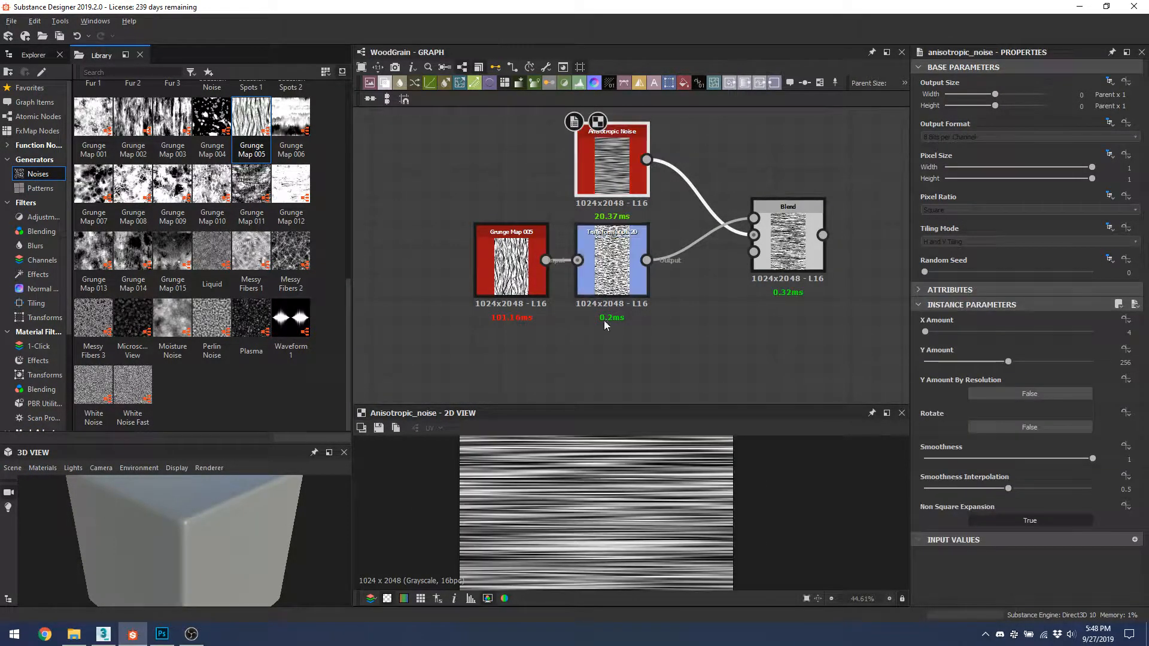
{"action": "left_click_drag", "start_coordinate": [601, 206], "coordinate": [500, 208]}
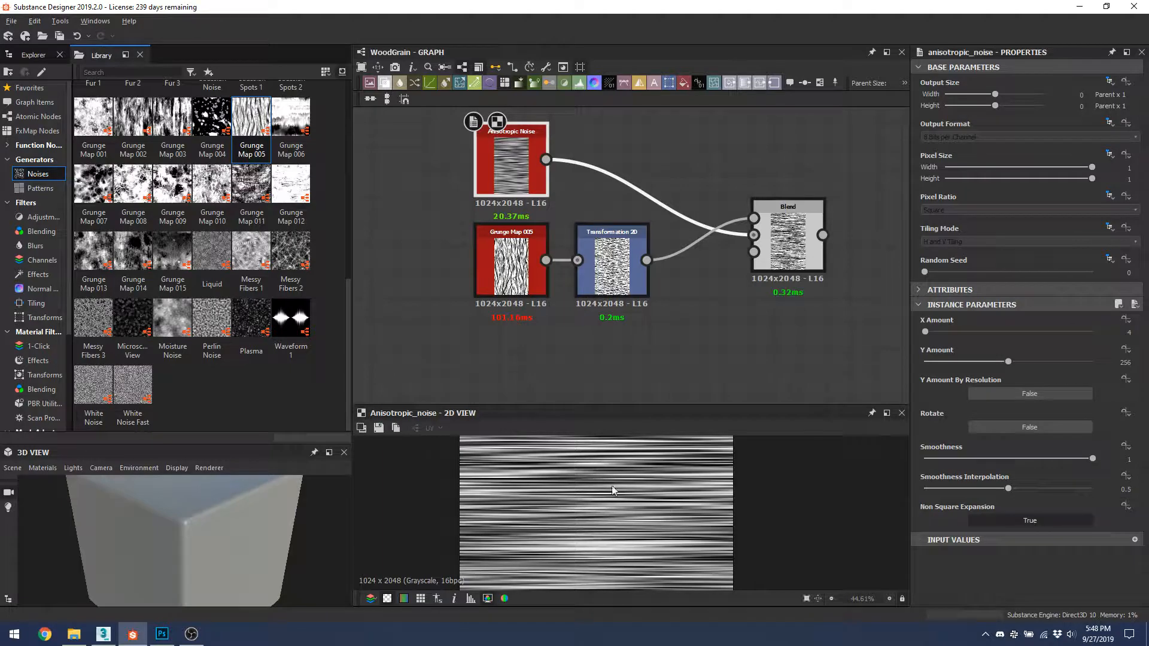
{"action": "double_click", "coordinate": [778, 230]}
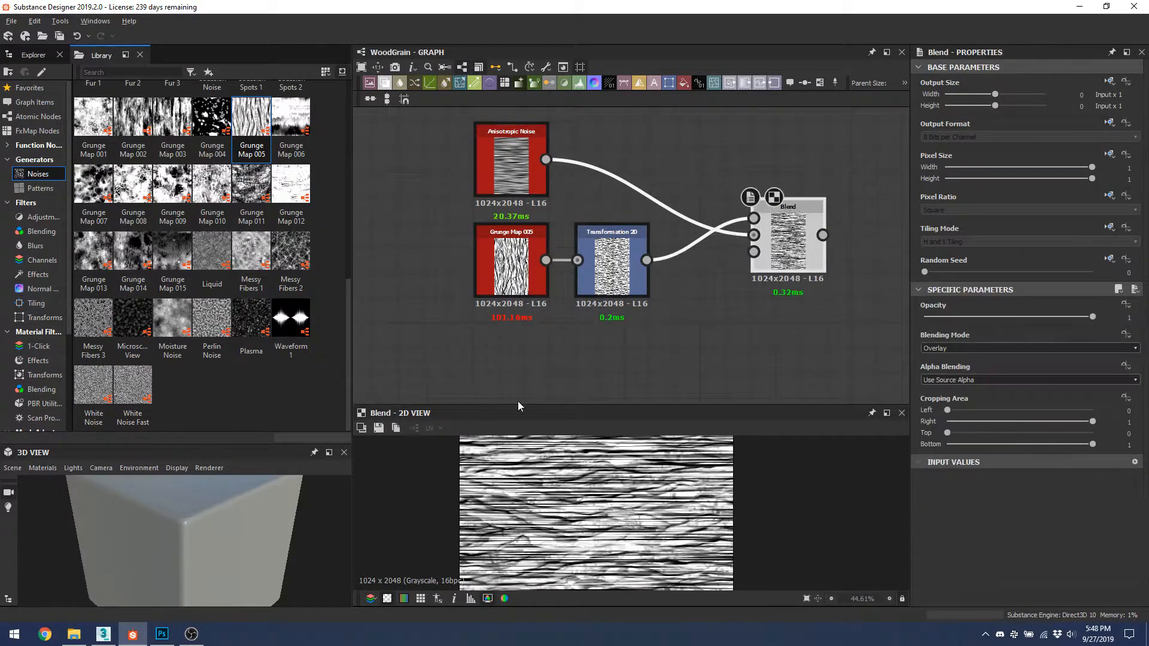
{"action": "scroll", "coordinate": [646, 549], "scroll_direction": "down", "scroll_amount": 2}
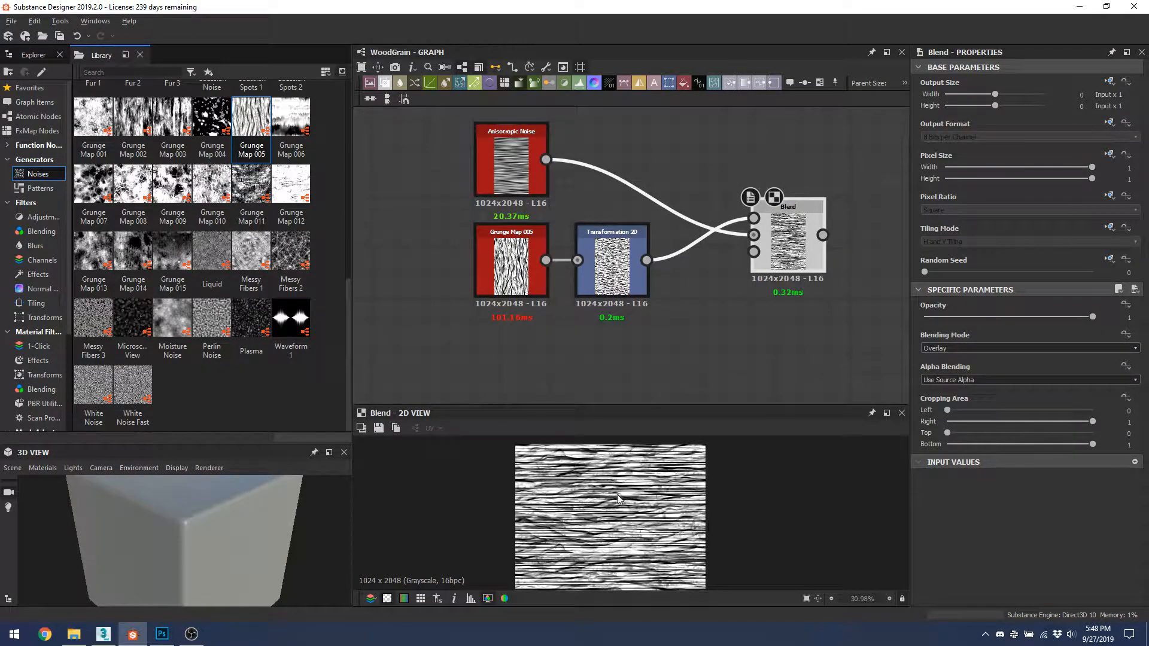
{"action": "scroll", "coordinate": [144, 209], "scroll_direction": "up", "scroll_amount": 2}
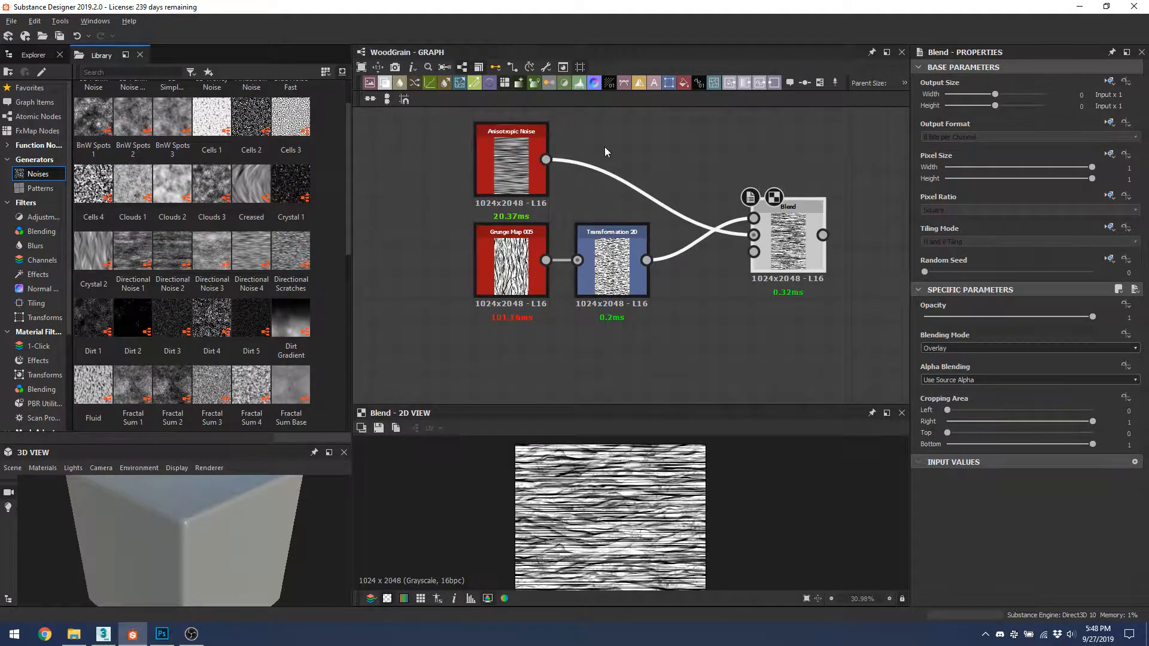
Step: Move the Anisotropic Noise node below Grunge Map 005 and bring the Blend node right beside Transformation 2D
{"action": "left_click", "coordinate": [605, 147]}
{"action": "middle_click_drag", "start_coordinate": [606, 139], "coordinate": [555, 161]}
{"action": "scroll", "coordinate": [500, 188], "scroll_direction": "down", "scroll_amount": 2}
{"action": "middle_click_drag", "start_coordinate": [487, 201], "coordinate": [486, 170]}
{"action": "left_click_drag", "start_coordinate": [465, 160], "coordinate": [468, 305]}
{"action": "left_click_drag", "start_coordinate": [673, 196], "coordinate": [621, 213]}
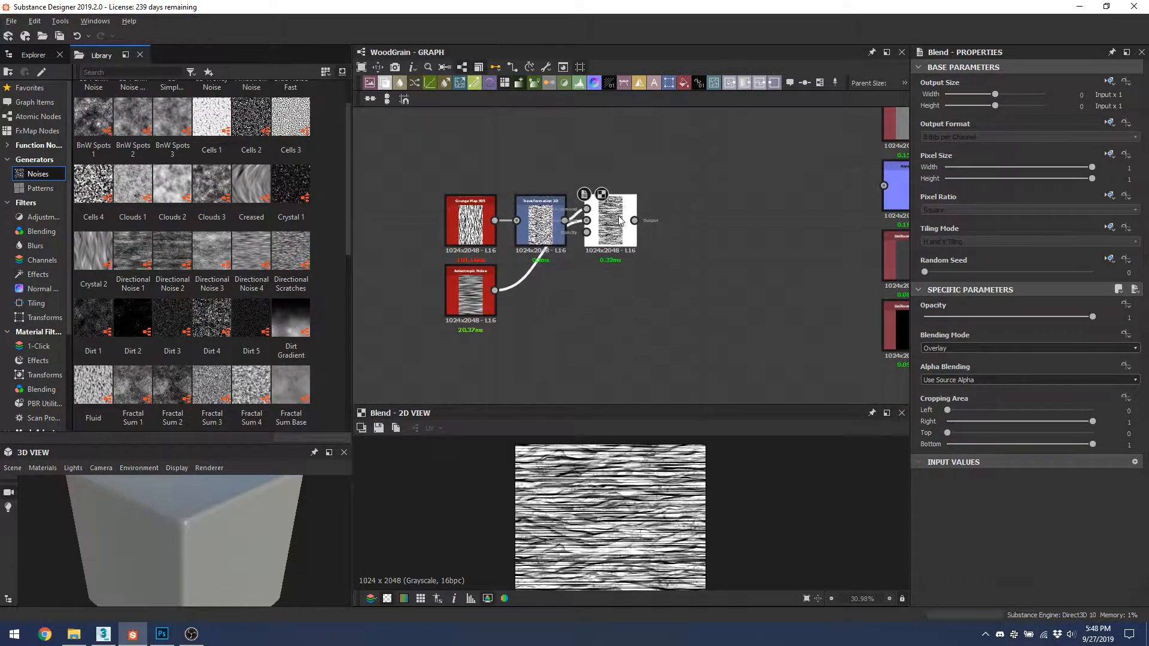
Step: Dock the Transformation 2D and Grunge Map 005 nodes onto the Blend node's foreground input
{"action": "left_click", "coordinate": [530, 239]}
{"action": "key", "text": "d"}
{"action": "left_click", "coordinate": [477, 230]}
{"action": "key", "text": "d"}
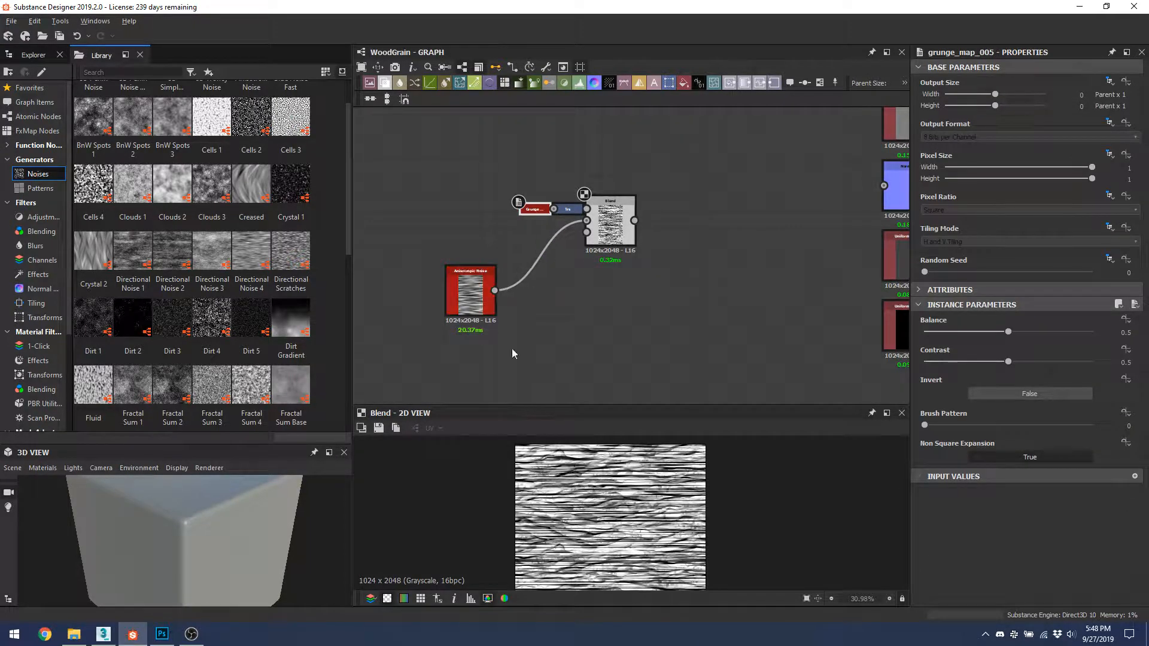
{"action": "double_click", "coordinate": [476, 302]}
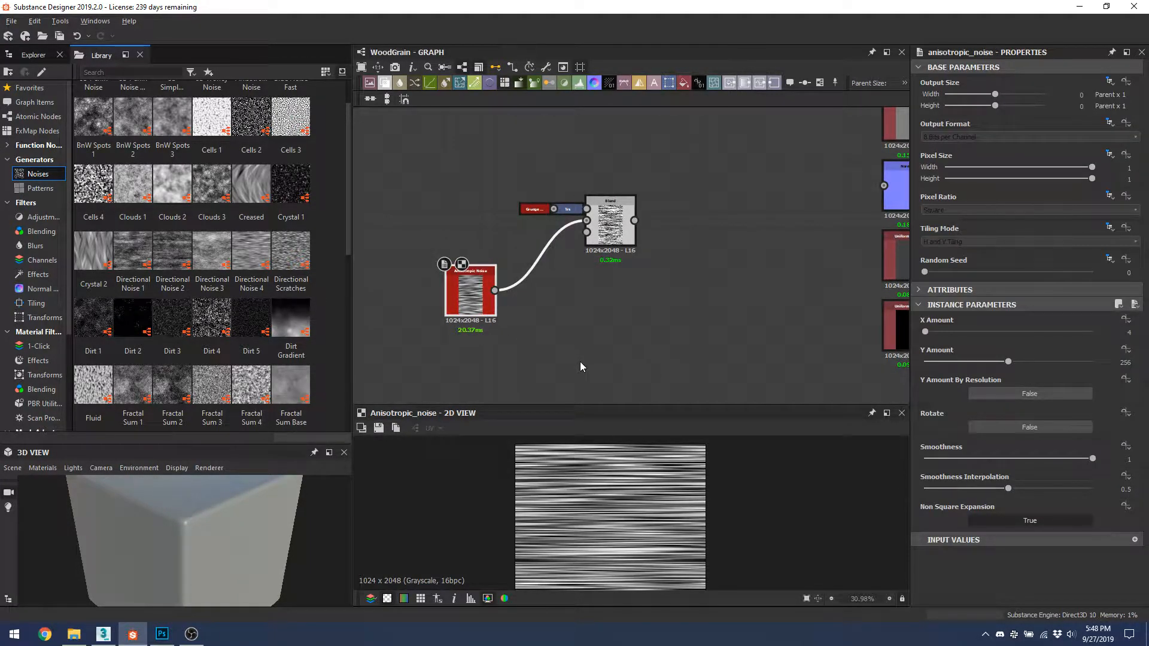
{"action": "key", "text": "space"}
{"action": "type", "text": "warp"}
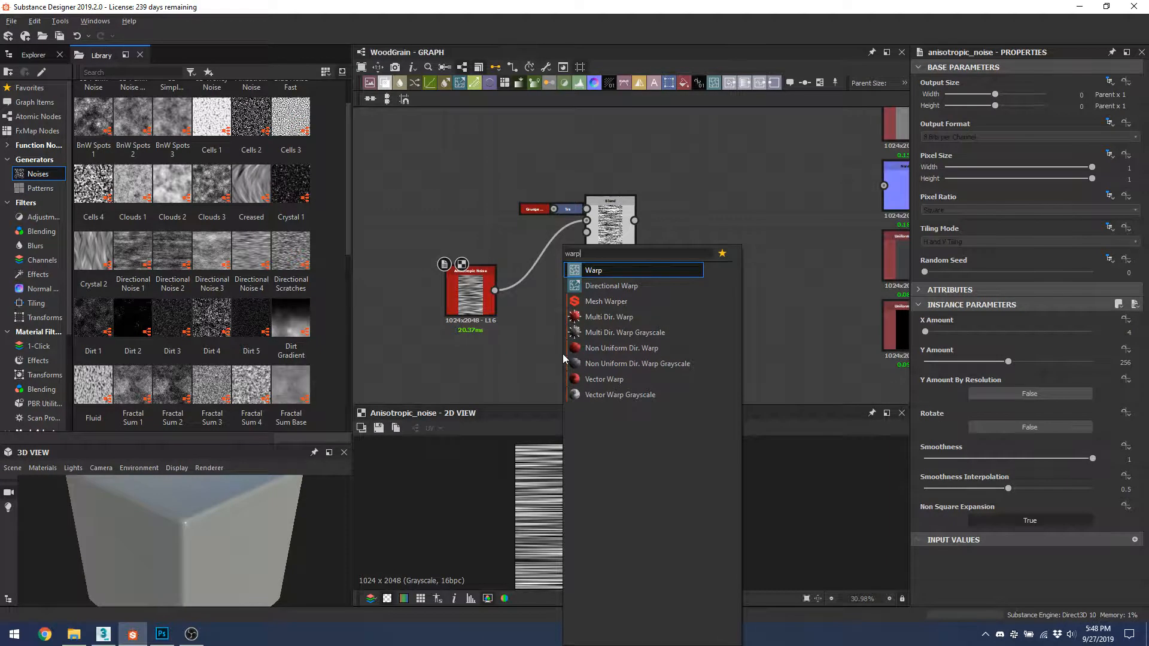
{"action": "key", "text": "Down"}
{"action": "key", "text": "Up"}
{"action": "key", "text": "Down"}
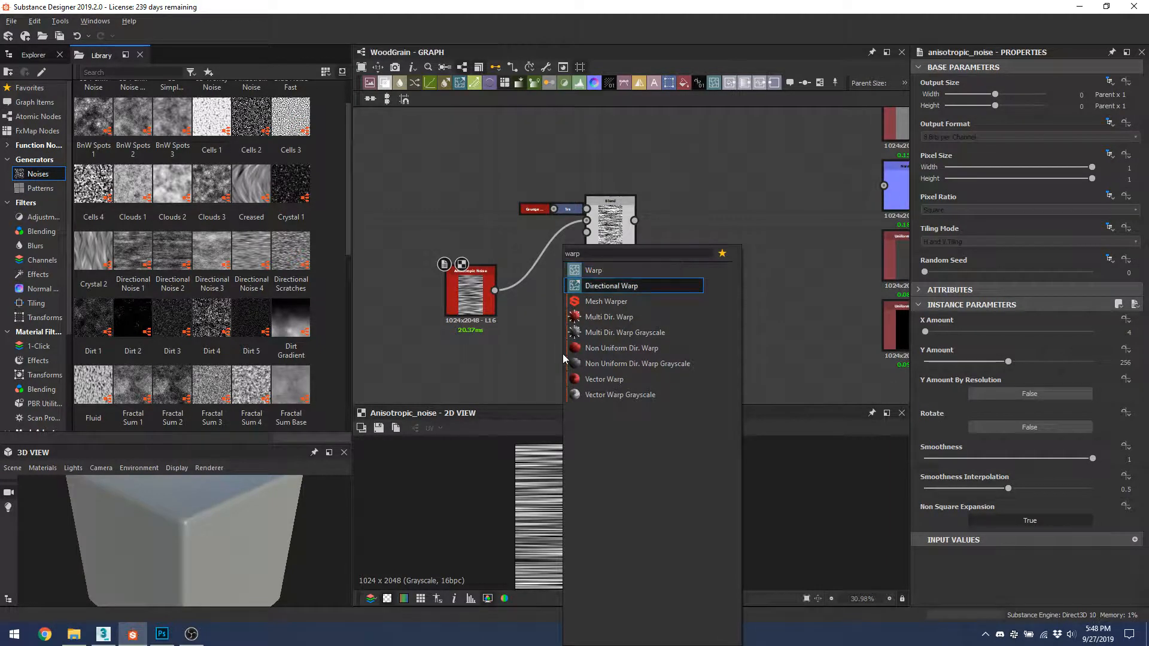
{"action": "key", "text": "Down"}
{"action": "key", "text": "Down"}
{"action": "key", "text": "Down"}
{"action": "key", "text": "Down"}
{"action": "key", "text": "Down"}
{"action": "key", "text": "Down"}
{"action": "key", "text": "Down"}
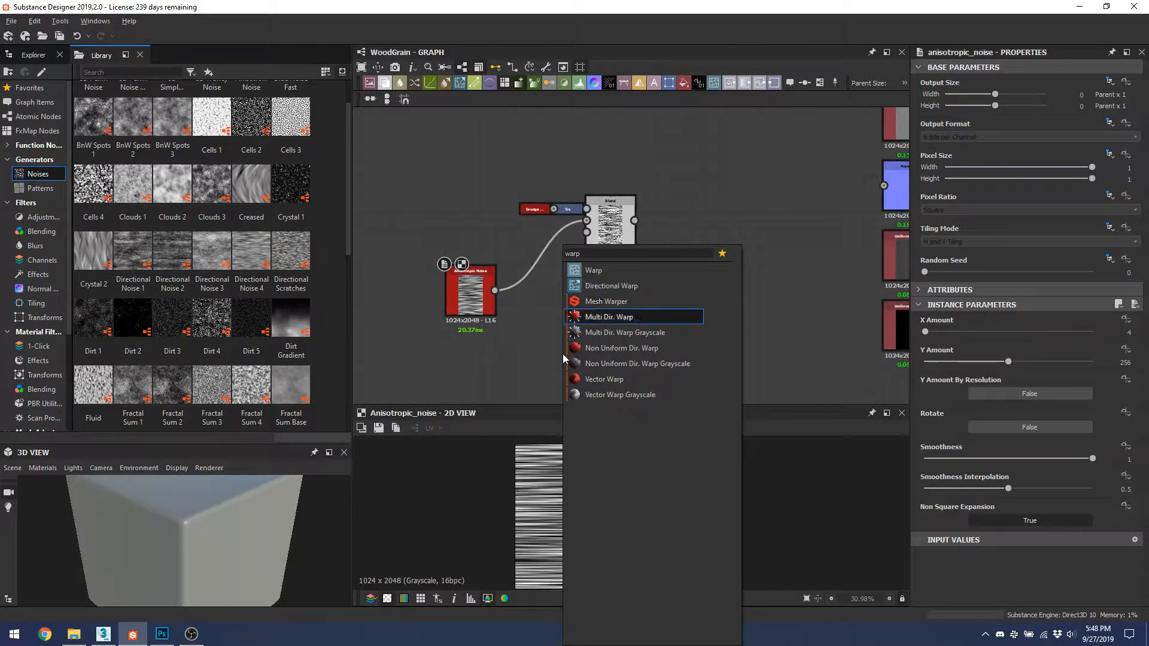
{"action": "key", "text": "Return"}
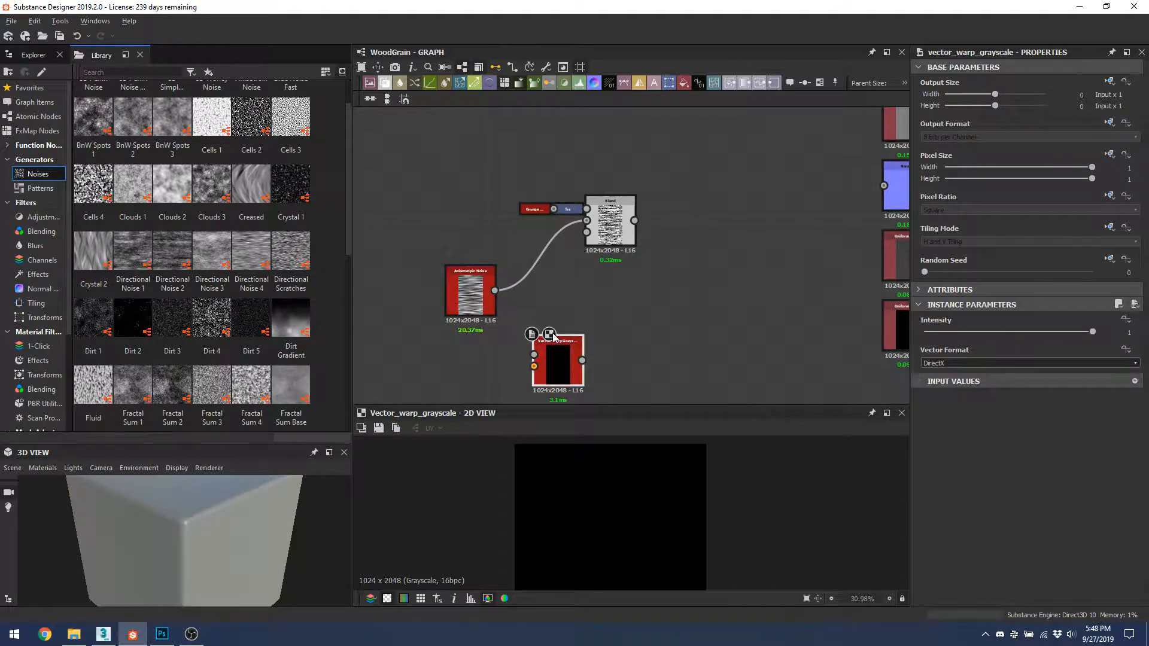
{"action": "left_click_drag", "start_coordinate": [560, 357], "coordinate": [561, 303]}
{"action": "key", "text": "ctrl+z"}
{"action": "key", "text": "Delete"}
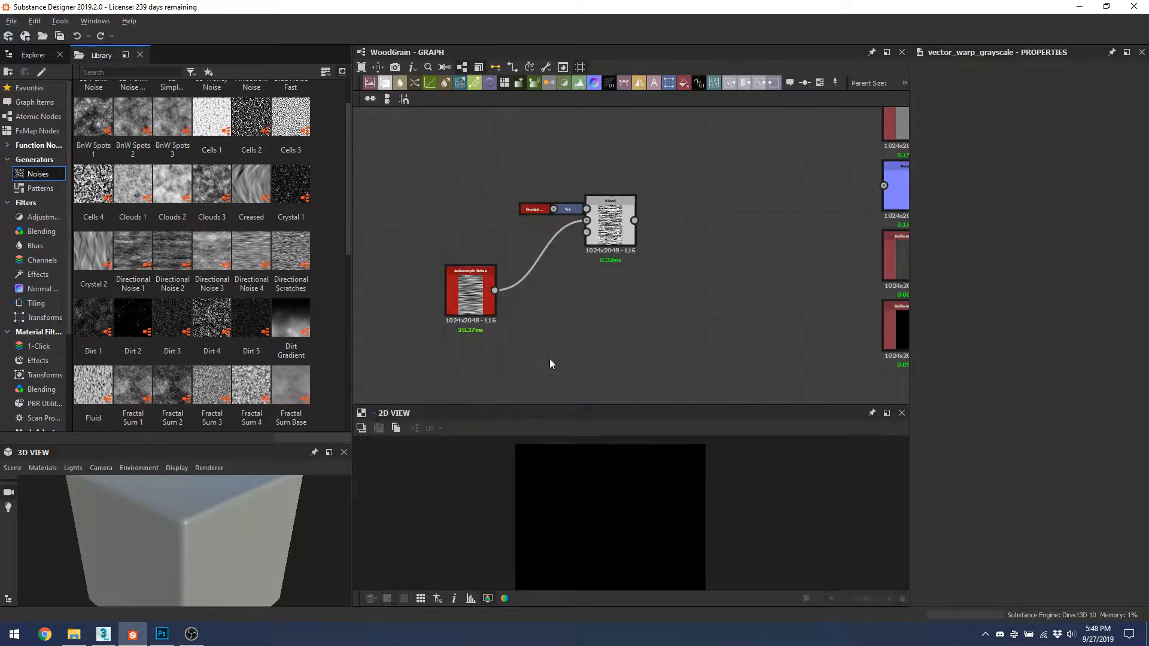
Step: Add a Directional Warp node beside Anisotropic Noise and feed the noise into its main input
{"action": "key", "text": "space"}
{"action": "type", "text": "warp"}
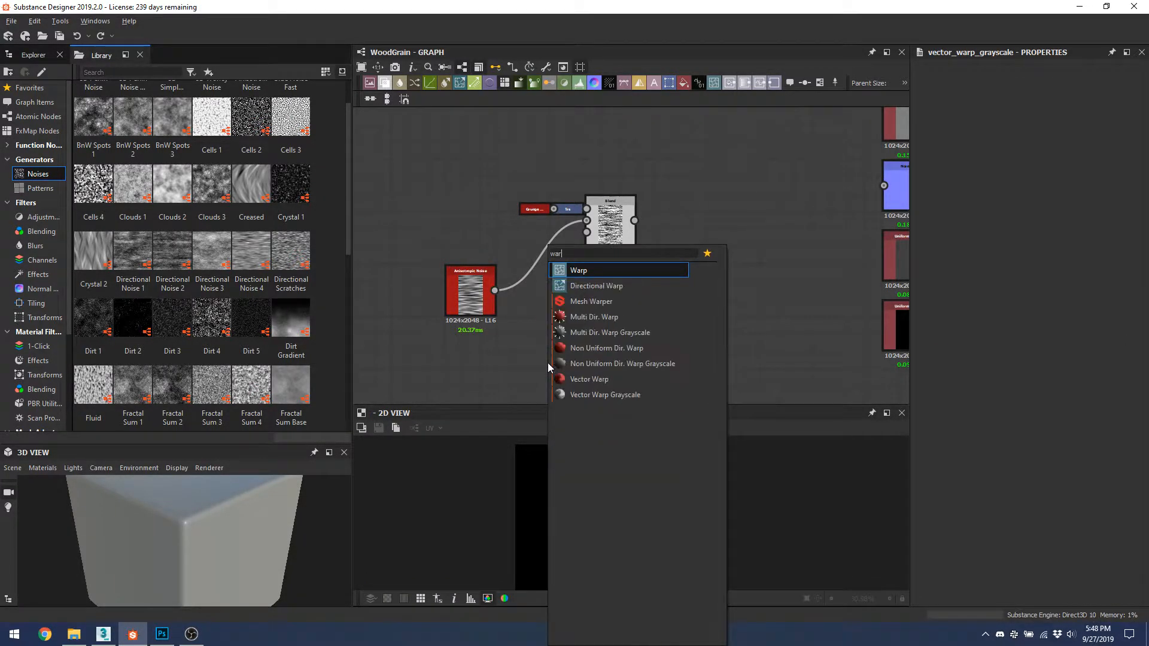
{"action": "key", "text": "Down"}
{"action": "key", "text": "Return"}
{"action": "left_click_drag", "start_coordinate": [546, 371], "coordinate": [564, 302]}
{"action": "left_click_drag", "start_coordinate": [495, 291], "coordinate": [569, 317]}
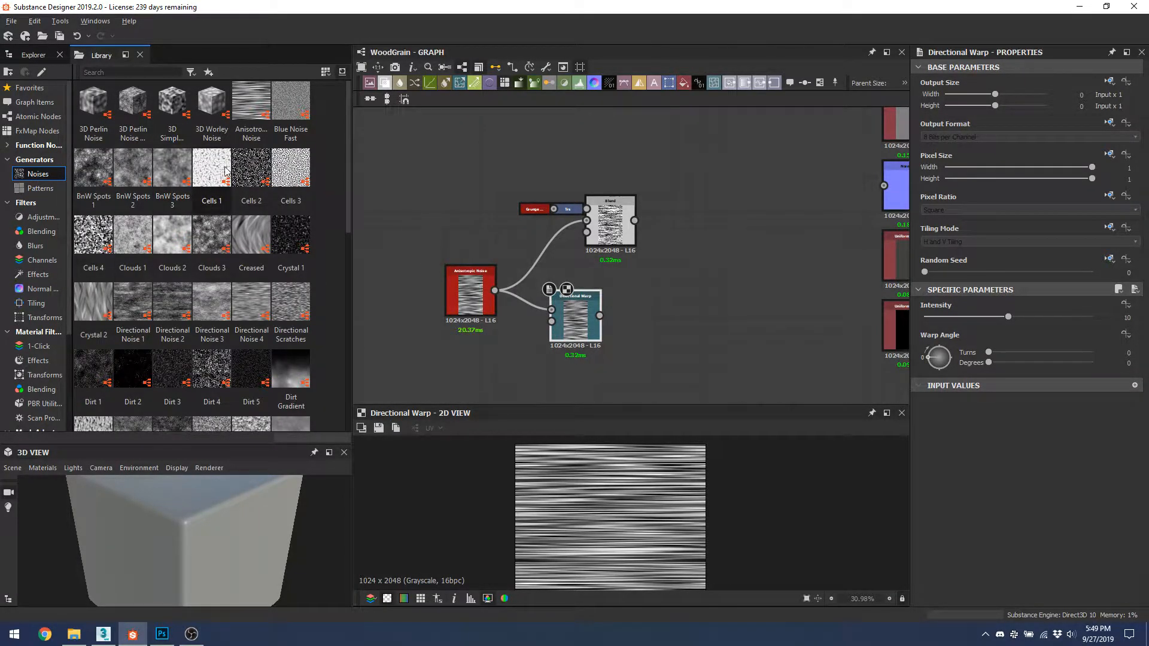
Step: Try Grunge Map 009 from the library noises as the Directional Warp node's intensity input
{"action": "scroll", "coordinate": [197, 228], "scroll_direction": "down", "scroll_amount": 6}
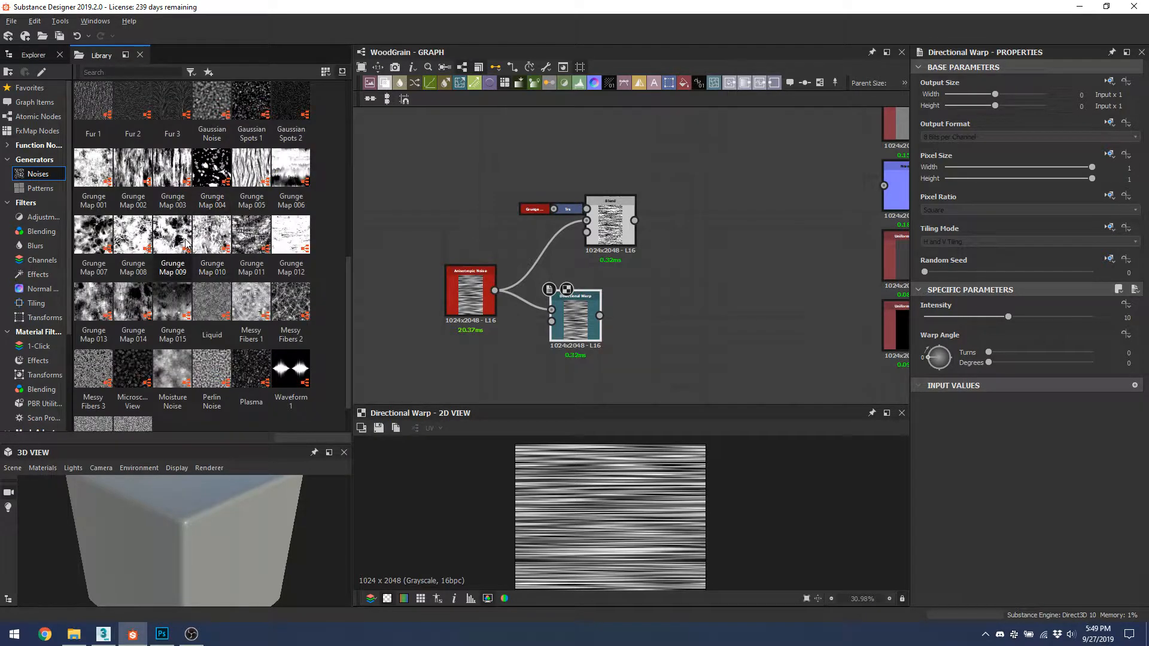
{"action": "left_click_drag", "start_coordinate": [173, 239], "coordinate": [483, 359]}
{"action": "scroll", "coordinate": [596, 495], "scroll_direction": "down", "scroll_amount": 3}
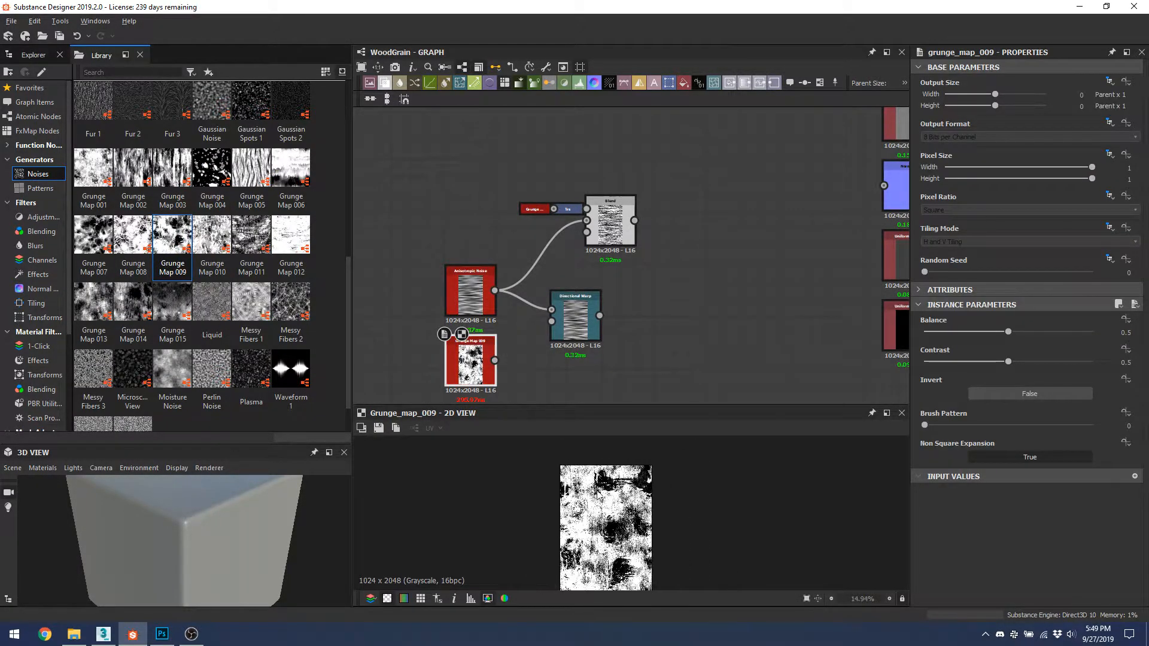
{"action": "scroll", "coordinate": [597, 493], "scroll_direction": "up", "scroll_amount": 3}
{"action": "left_click_drag", "start_coordinate": [495, 361], "coordinate": [551, 314]}
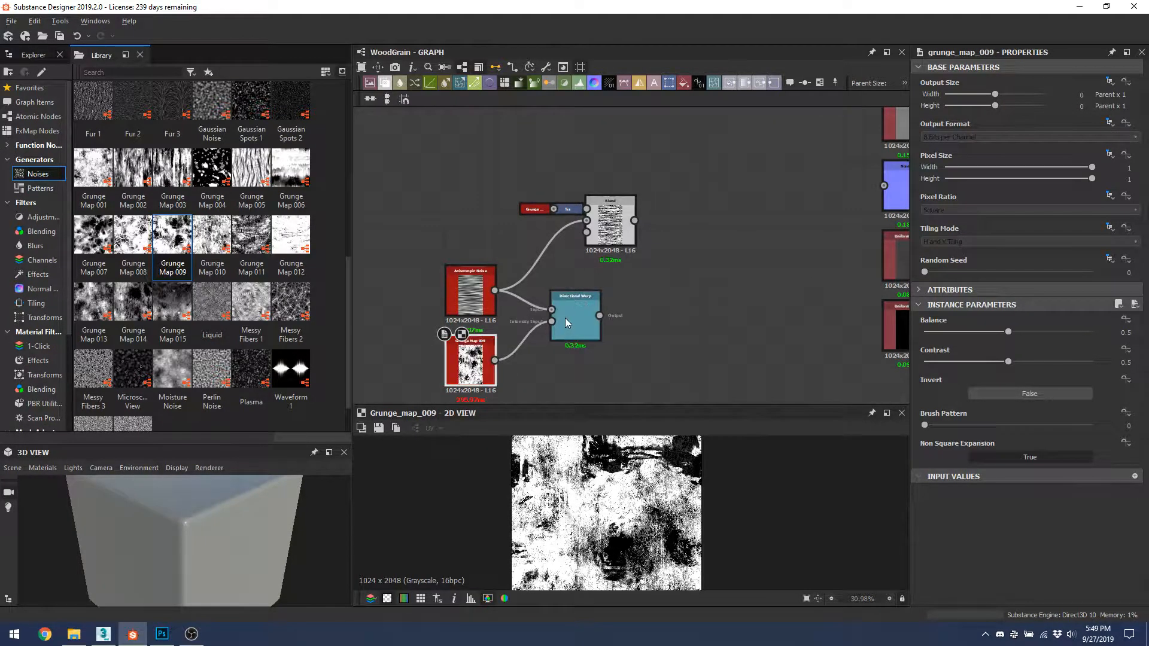
Step: Set the Directional Warp's intensity to 11.7 and its warp angle to 85 degrees, checking the warped noise up close
{"action": "double_click", "coordinate": [565, 318]}
{"action": "scroll", "coordinate": [571, 491], "scroll_direction": "up", "scroll_amount": 3}
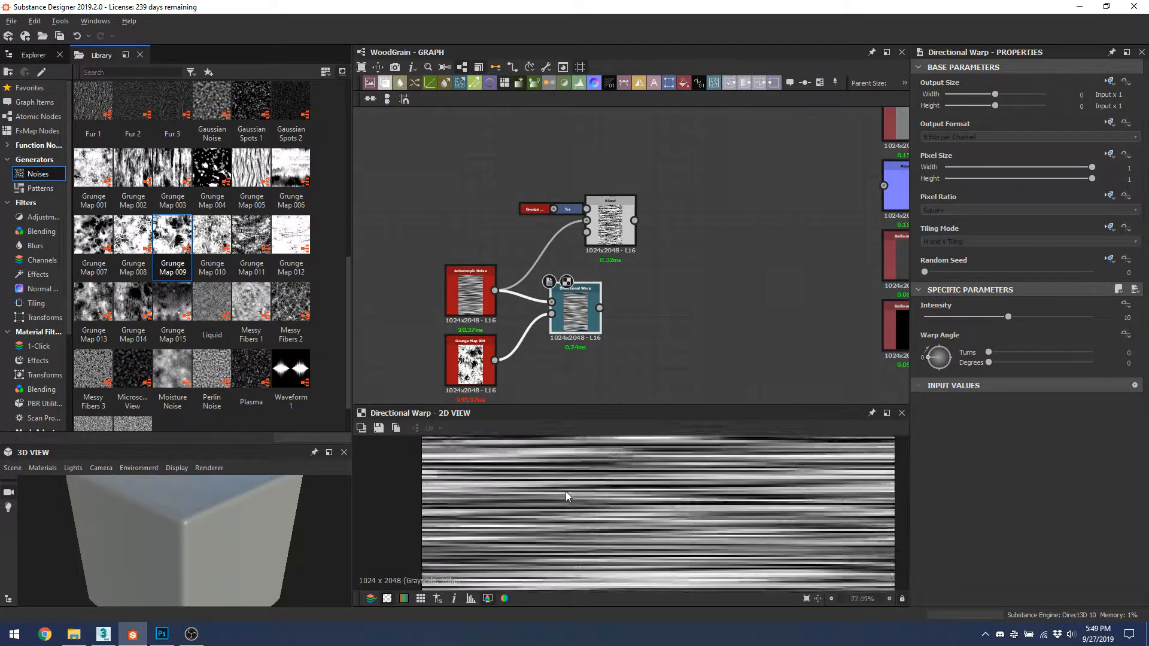
{"action": "scroll", "coordinate": [566, 490], "scroll_direction": "down", "scroll_amount": 1}
{"action": "left_click_drag", "start_coordinate": [1008, 317], "coordinate": [1102, 319]}
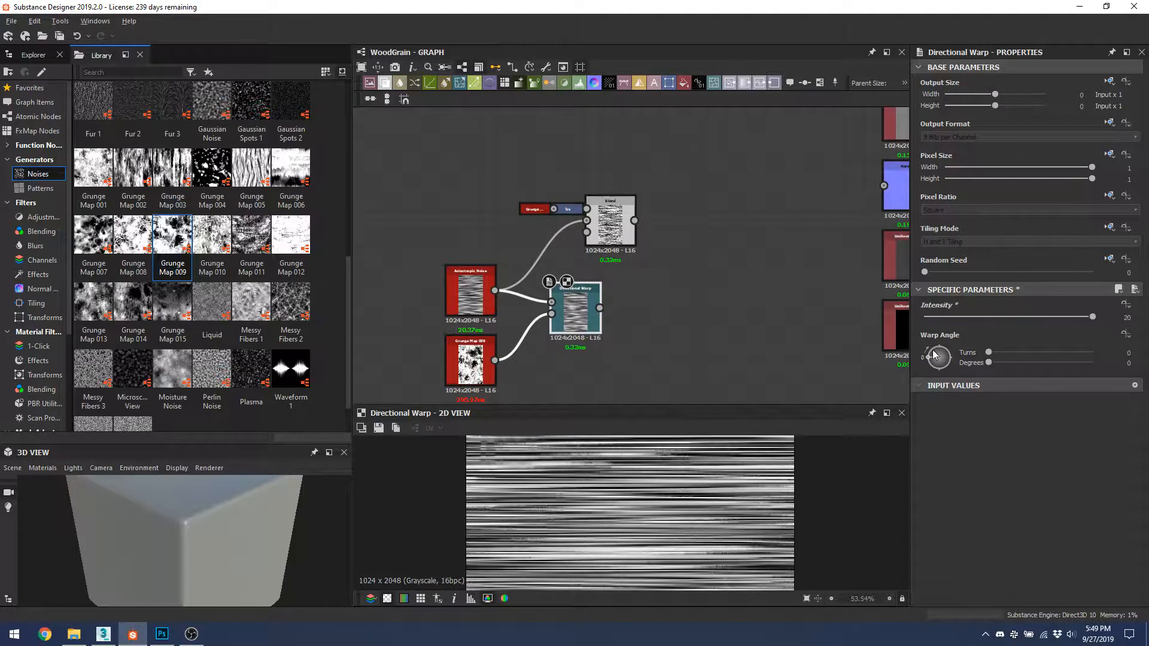
{"action": "left_click_drag", "start_coordinate": [937, 356], "coordinate": [940, 337]}
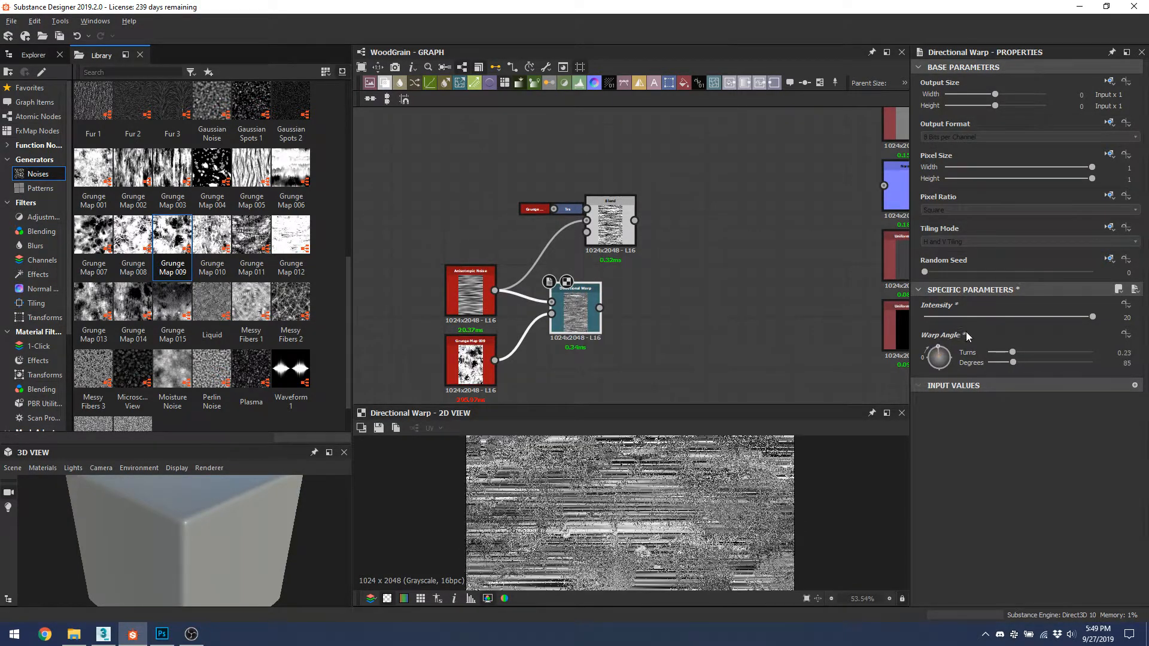
{"action": "mouse_move", "coordinate": [1058, 317]}
{"action": "left_mouse_down"}
{"action": "mouse_move", "coordinate": [924, 318]}
{"action": "mouse_move", "coordinate": [1024, 315]}
{"action": "left_mouse_up"}
{"action": "scroll", "coordinate": [585, 491], "scroll_direction": "up", "scroll_amount": 5}
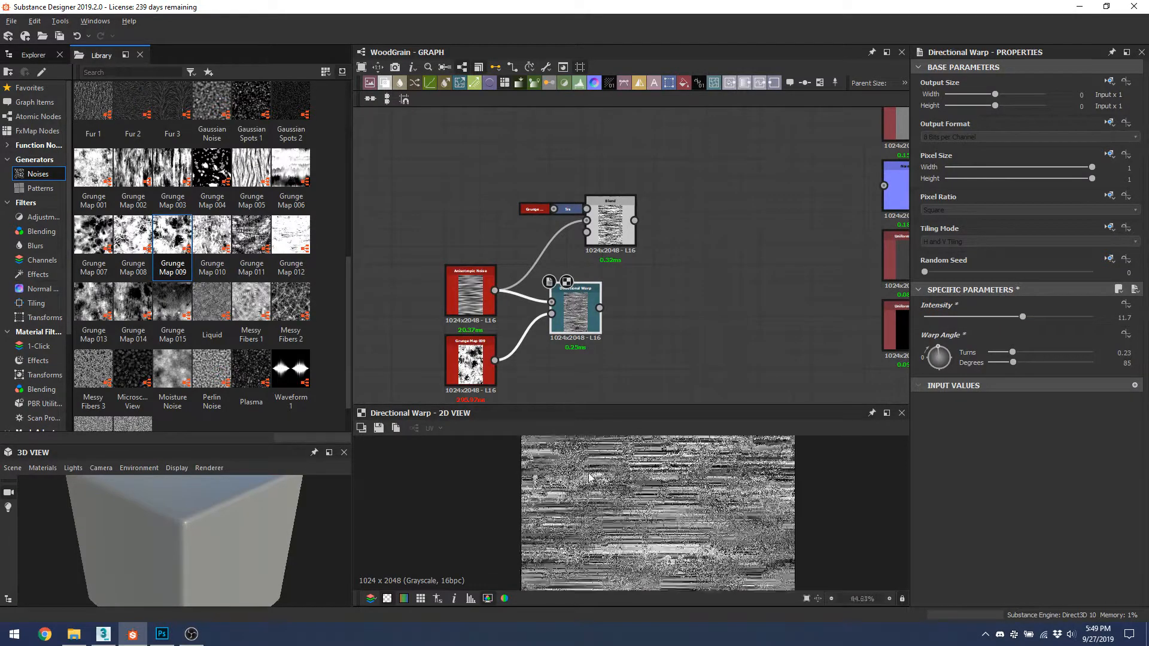
{"action": "scroll", "coordinate": [607, 491], "scroll_direction": "down", "scroll_amount": 5}
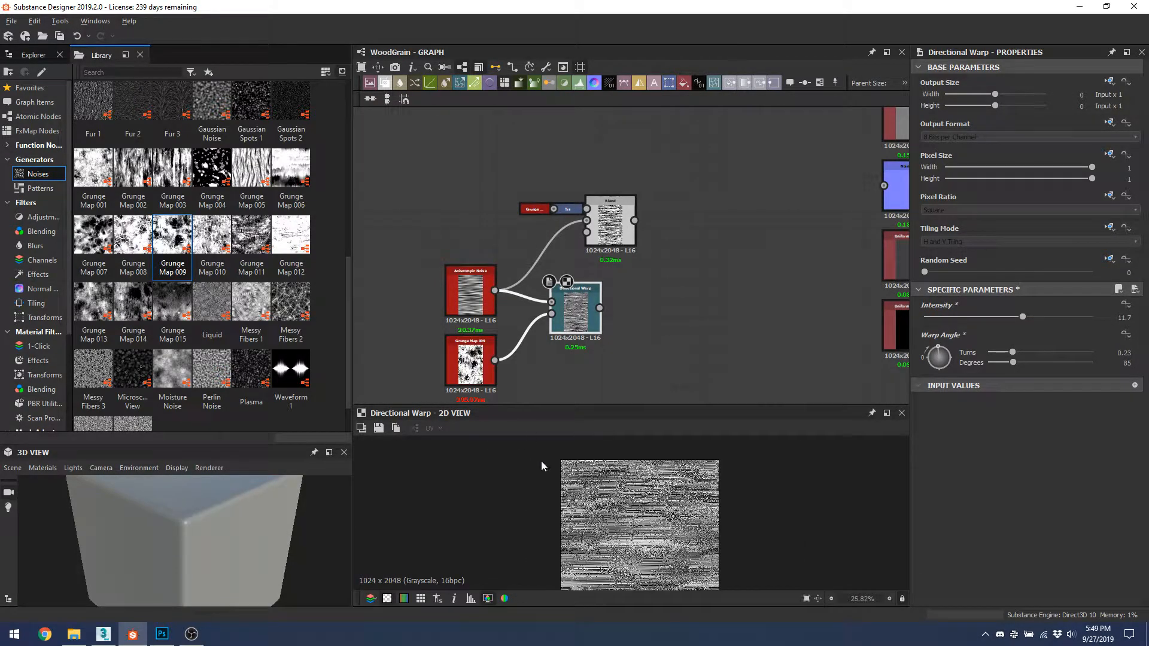
{"action": "scroll", "coordinate": [541, 461], "scroll_direction": "up", "scroll_amount": 5}
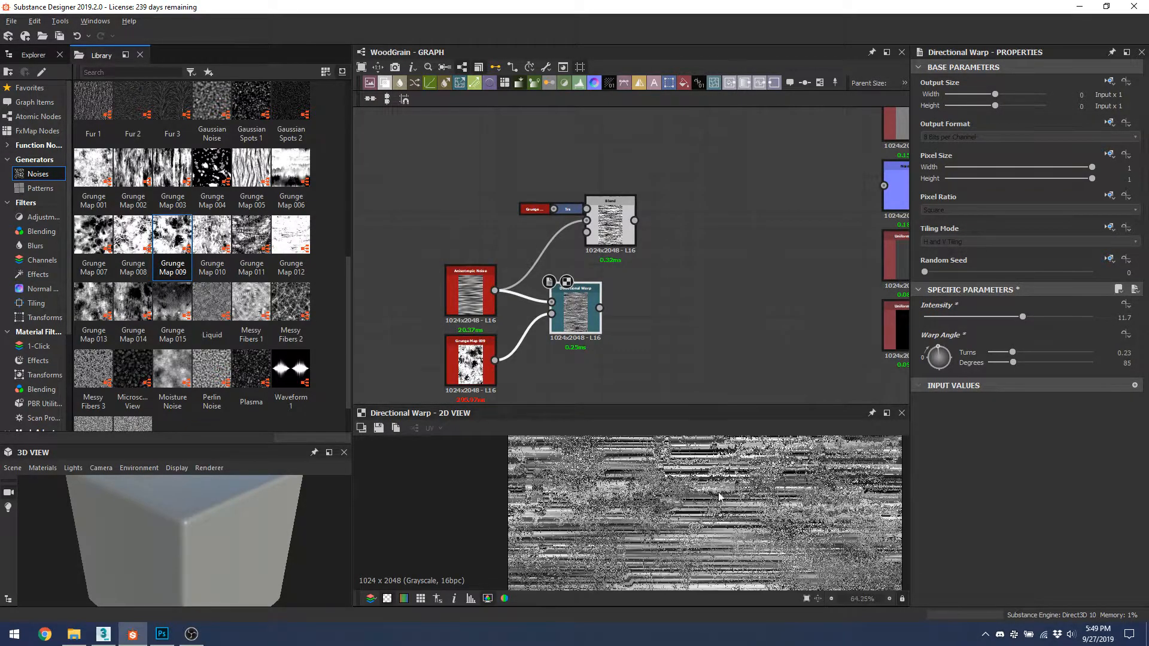
Step: Compare Grunge Map 009 with the Directional Warp result and delete the Grunge Map 009 node
{"action": "left_click", "coordinate": [470, 362]}
{"action": "double_click", "coordinate": [473, 365]}
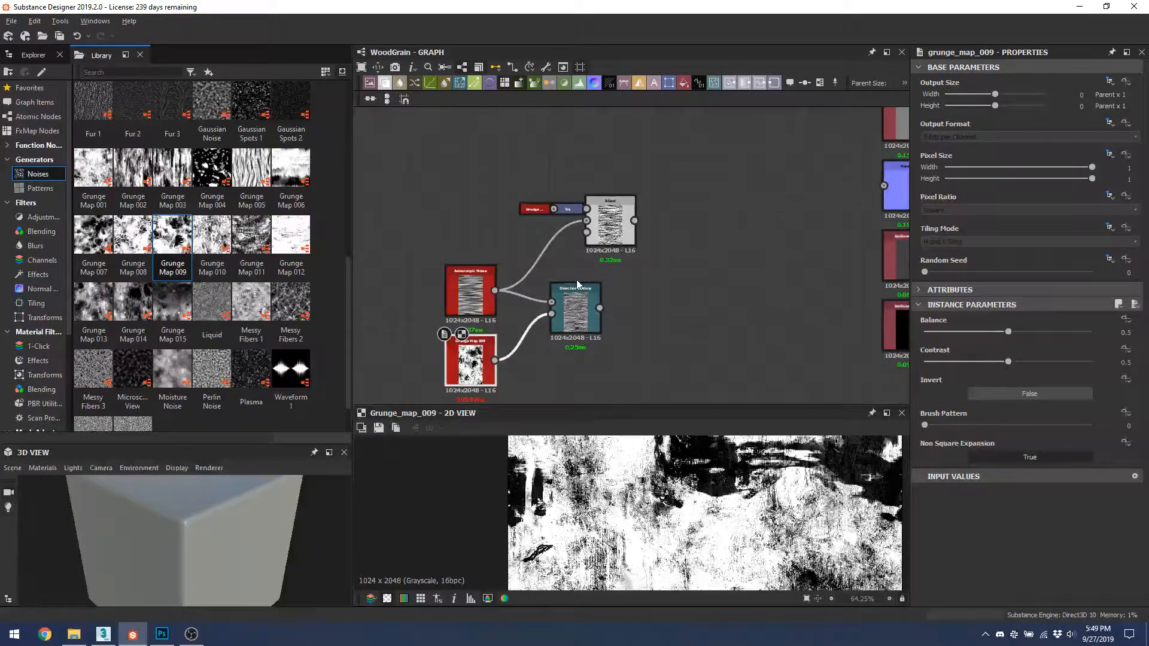
{"action": "double_click", "coordinate": [575, 311]}
{"action": "scroll", "coordinate": [647, 460], "scroll_direction": "down", "scroll_amount": 5}
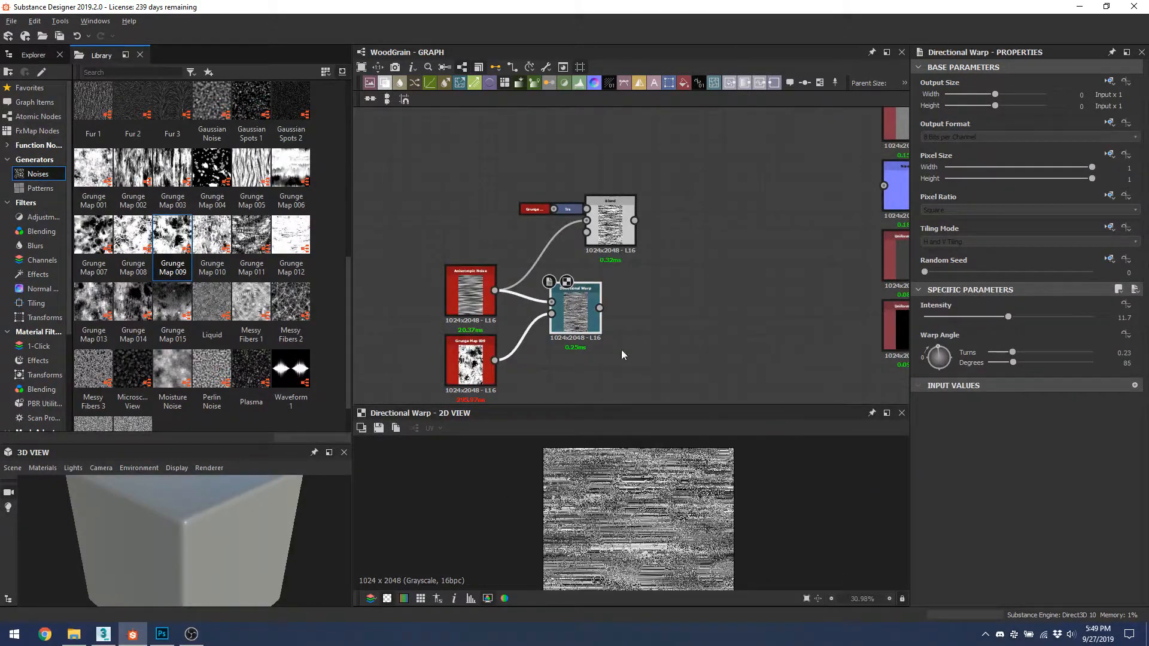
{"action": "left_click", "coordinate": [470, 362]}
{"action": "key", "text": "Delete"}
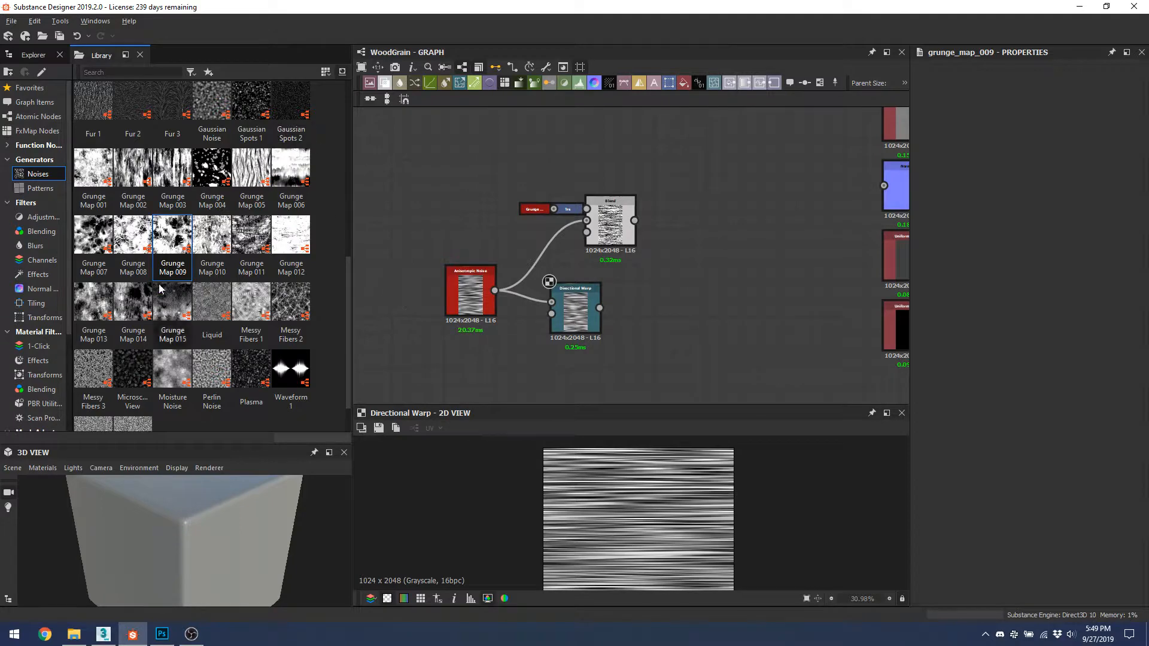
Step: Add a Gradient Radial pattern below Anisotropic Noise and connect it to the Directional Warp's intensity input
{"action": "left_click", "coordinate": [40, 188]}
{"action": "scroll", "coordinate": [120, 167], "scroll_direction": "up", "scroll_amount": 4}
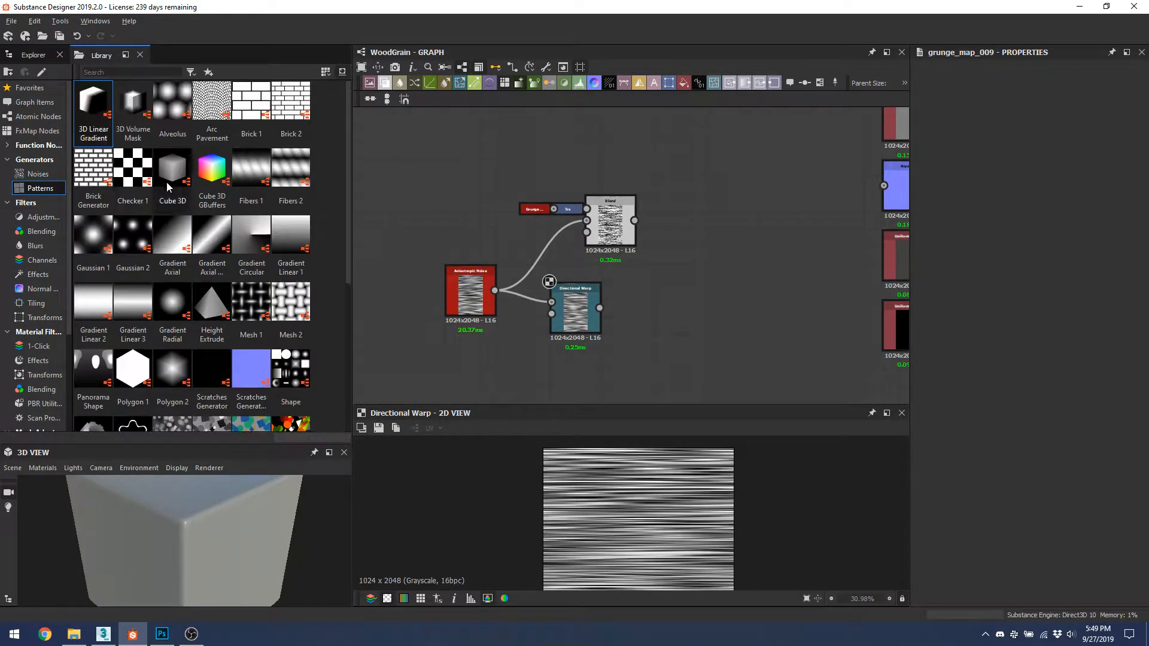
{"action": "left_click_drag", "start_coordinate": [173, 308], "coordinate": [371, 292]}
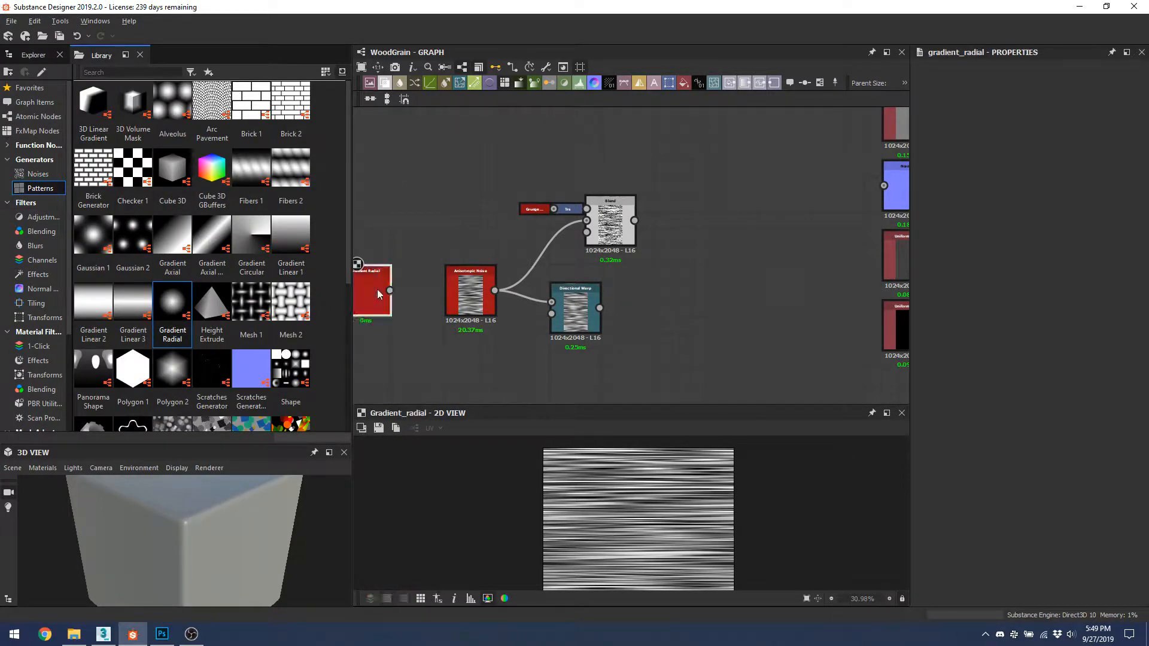
{"action": "scroll", "coordinate": [640, 557], "scroll_direction": "down", "scroll_amount": 3}
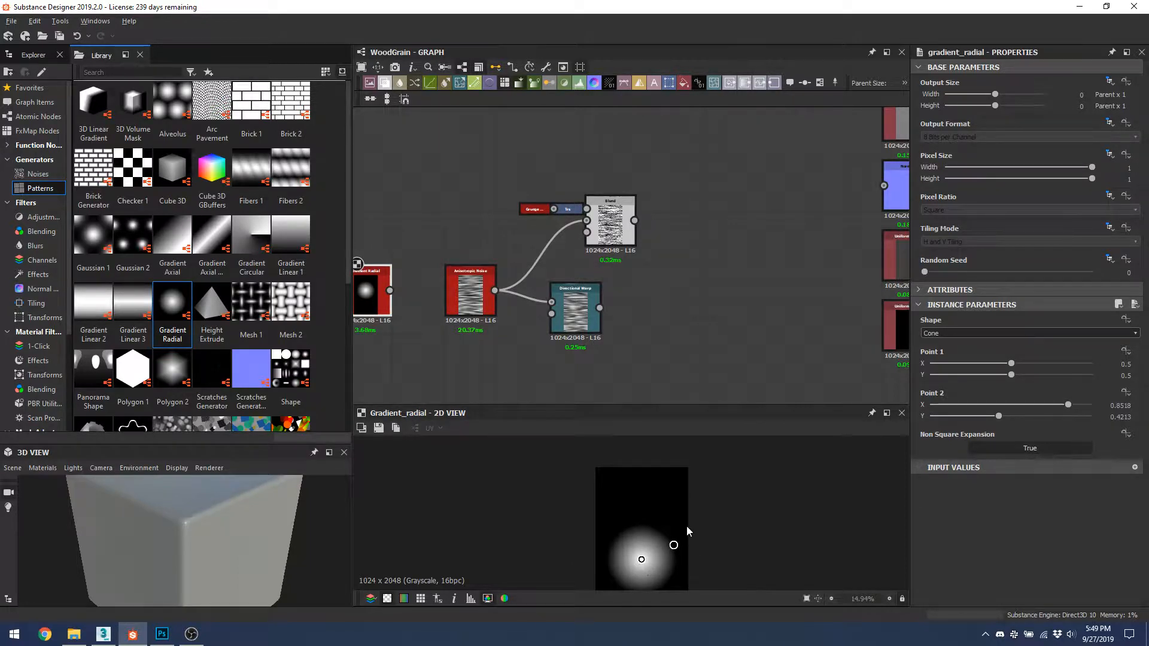
{"action": "middle_click_drag", "start_coordinate": [419, 336], "coordinate": [487, 274]}
{"action": "left_click_drag", "start_coordinate": [443, 237], "coordinate": [620, 253]}
Step: Preview the Directional Warp with the radial gradient and set its intensity to 23.4
{"action": "double_click", "coordinate": [644, 248]}
{"action": "scroll", "coordinate": [641, 523], "scroll_direction": "up", "scroll_amount": 4}
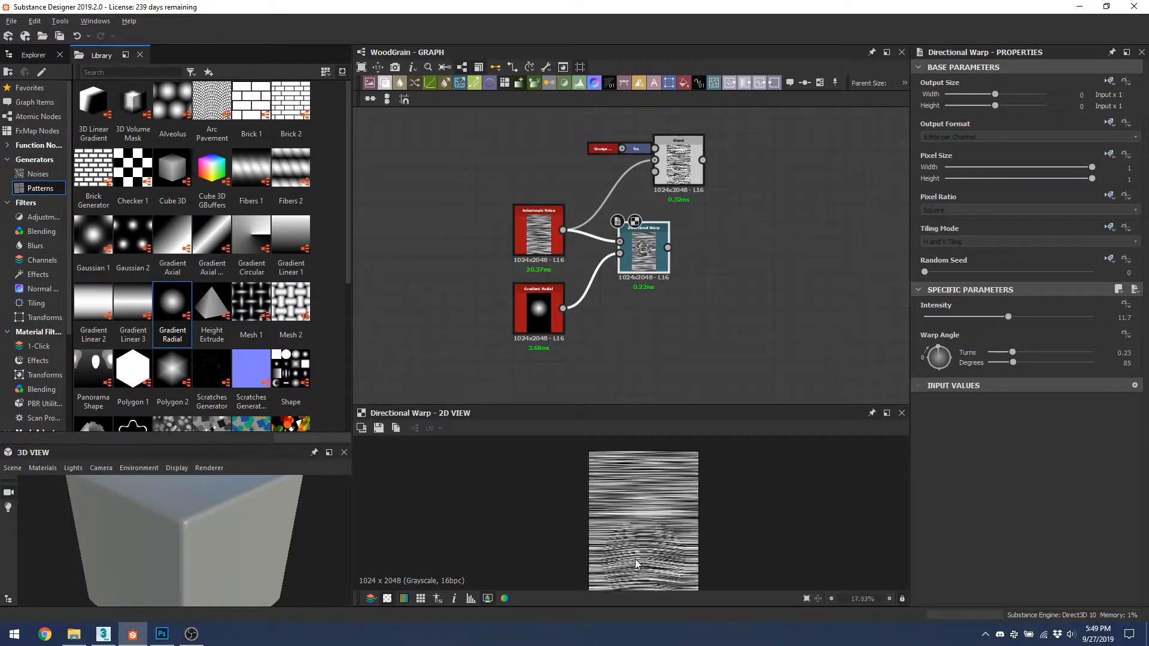
{"action": "scroll", "coordinate": [641, 522], "scroll_direction": "up", "scroll_amount": 2}
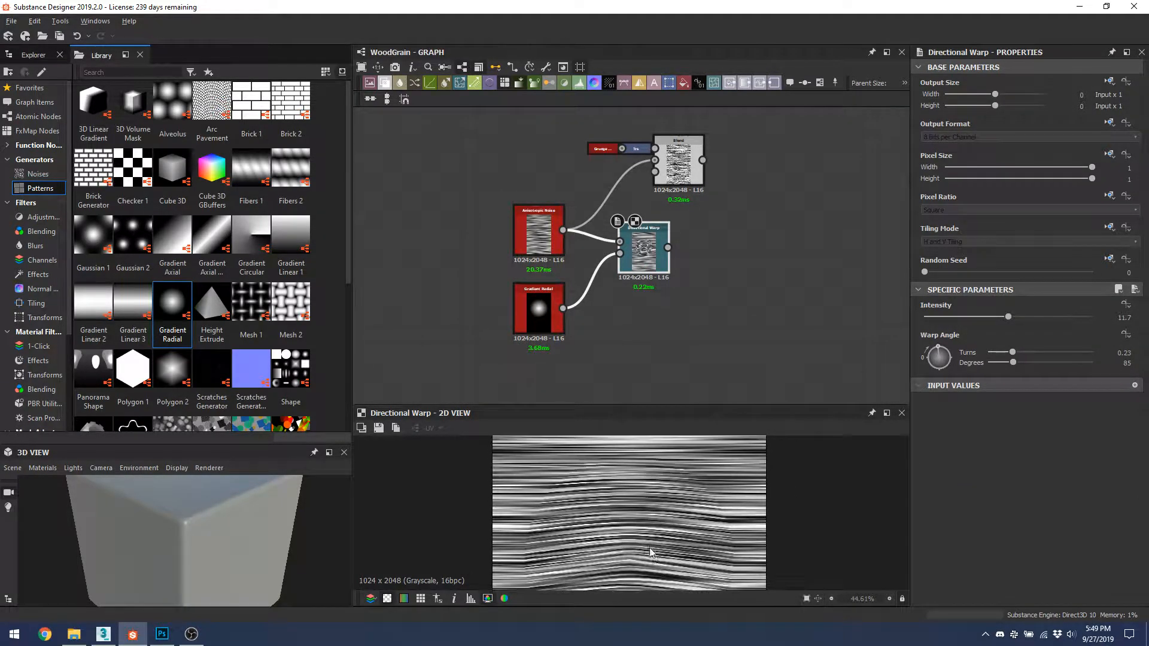
{"action": "left_click_drag", "start_coordinate": [1008, 317], "coordinate": [1092, 317]}
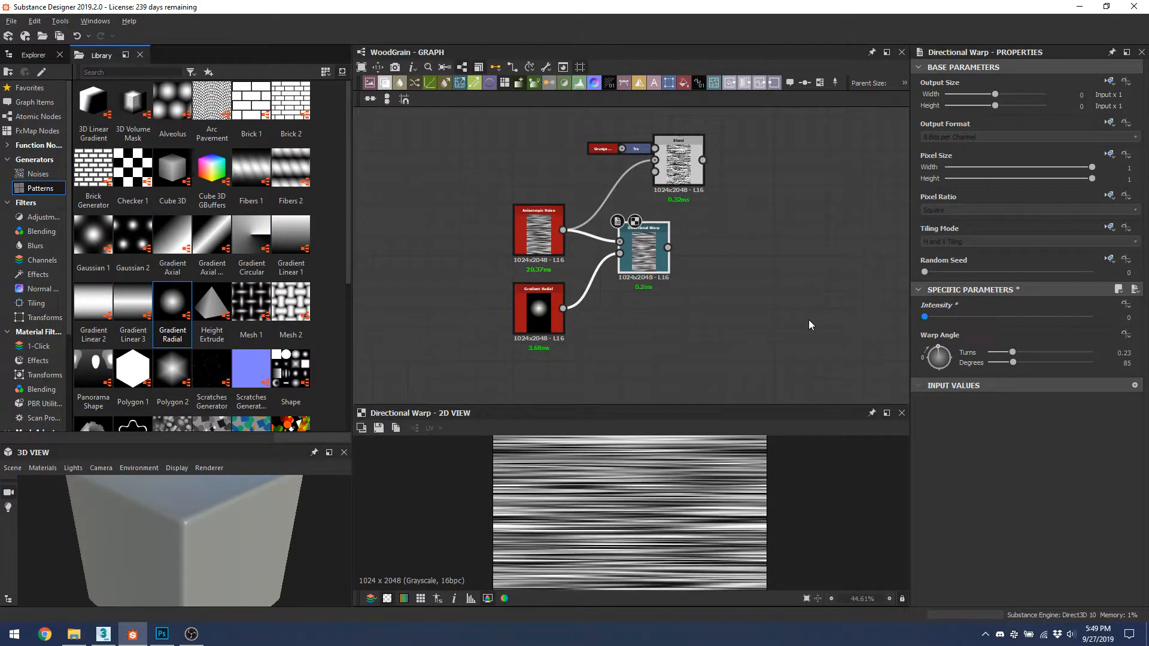
{"action": "scroll", "coordinate": [689, 467], "scroll_direction": "down", "scroll_amount": 8}
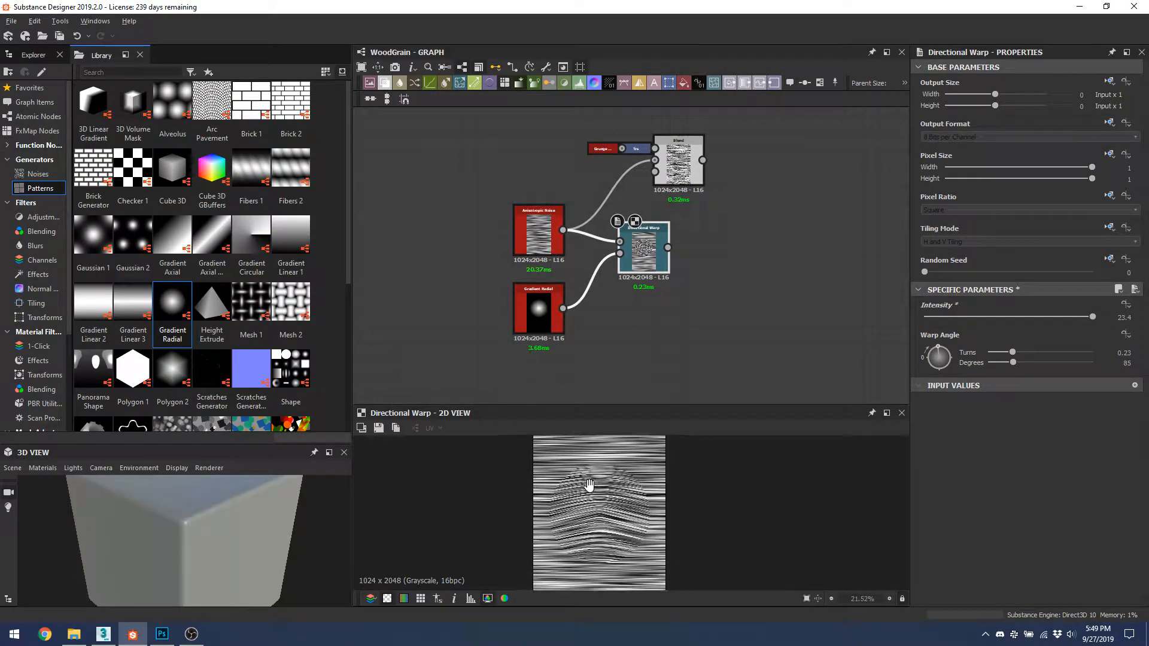
Step: Make room by moving Directional Warp away, add a Splatter node and feed Gradient Radial into it, previewing the dot pattern
{"action": "left_click", "coordinate": [555, 323]}
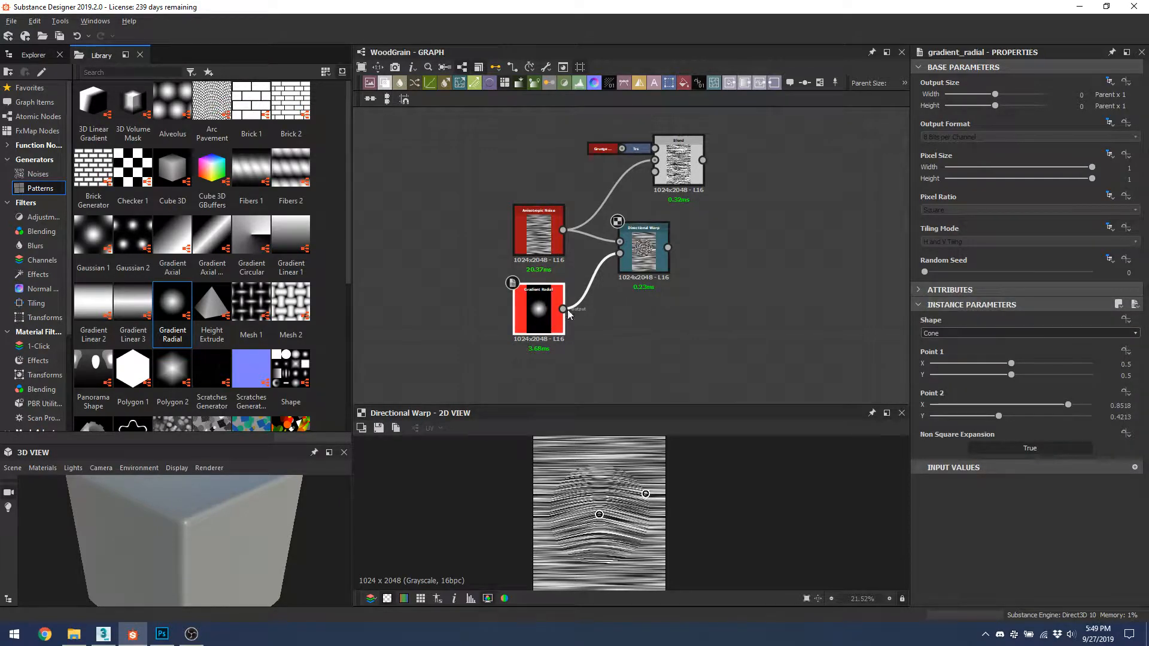
{"action": "left_click_drag", "start_coordinate": [644, 254], "coordinate": [697, 244]}
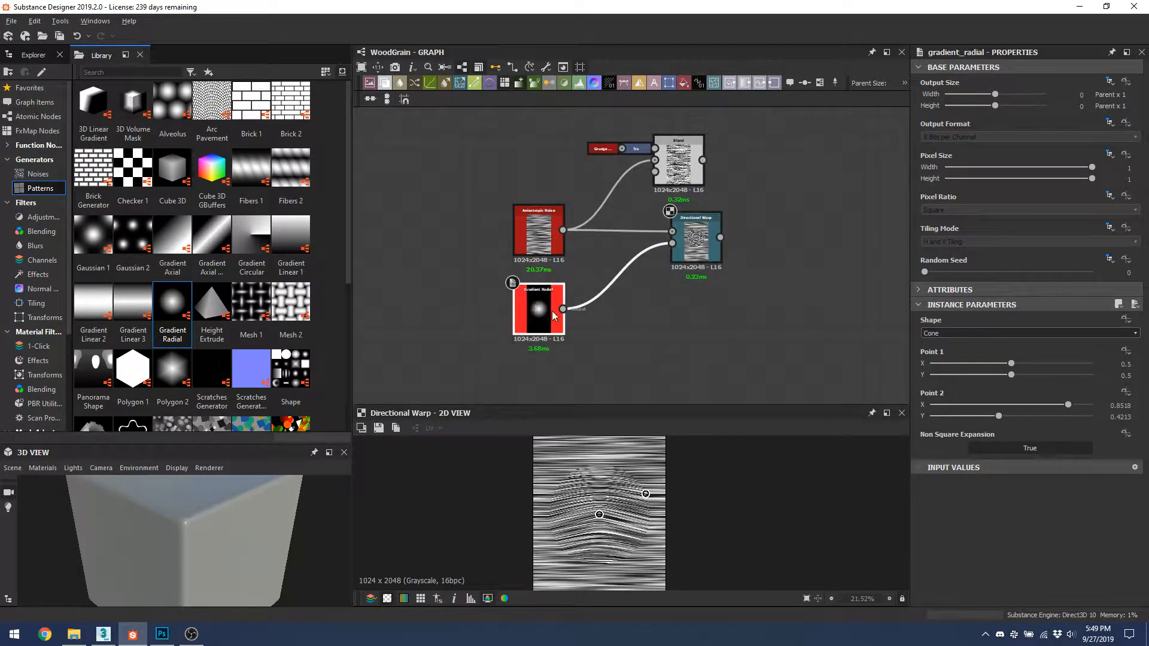
{"action": "scroll", "coordinate": [150, 251], "scroll_direction": "down", "scroll_amount": 4}
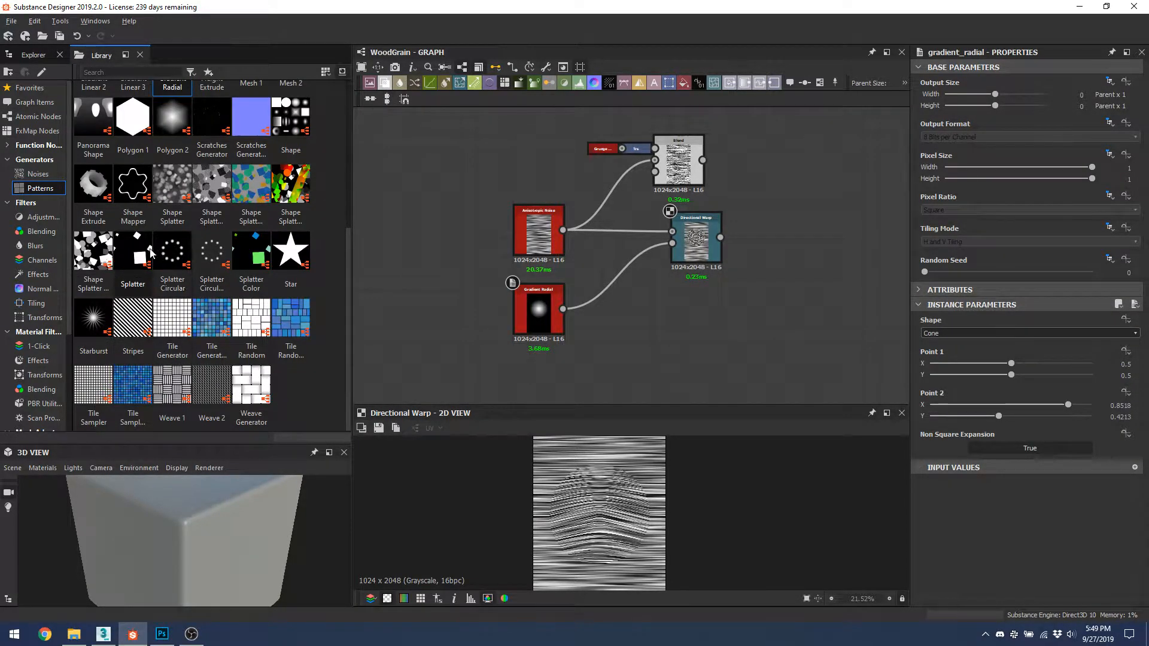
{"action": "left_click_drag", "start_coordinate": [150, 252], "coordinate": [643, 329]}
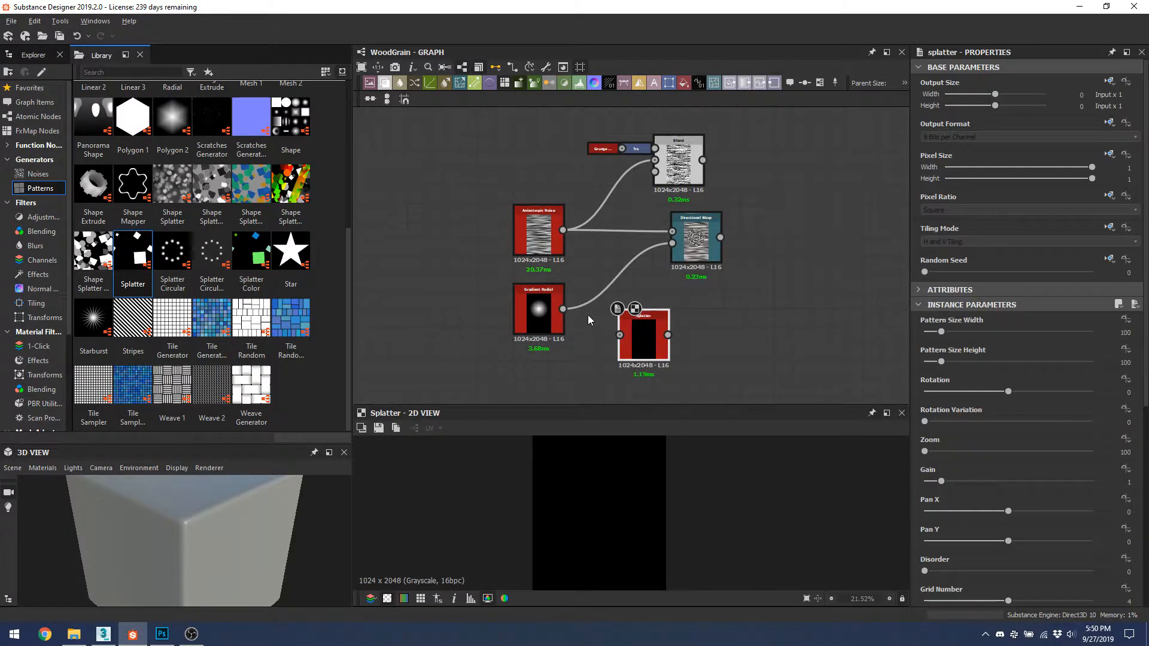
{"action": "left_click_drag", "start_coordinate": [563, 309], "coordinate": [620, 335]}
{"action": "scroll", "coordinate": [561, 521], "scroll_direction": "up", "scroll_amount": 5}
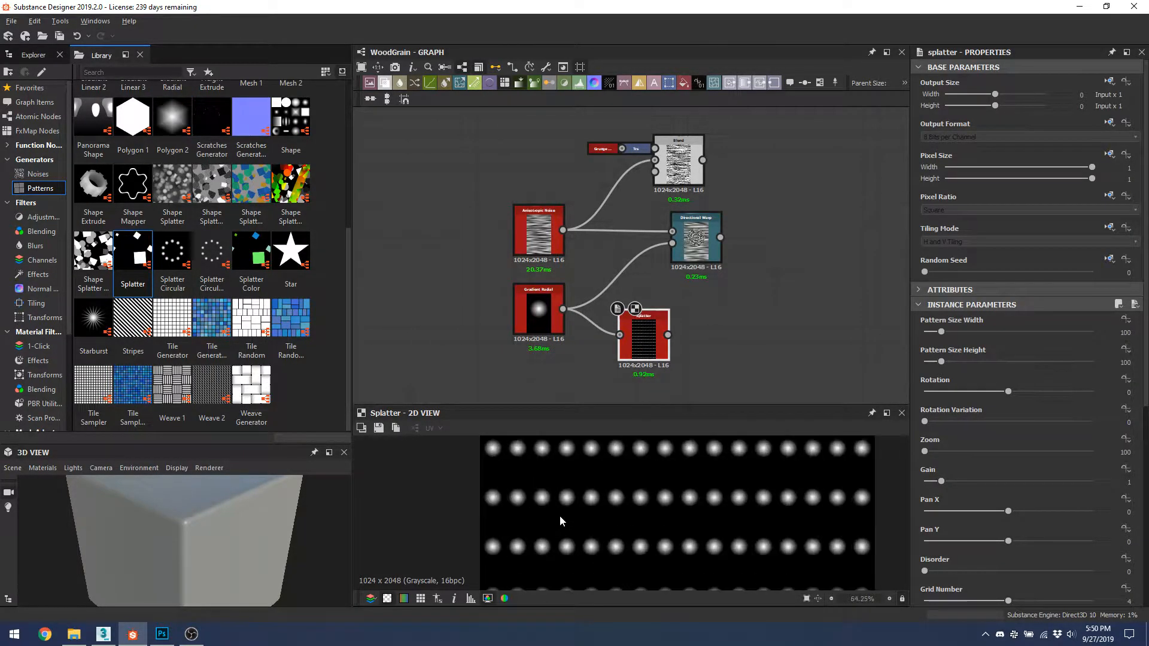
{"action": "scroll", "coordinate": [486, 507], "scroll_direction": "down", "scroll_amount": 3}
{"action": "scroll", "coordinate": [1041, 469], "scroll_direction": "down", "scroll_amount": 3}
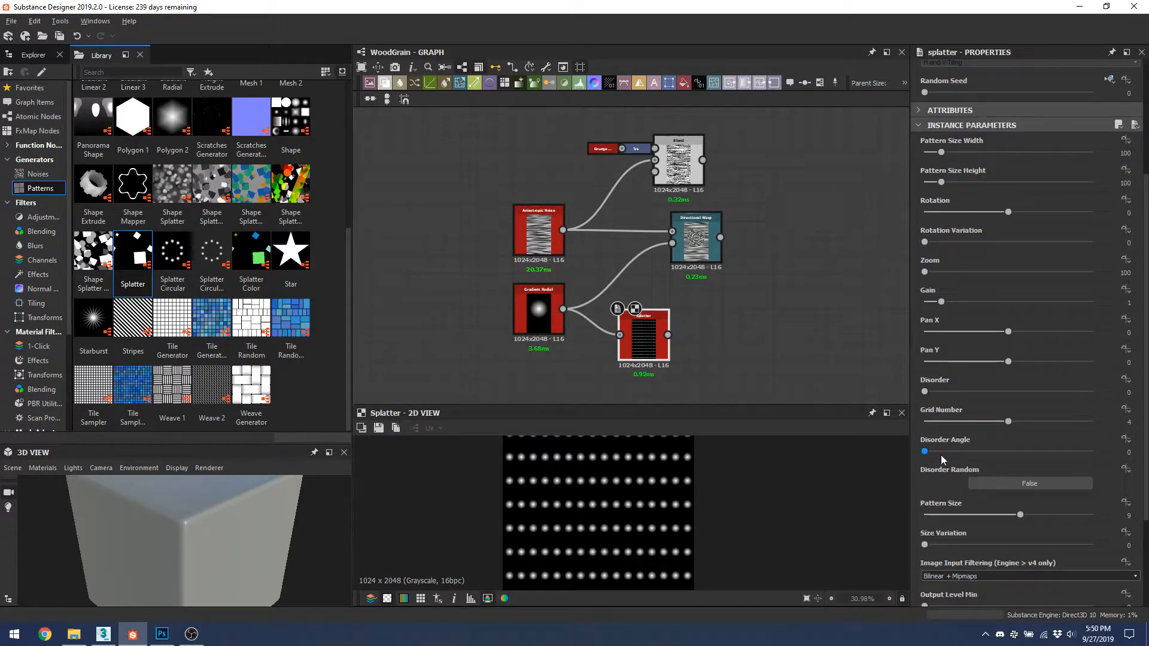
Step: Scatter the Splatter dots with disorder 100, disorder angle 360 and random disorder on, plus size variation 100 and pattern size 12
{"action": "left_click_drag", "start_coordinate": [941, 455], "coordinate": [1141, 459]}
{"action": "left_click_drag", "start_coordinate": [925, 391], "coordinate": [1113, 397]}
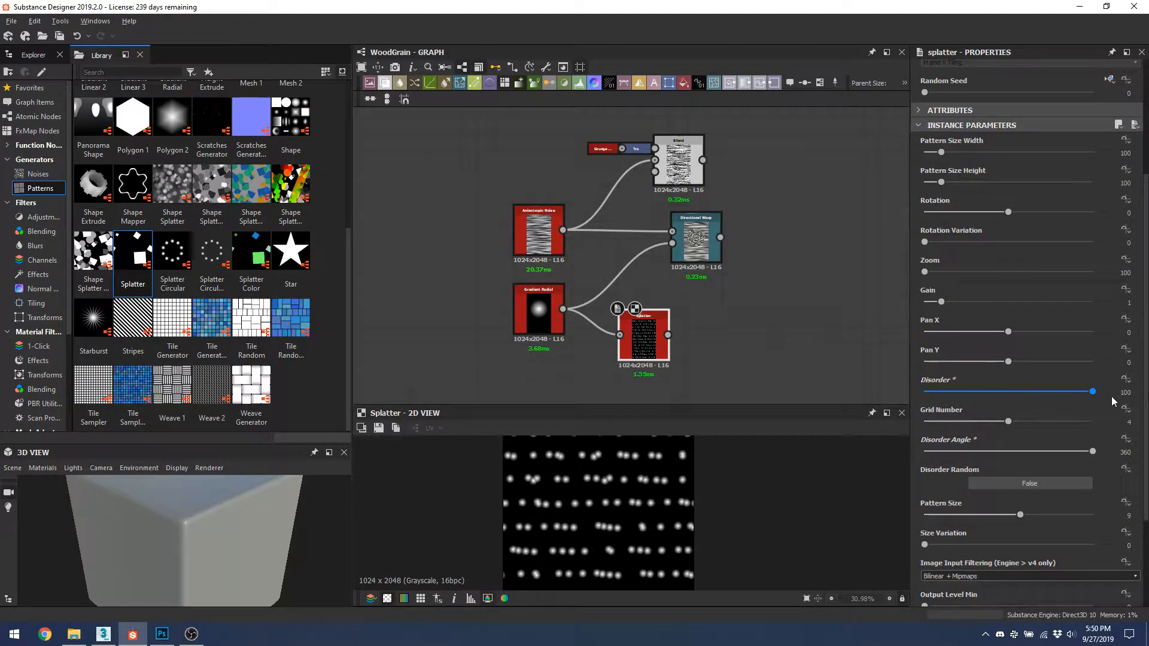
{"action": "left_click", "coordinate": [970, 483]}
{"action": "scroll", "coordinate": [547, 479], "scroll_direction": "down", "scroll_amount": 4}
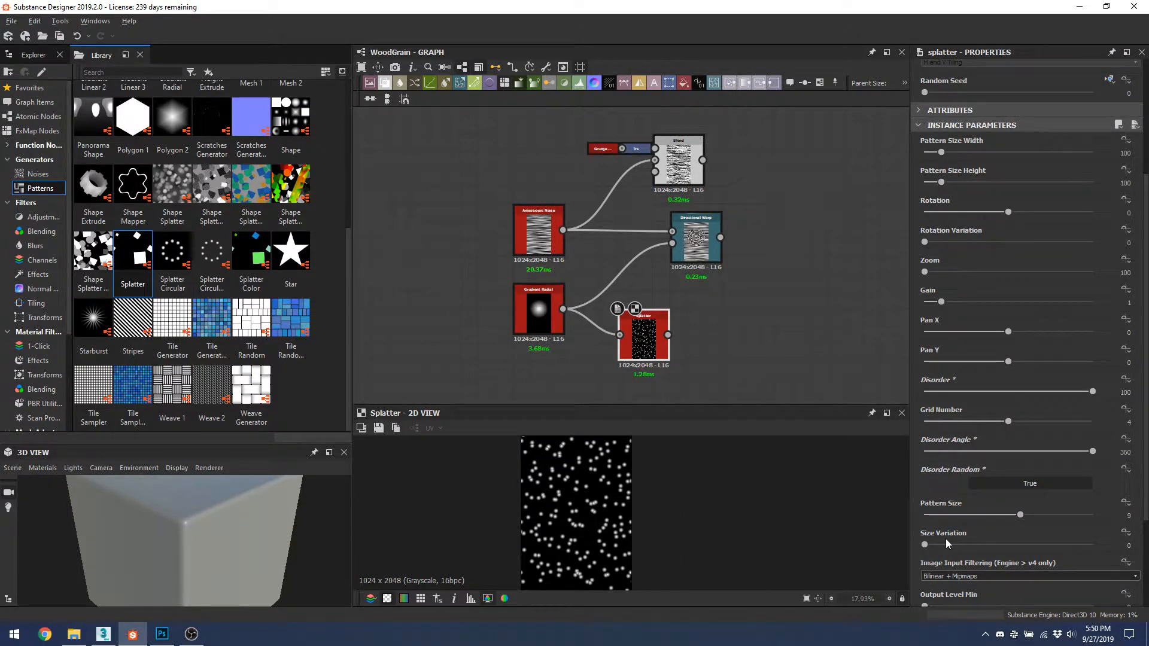
{"action": "left_click_drag", "start_coordinate": [964, 545], "coordinate": [1118, 547]}
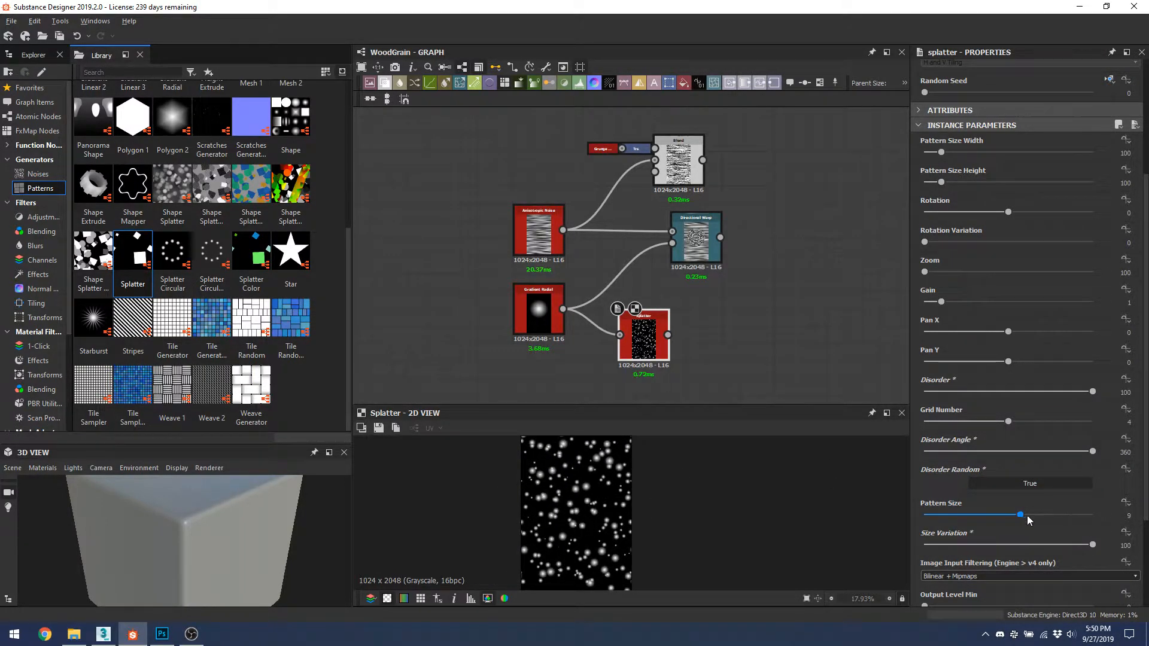
{"action": "left_click_drag", "start_coordinate": [1021, 515], "coordinate": [1102, 518]}
{"action": "scroll", "coordinate": [936, 510], "scroll_direction": "down", "scroll_amount": 3}
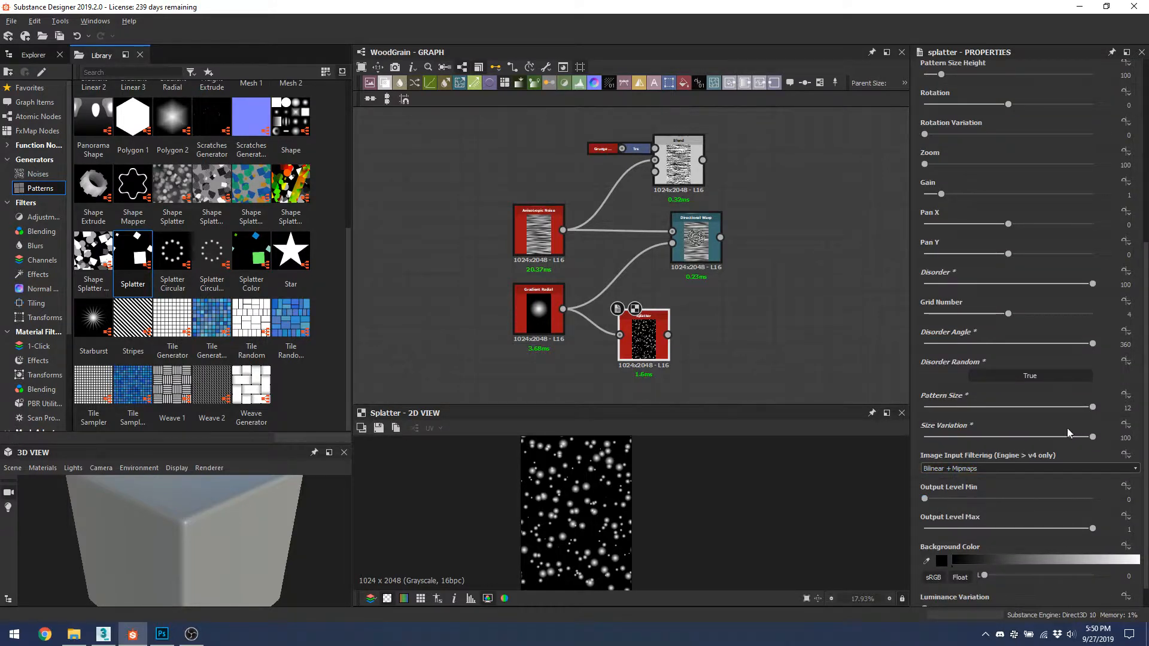
Step: Reduce the Splatter's grid number to 2 and enlarge its pattern size to about 411 wide and 415 high
{"action": "scroll", "coordinate": [1005, 383], "scroll_direction": "up", "scroll_amount": 3}
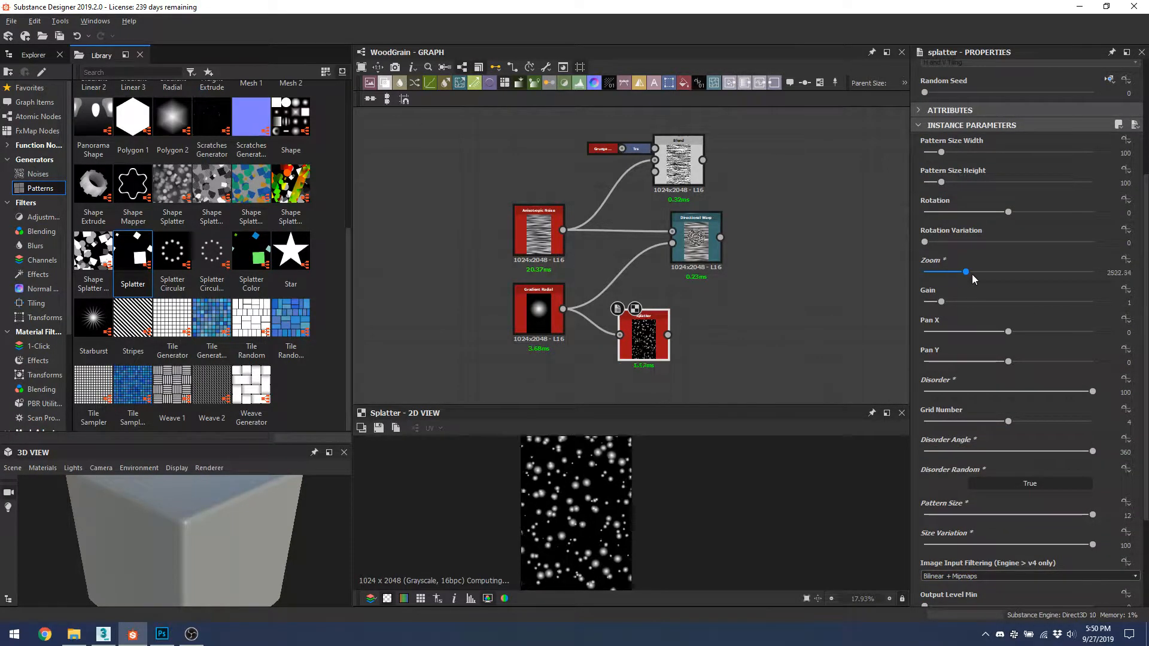
{"action": "scroll", "coordinate": [995, 188], "scroll_direction": "up", "scroll_amount": 1}
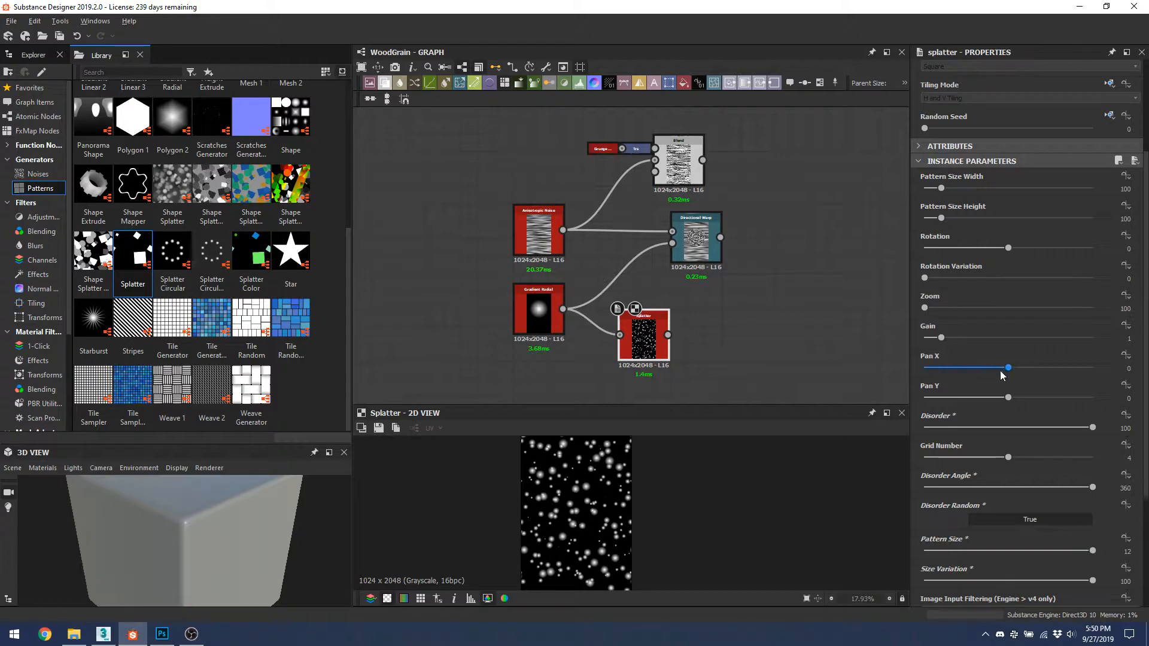
{"action": "left_click_drag", "start_coordinate": [1009, 458], "coordinate": [966, 459]}
{"action": "scroll", "coordinate": [599, 483], "scroll_direction": "down", "scroll_amount": 3}
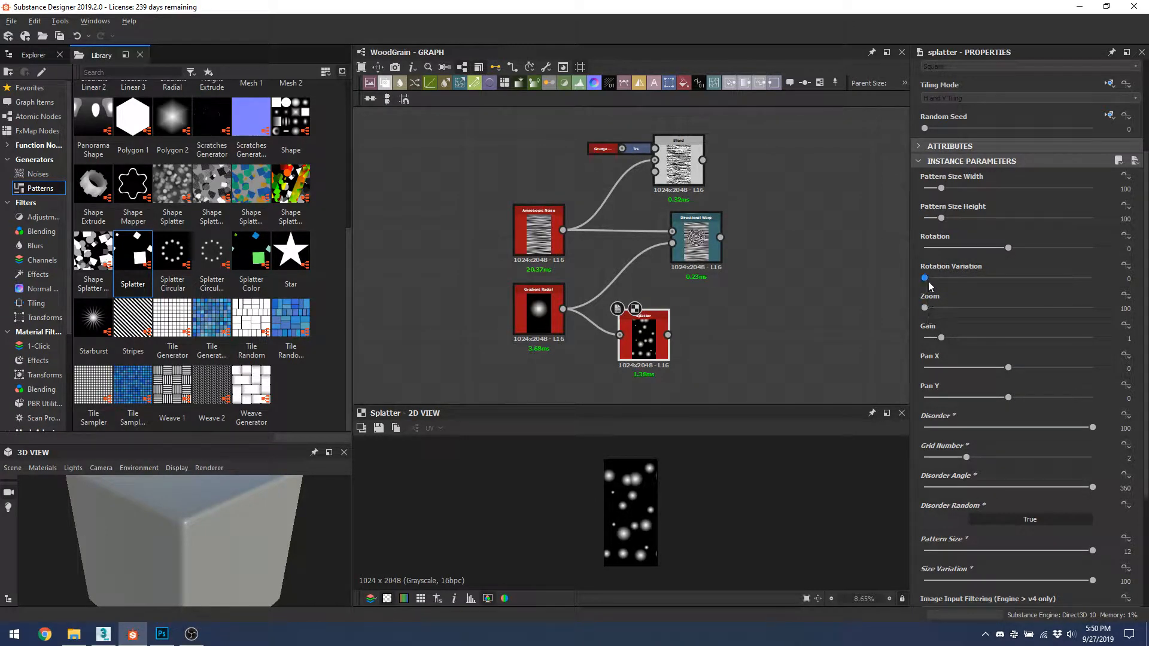
{"action": "left_click_drag", "start_coordinate": [941, 218], "coordinate": [999, 219]}
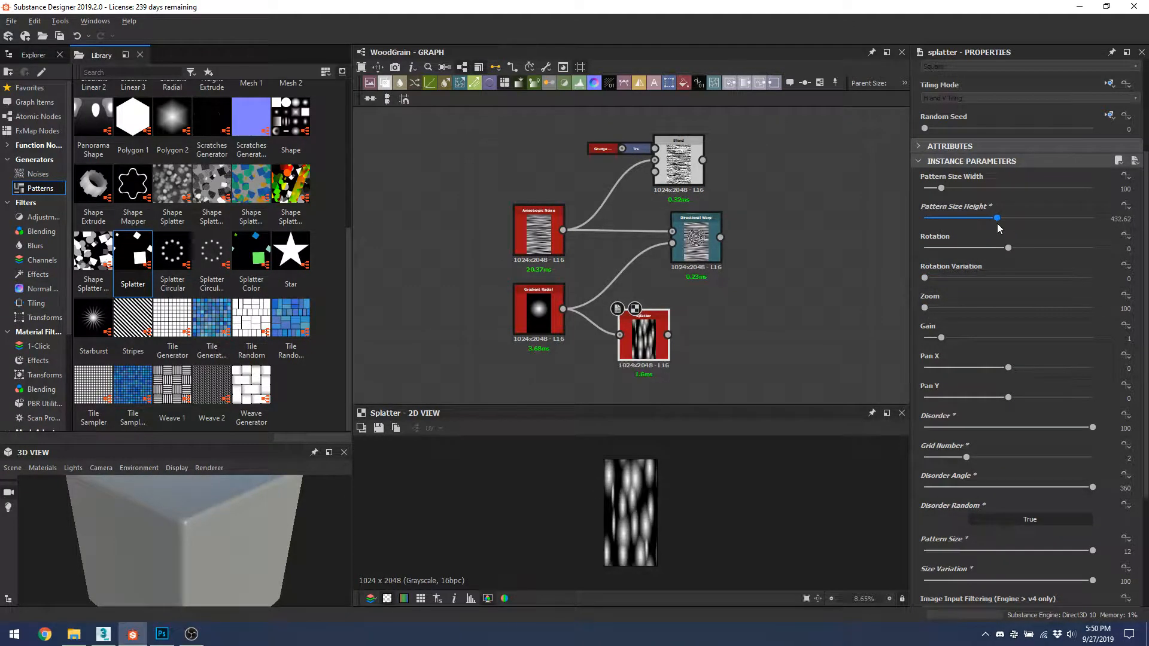
{"action": "left_click_drag", "start_coordinate": [942, 188], "coordinate": [994, 220]}
{"action": "scroll", "coordinate": [664, 359], "scroll_direction": "up", "scroll_amount": 2}
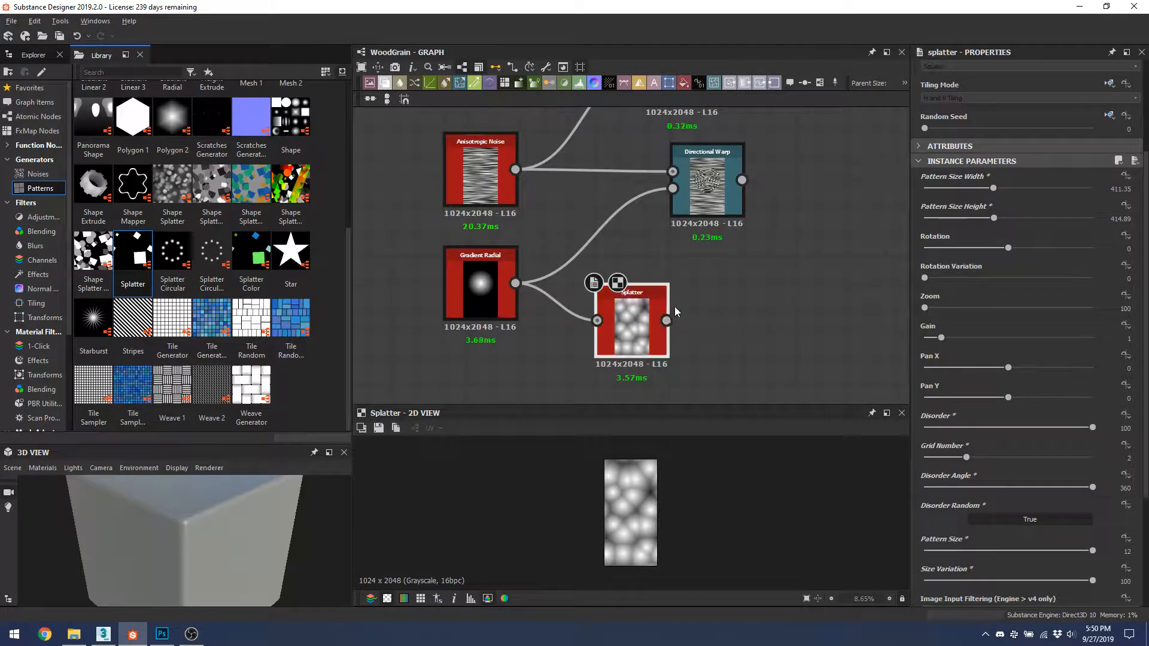
Step: Connect Splatter to the Directional Warp's intensity input in place of Gradient Radial and preview the warped noise
{"action": "left_click_drag", "start_coordinate": [667, 321], "coordinate": [673, 189]}
{"action": "left_click", "coordinate": [699, 199]}
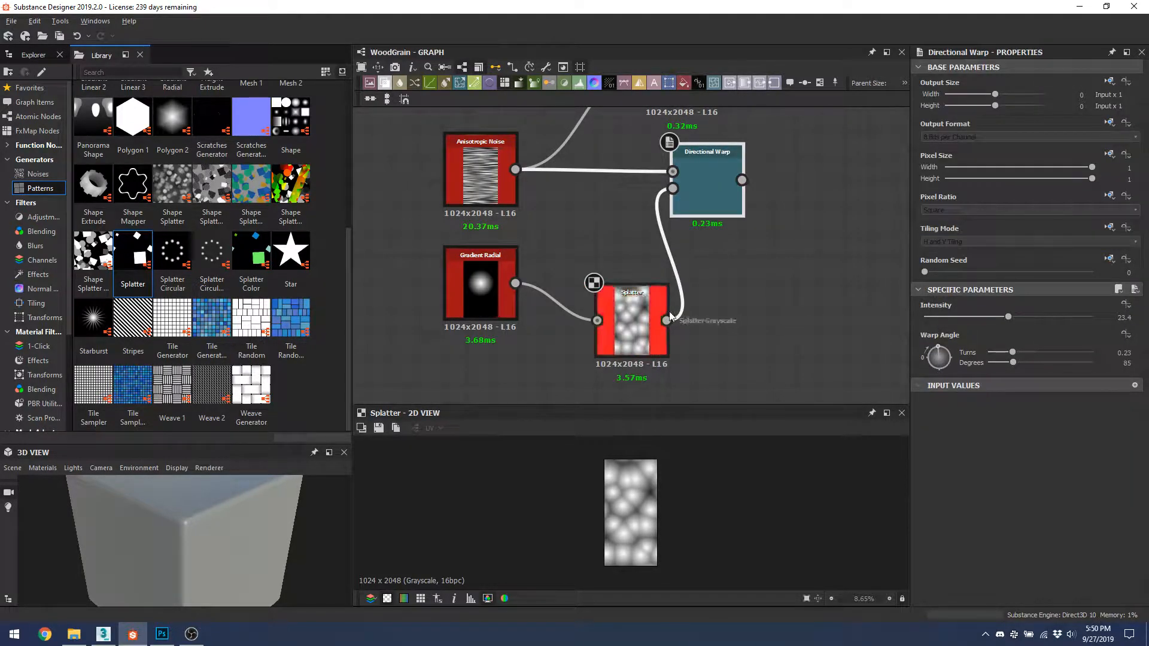
{"action": "double_click", "coordinate": [712, 189]}
{"action": "scroll", "coordinate": [619, 473], "scroll_direction": "up", "scroll_amount": 6}
{"action": "middle_click_drag", "start_coordinate": [637, 493], "coordinate": [591, 503]}
{"action": "scroll", "coordinate": [536, 506], "scroll_direction": "down", "scroll_amount": 2}
Step: Line up Splatter and Gradient Radial side by side below Anisotropic Noise
{"action": "left_click_drag", "start_coordinate": [628, 332], "coordinate": [580, 305]}
{"action": "left_click", "coordinate": [525, 300]}
{"action": "left_click_drag", "start_coordinate": [498, 296], "coordinate": [496, 308]}
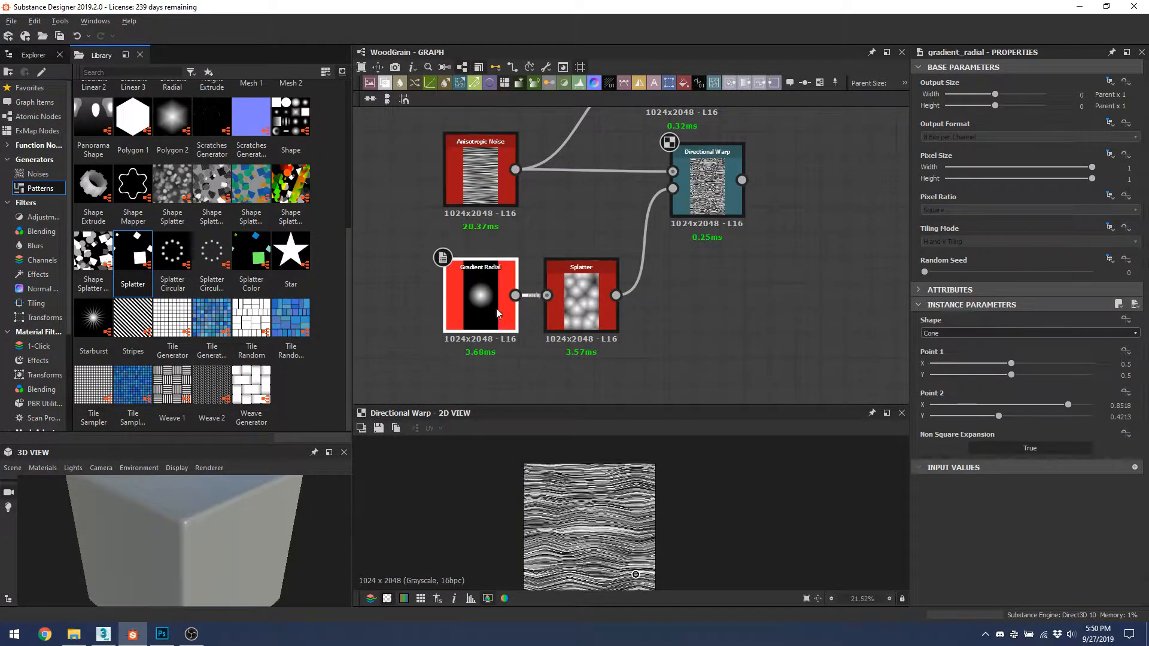
{"action": "key", "text": "f"}
Step: Move the Blend group away from the noise, connect Directional Warp to the Blend's background input and preview the blend
{"action": "middle_click_drag", "start_coordinate": [730, 159], "coordinate": [652, 327]}
{"action": "left_click_drag", "start_coordinate": [625, 256], "coordinate": [777, 256]}
{"action": "left_click_drag", "start_coordinate": [663, 348], "coordinate": [737, 250]}
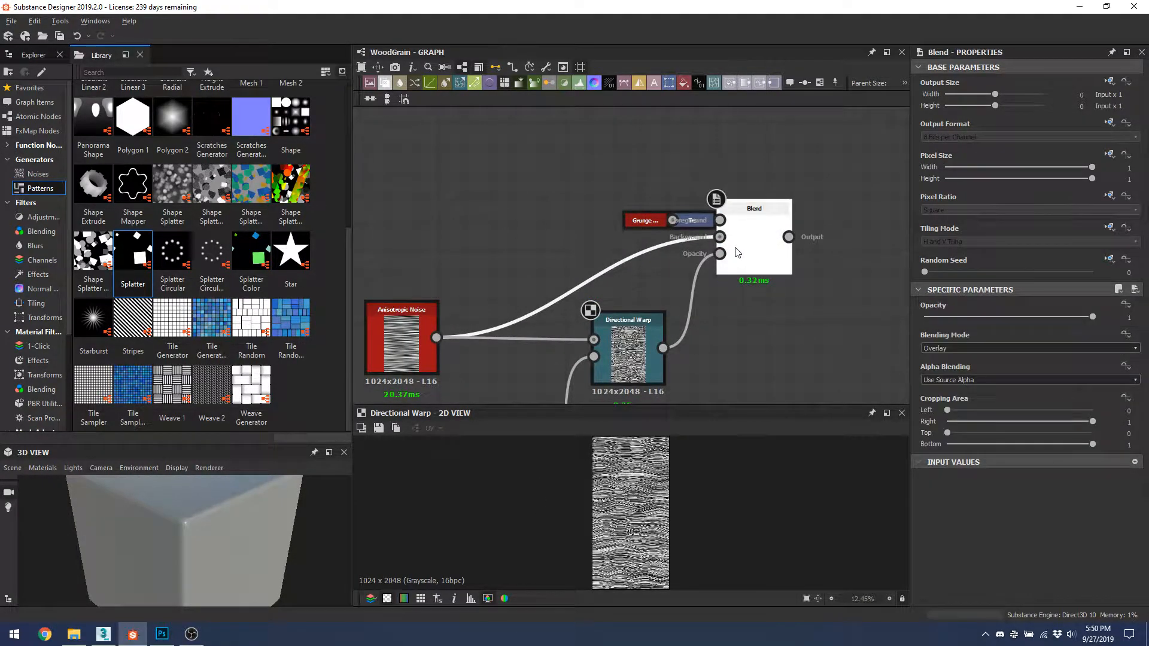
{"action": "key", "text": "ctrl+z"}
{"action": "left_click_drag", "start_coordinate": [664, 350], "coordinate": [720, 236]}
{"action": "double_click", "coordinate": [754, 246]}
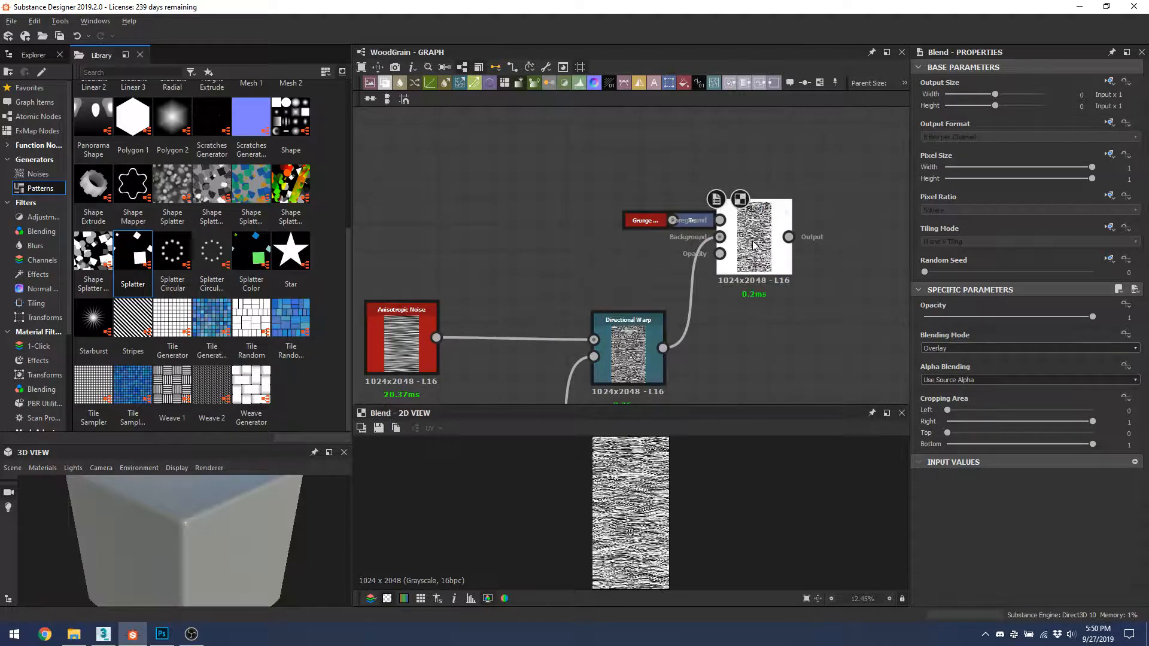
{"action": "scroll", "coordinate": [646, 498], "scroll_direction": "up", "scroll_amount": 6}
{"action": "middle_click_drag", "start_coordinate": [646, 499], "coordinate": [564, 498]}
{"action": "scroll", "coordinate": [579, 492], "scroll_direction": "down", "scroll_amount": 5}
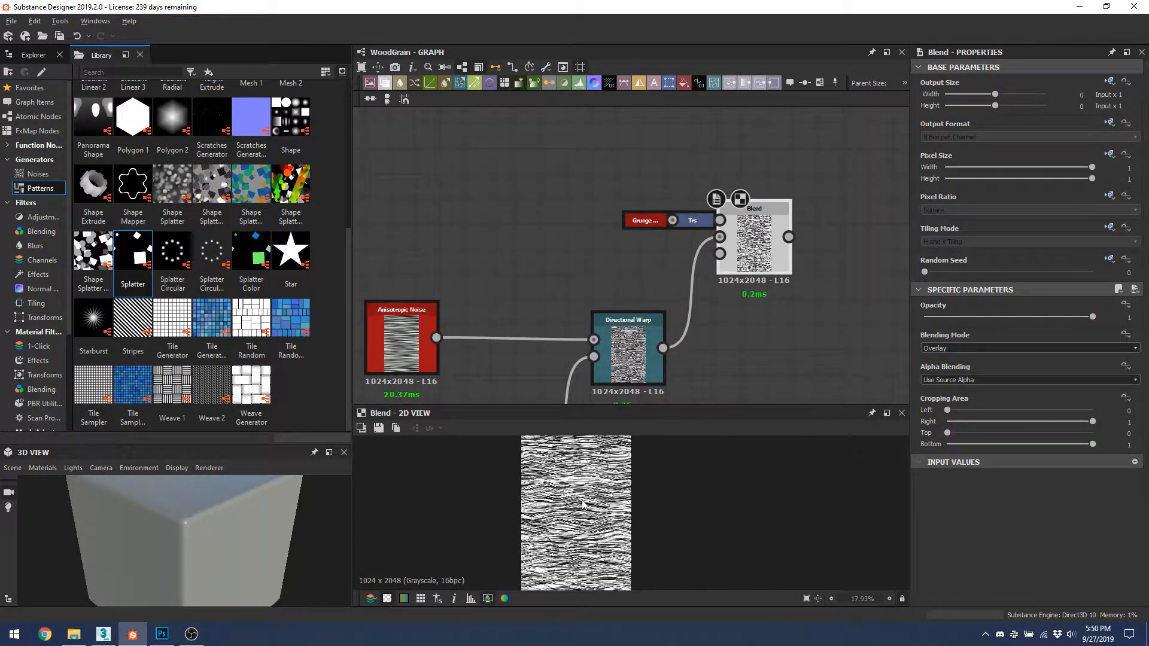
{"action": "scroll", "coordinate": [582, 500], "scroll_direction": "up", "scroll_amount": 4}
Step: Preview Splatter, shift it and Gradient Radial away from Directional Warp, and insert a Blur node after Splatter
{"action": "middle_click_drag", "start_coordinate": [700, 350], "coordinate": [778, 202]}
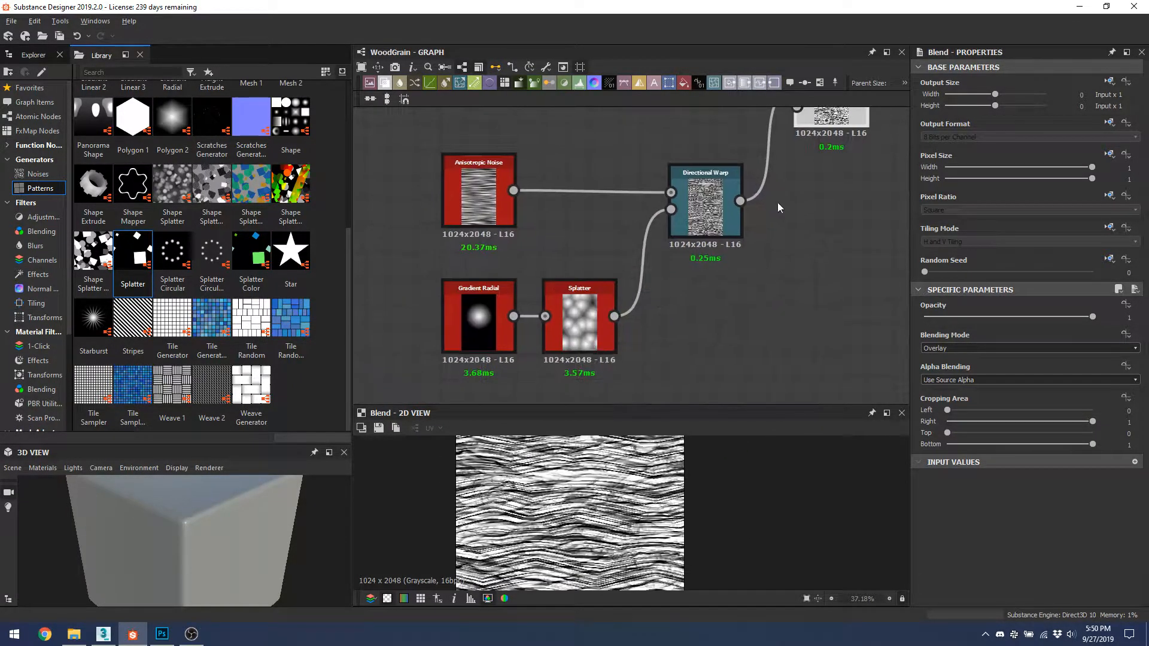
{"action": "double_click", "coordinate": [575, 322]}
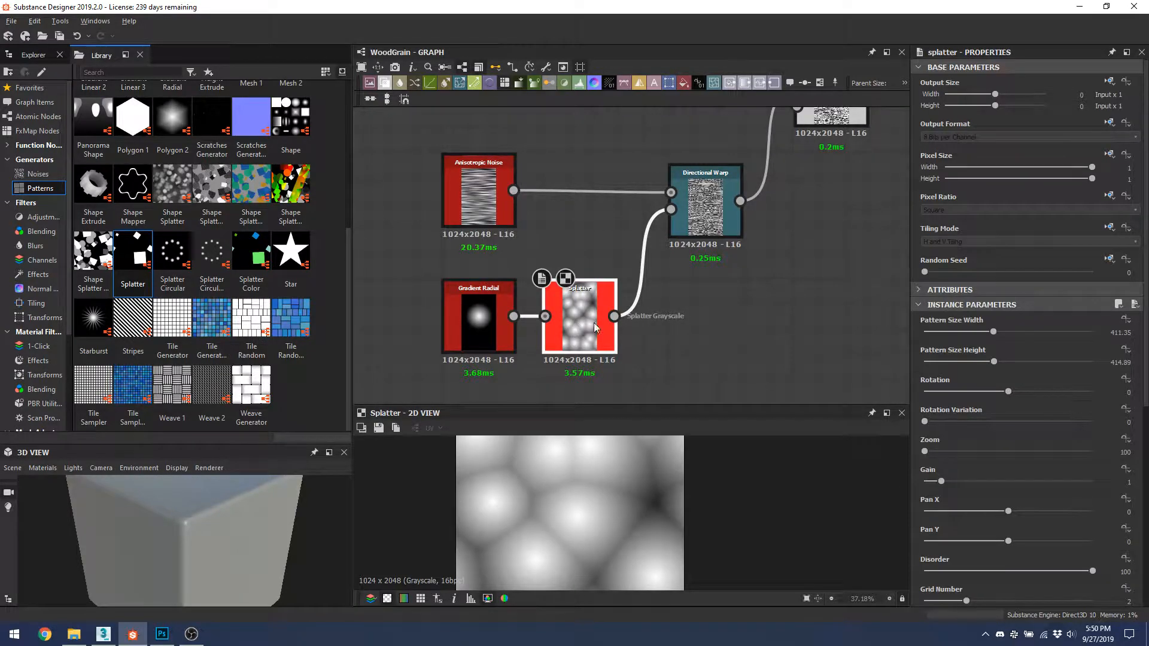
{"action": "mouse_move", "coordinate": [589, 327]}
{"action": "left_mouse_down"}
{"action": "mouse_move", "coordinate": [426, 277]}
{"action": "mouse_move", "coordinate": [589, 328]}
{"action": "left_mouse_up"}
{"action": "left_click_drag", "start_coordinate": [653, 369], "coordinate": [430, 294]}
{"action": "left_click_drag", "start_coordinate": [592, 339], "coordinate": [467, 339]}
{"action": "key", "text": "space"}
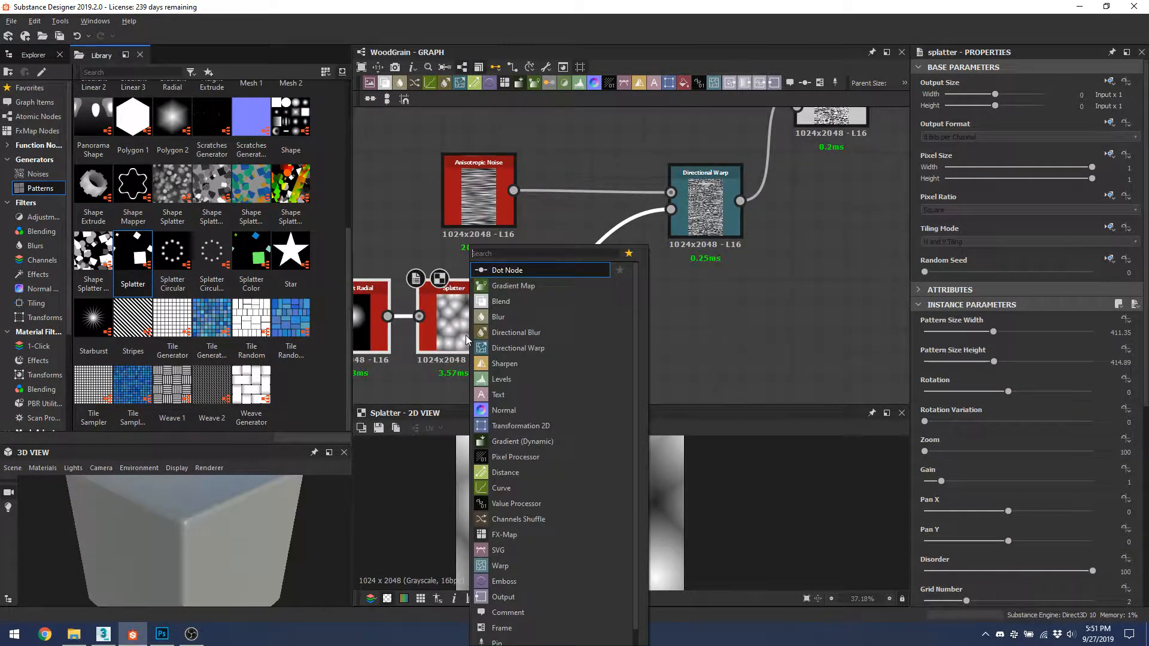
{"action": "type", "text": "blur"}
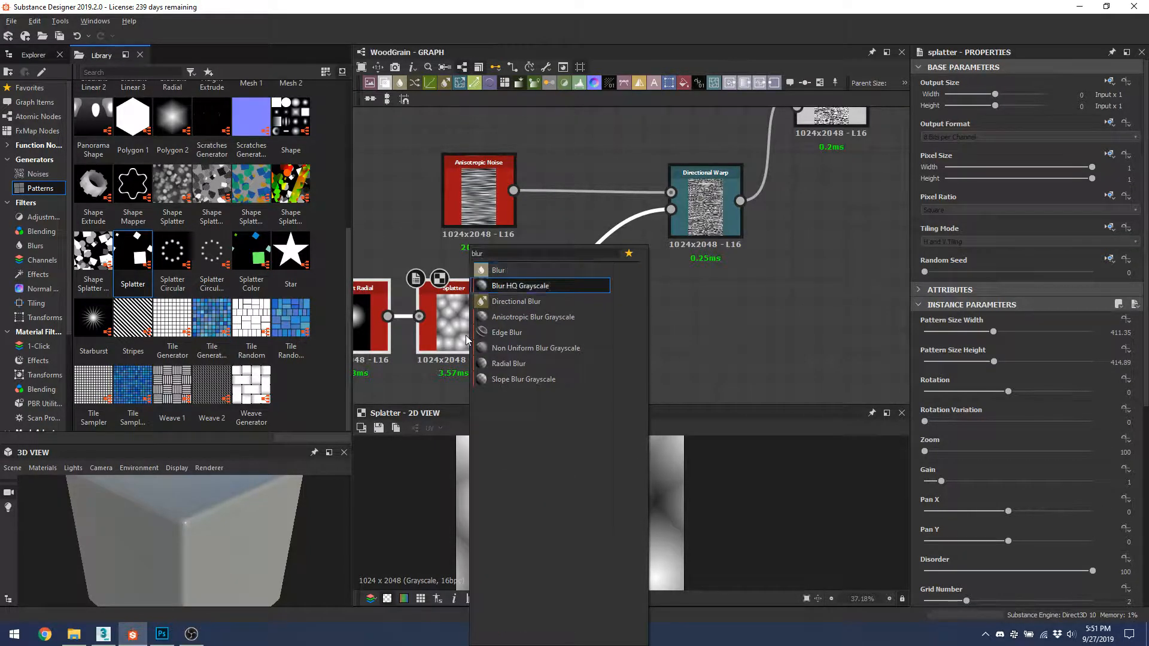
{"action": "key", "text": "Return"}
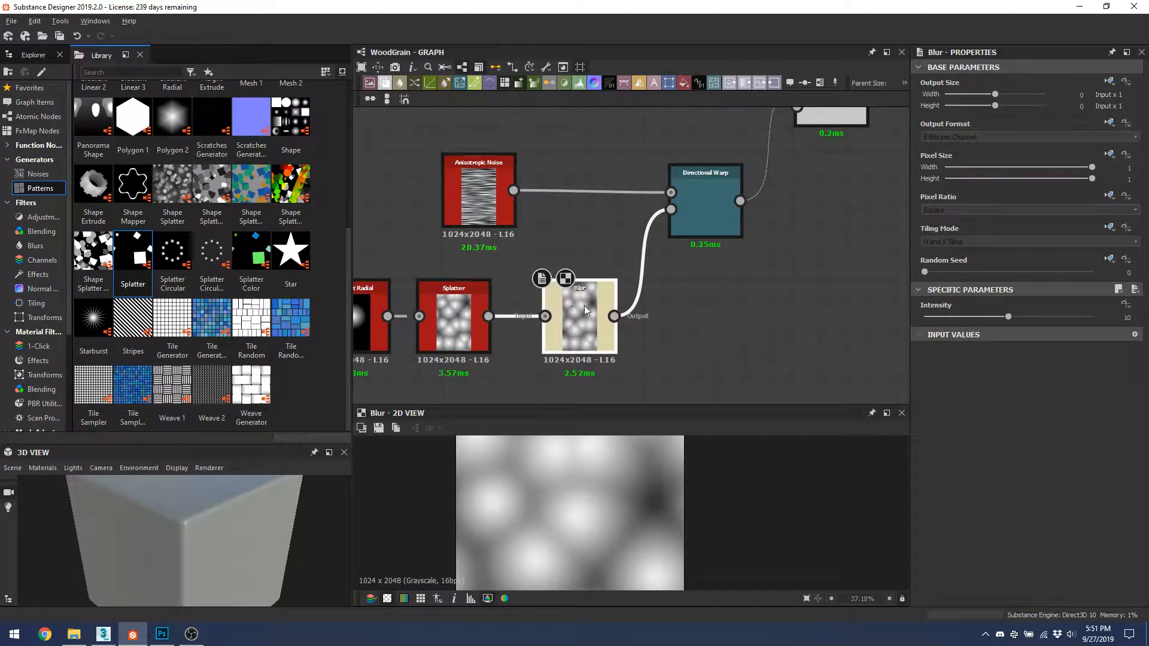
Step: Preview Directional Warp with the blurred Splatter input and set its warp angle to -105 degrees
{"action": "double_click", "coordinate": [701, 213]}
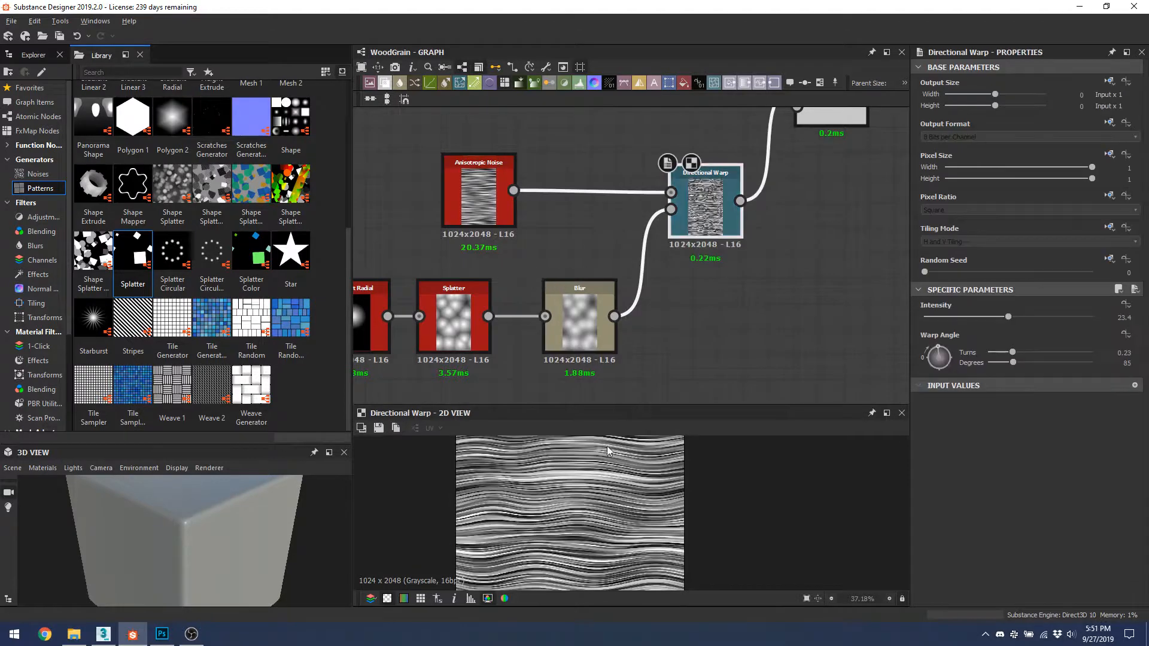
{"action": "scroll", "coordinate": [570, 502], "scroll_direction": "up", "scroll_amount": 2}
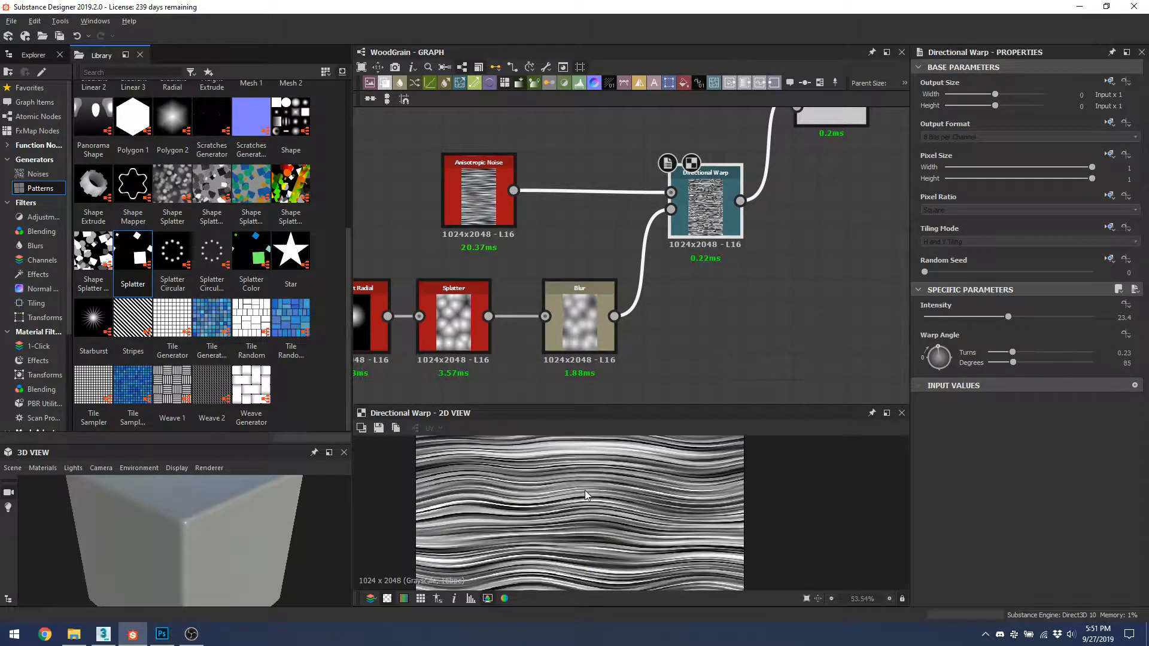
{"action": "scroll", "coordinate": [629, 507], "scroll_direction": "down", "scroll_amount": 4}
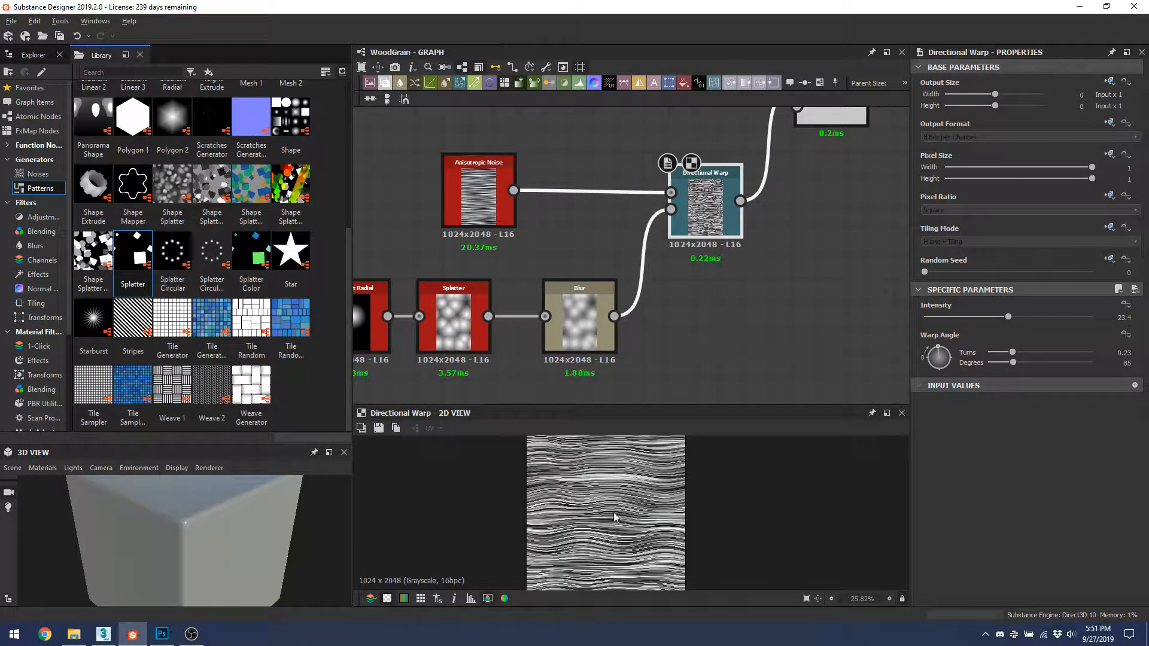
{"action": "left_click_drag", "start_coordinate": [935, 361], "coordinate": [949, 392]}
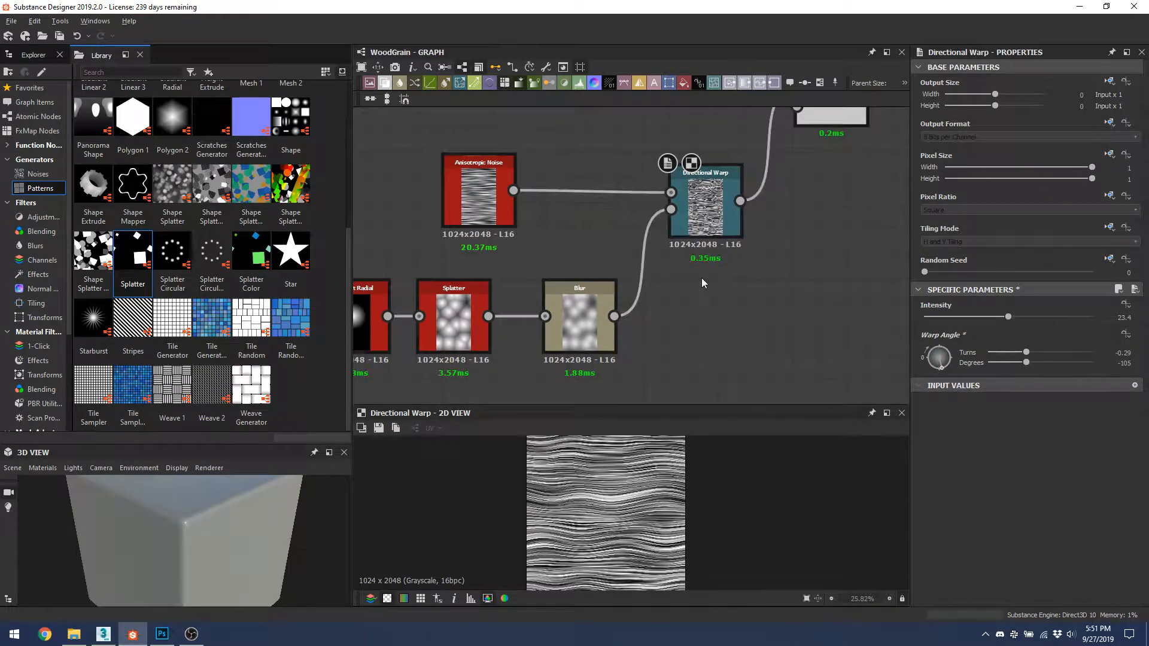
Step: Add a Warp node below Directional Warp with Anisotropic Noise as its input and Blur as its gradient input
{"action": "key", "text": "space"}
{"action": "type", "text": "warp"}
{"action": "key", "text": "Return"}
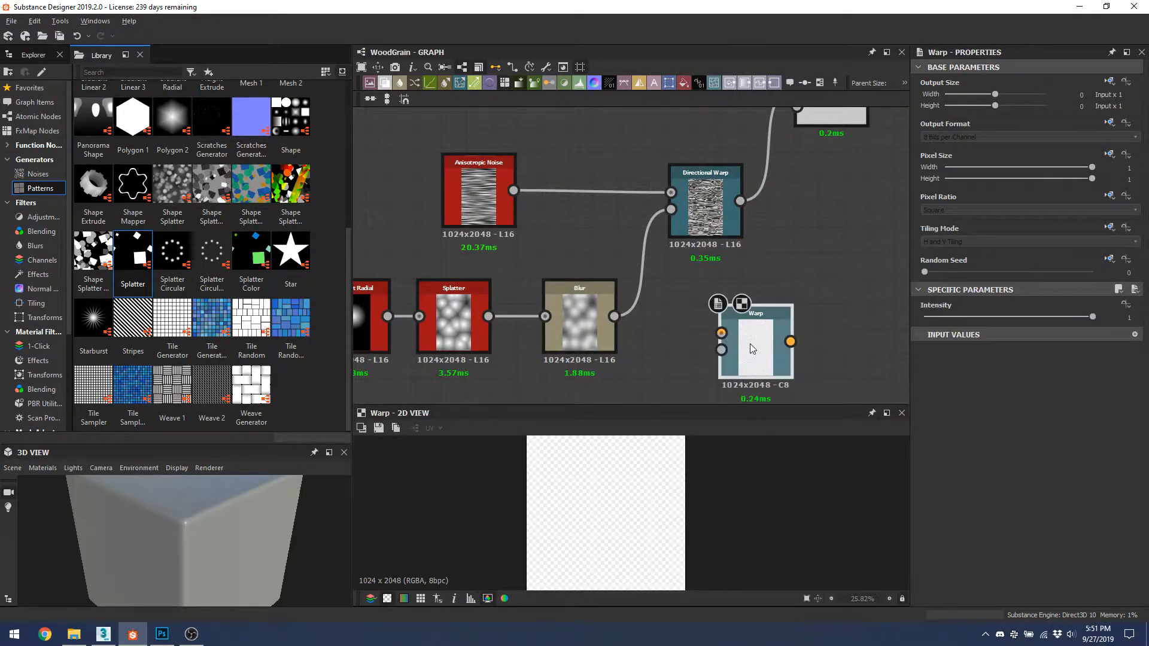
{"action": "left_click_drag", "start_coordinate": [514, 190], "coordinate": [722, 332]}
{"action": "left_click_drag", "start_coordinate": [615, 316], "coordinate": [722, 350]}
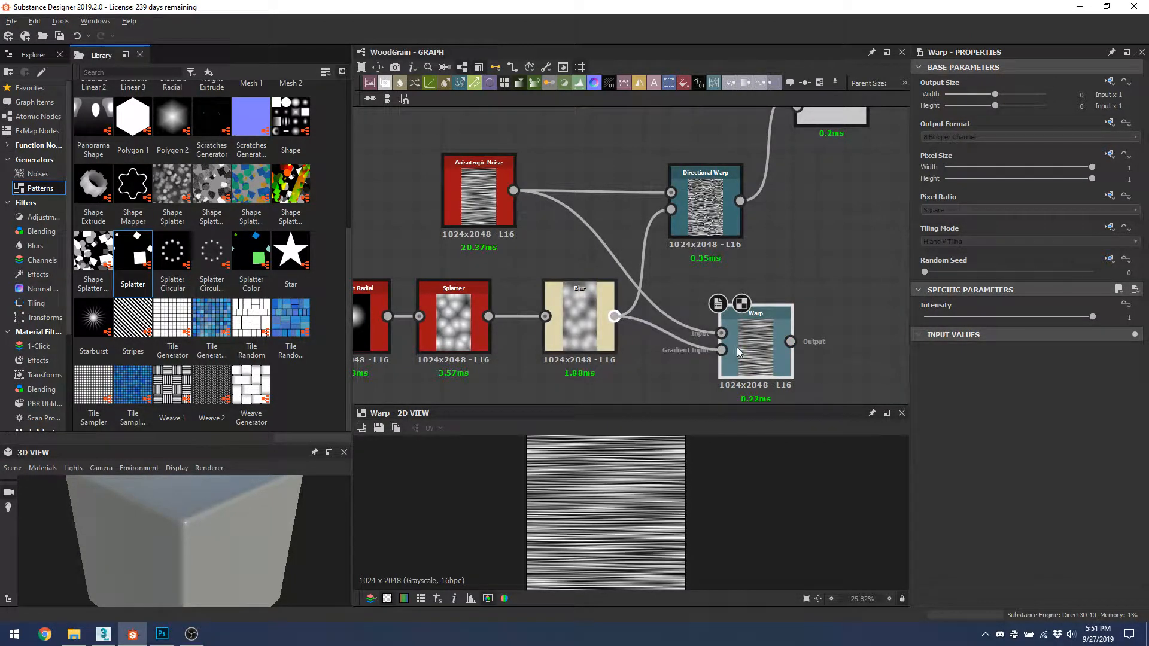